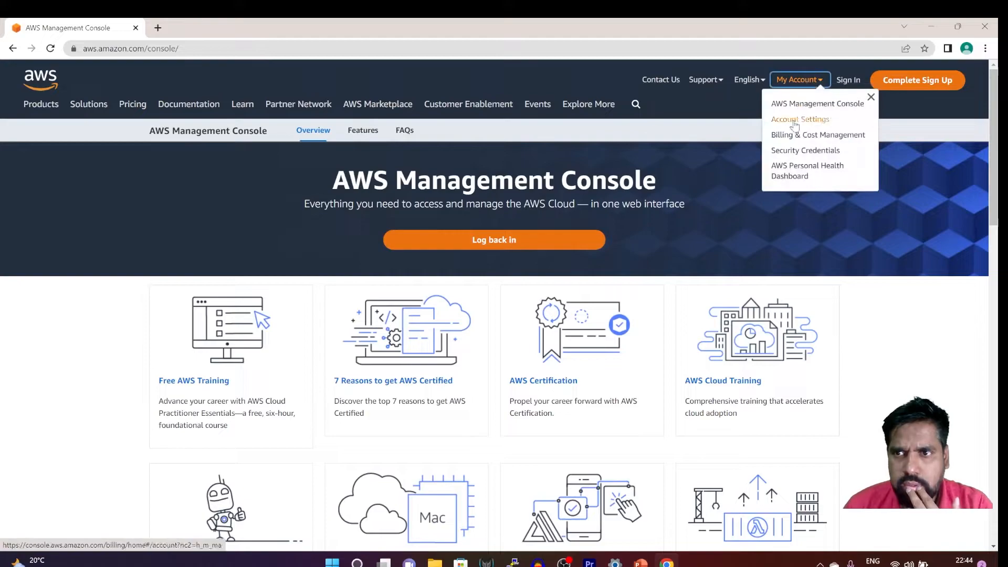
# Open the sign-up form for creating a new AWS account by way of the AWS sign-in page
pyautogui.click(748, 83)
pyautogui.click(850, 82)
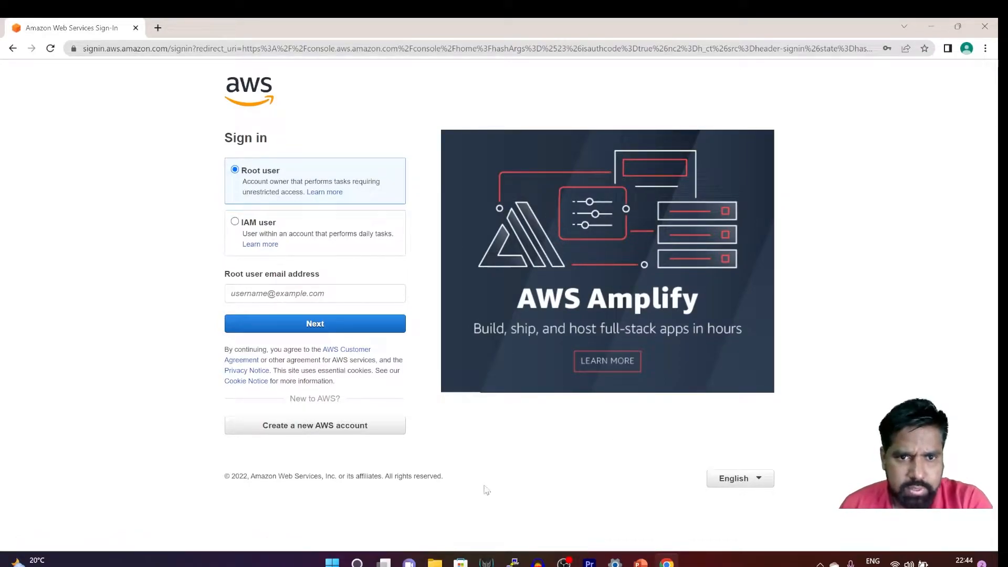
pyautogui.click(334, 426)
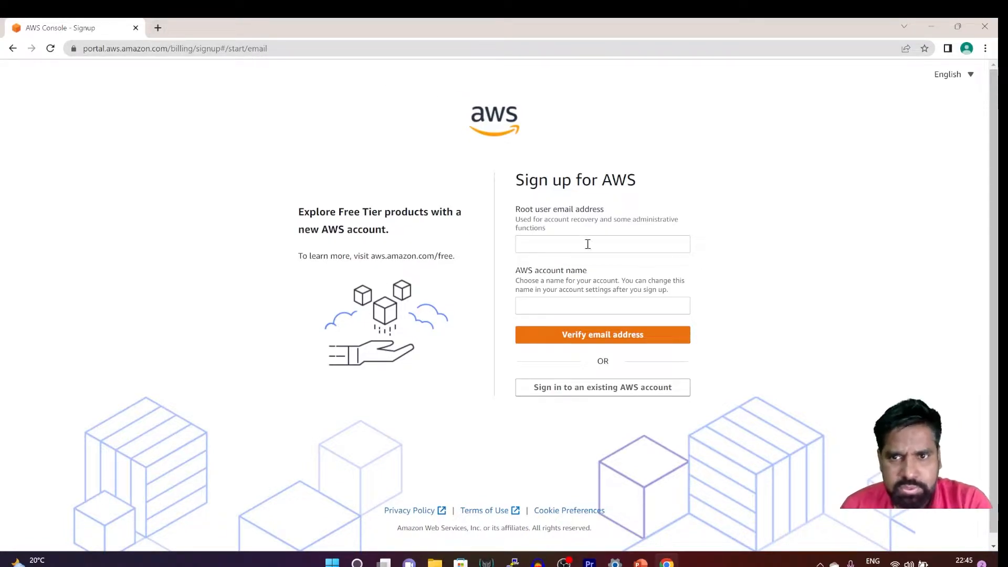
# Open an additional empty browser tab, return to the sign-up page and view the active browser profile
pyautogui.click(158, 28)
pyautogui.click(126, 29)
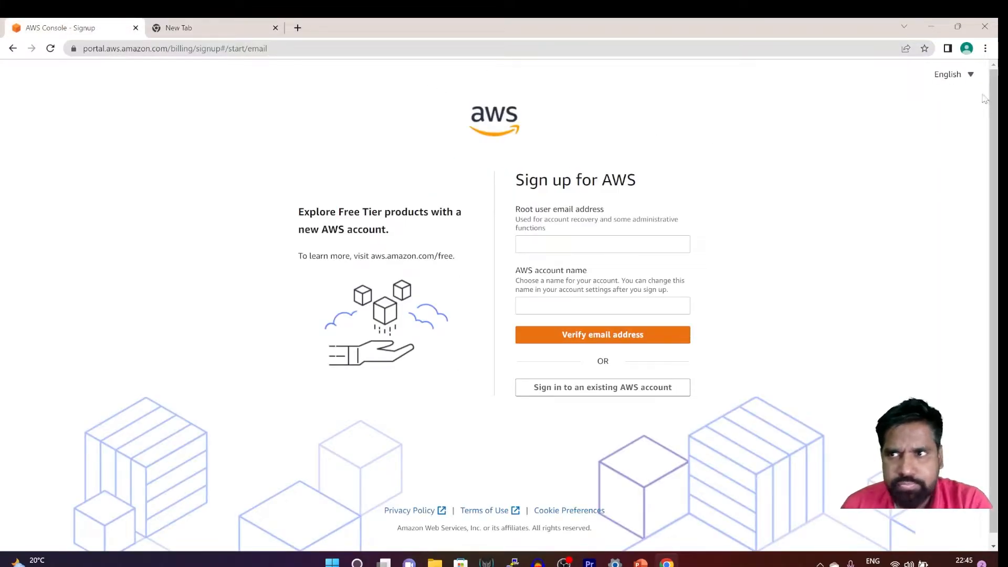
pyautogui.click(967, 50)
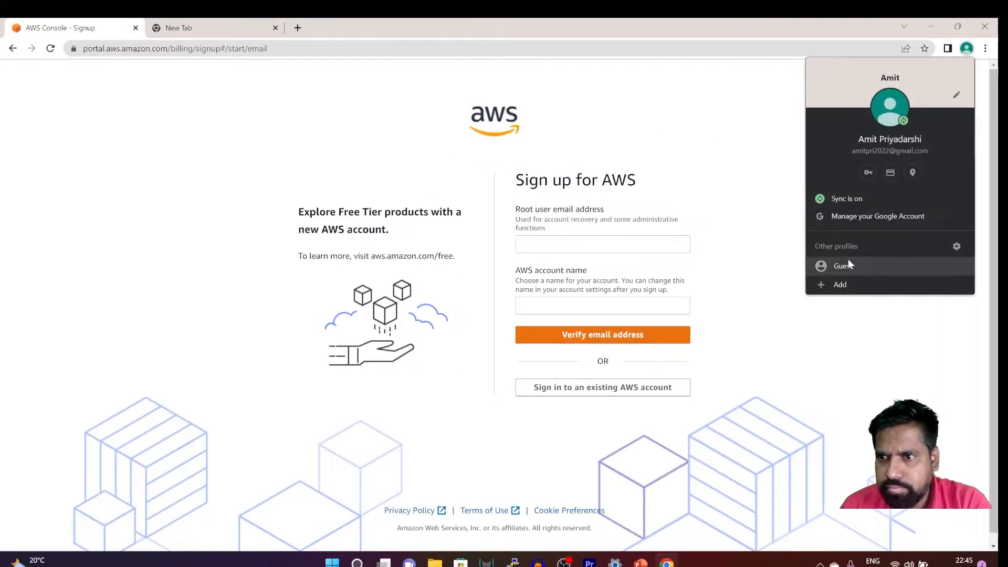
# Fill in the root user email address and the AWS account name, and request verification of the email address
pyautogui.click(630, 244)
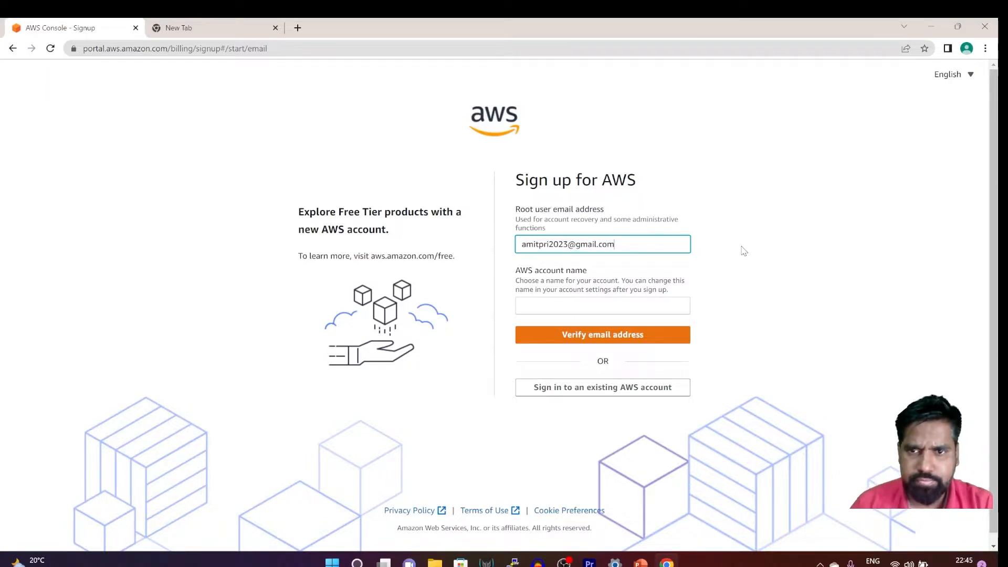
pyautogui.press('Tab')
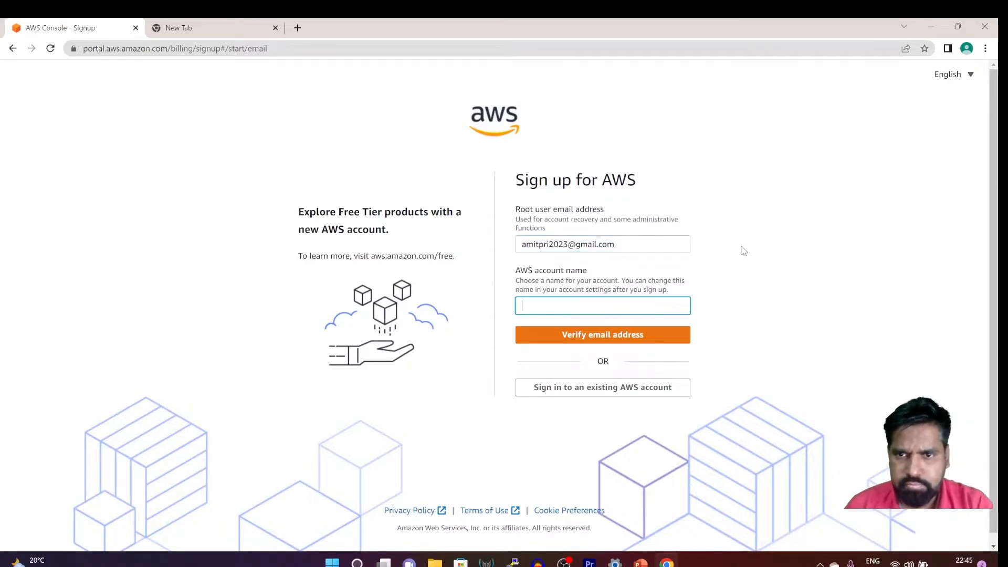
pyautogui.write('Amit AK')
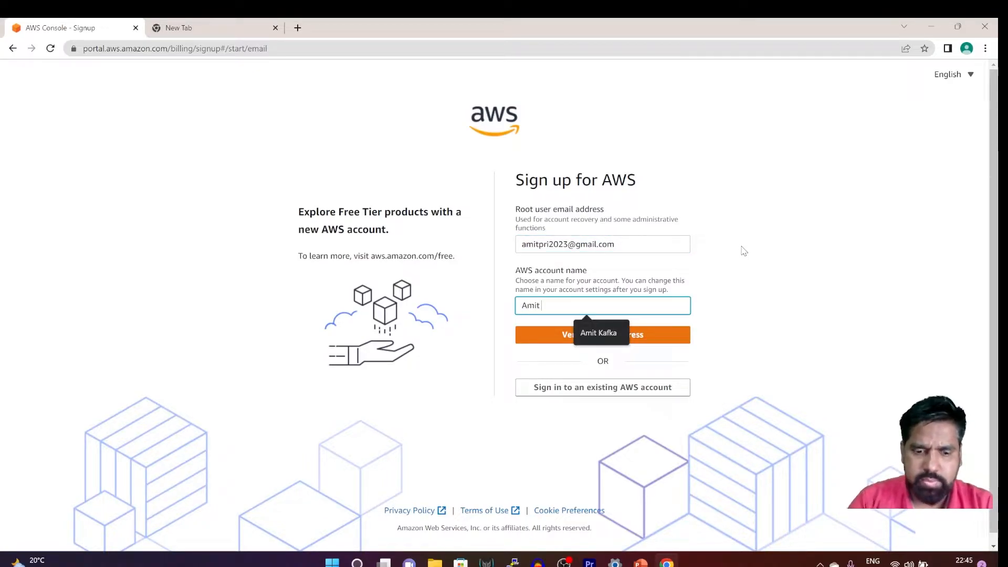
pyautogui.write(' Kafka')
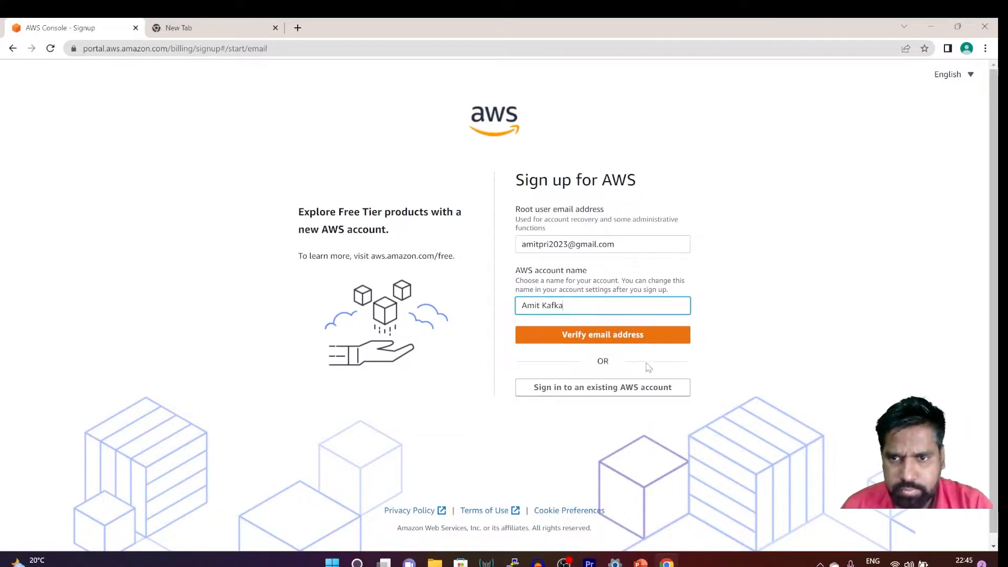
pyautogui.click(633, 337)
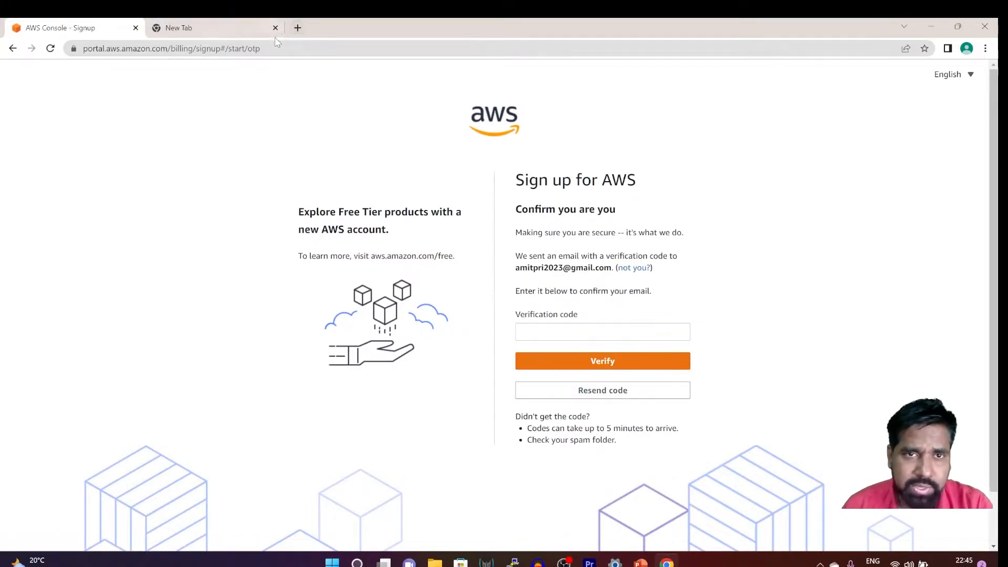
# Switch to the Gmail inbox of the sign-up email account in the spare tab and open the AWS Email Verification message
pyautogui.click(226, 27)
pyautogui.click(978, 78)
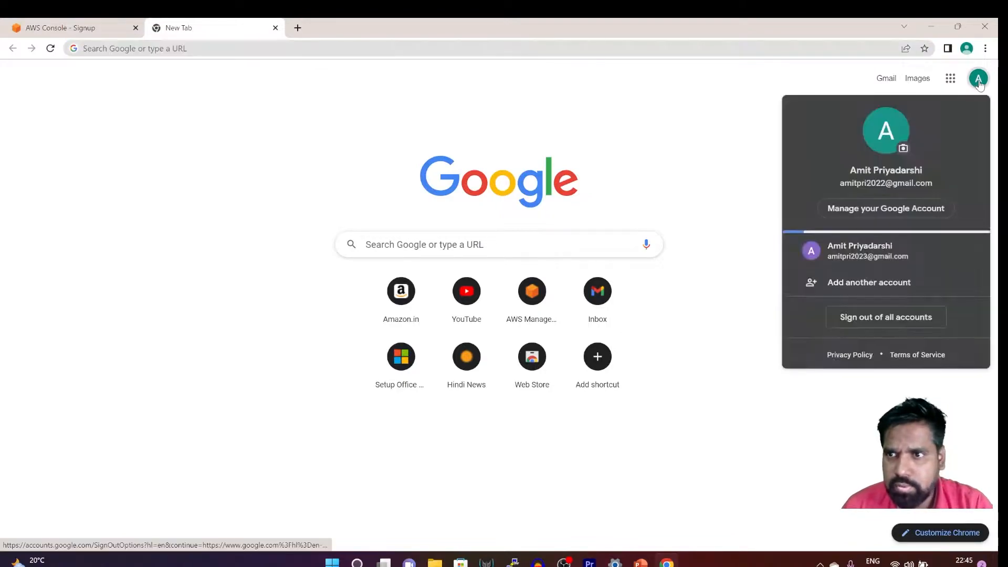
pyautogui.click(841, 246)
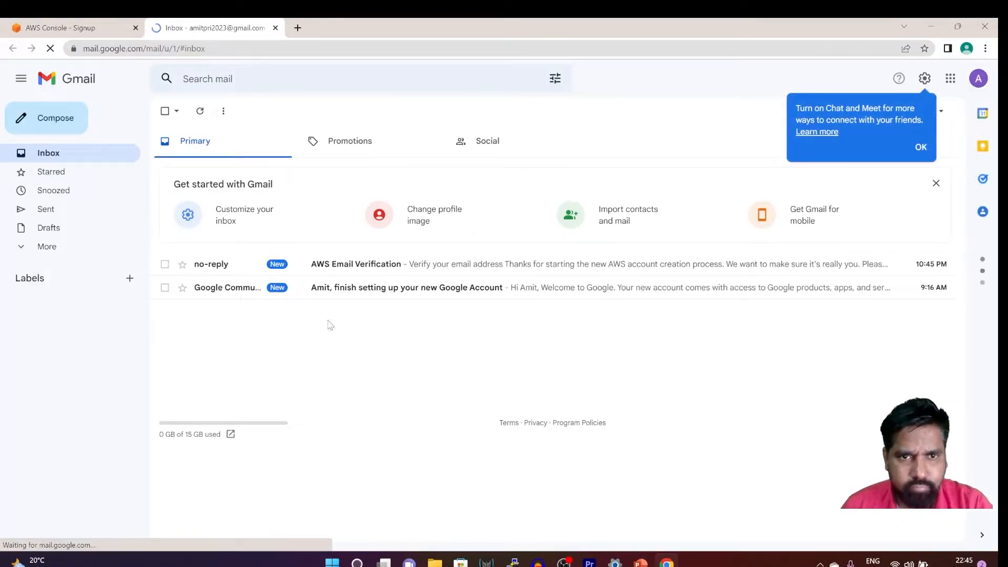
pyautogui.click(921, 148)
pyautogui.click(363, 264)
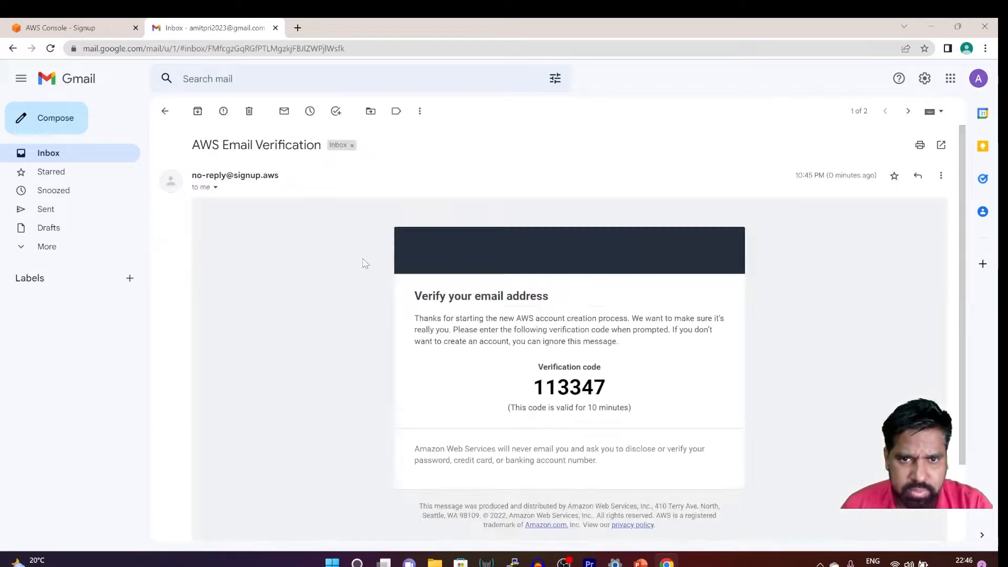
# Copy the verification code from the email into the AWS sign-up form's verification code field and submit it
pyautogui.doubleClick(569, 389)
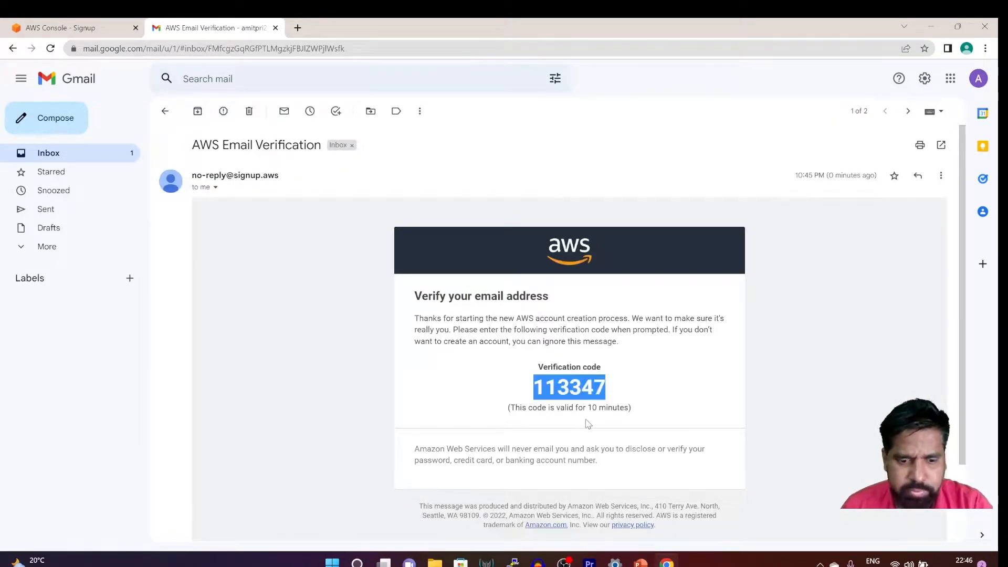
pyautogui.click(107, 27)
pyautogui.click(553, 334)
pyautogui.hotkey('ctrl', 'v')
pyautogui.click(605, 365)
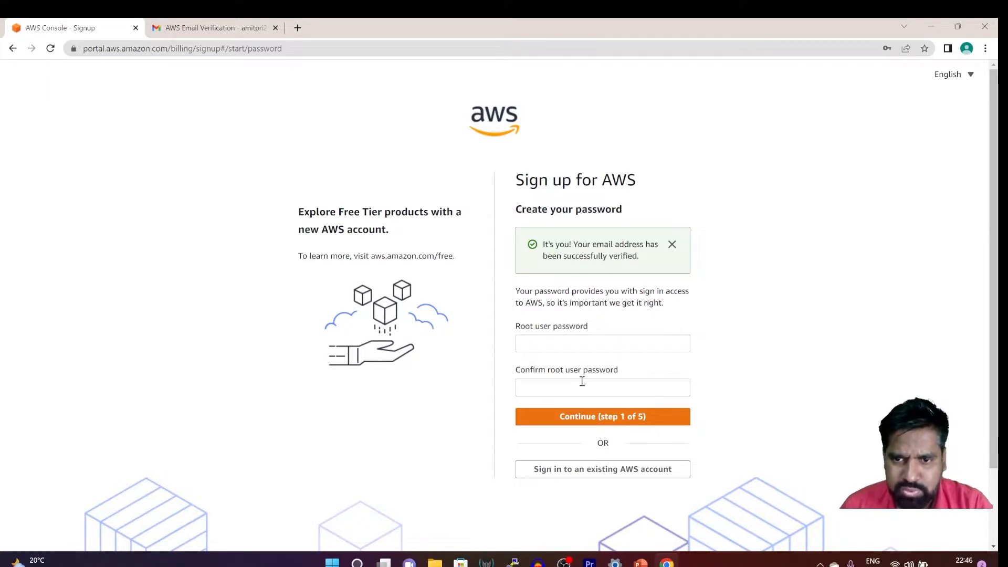
# Enter and confirm the root user password, continue to the contact information, and update the password saved in the browser
pyautogui.click(624, 344)
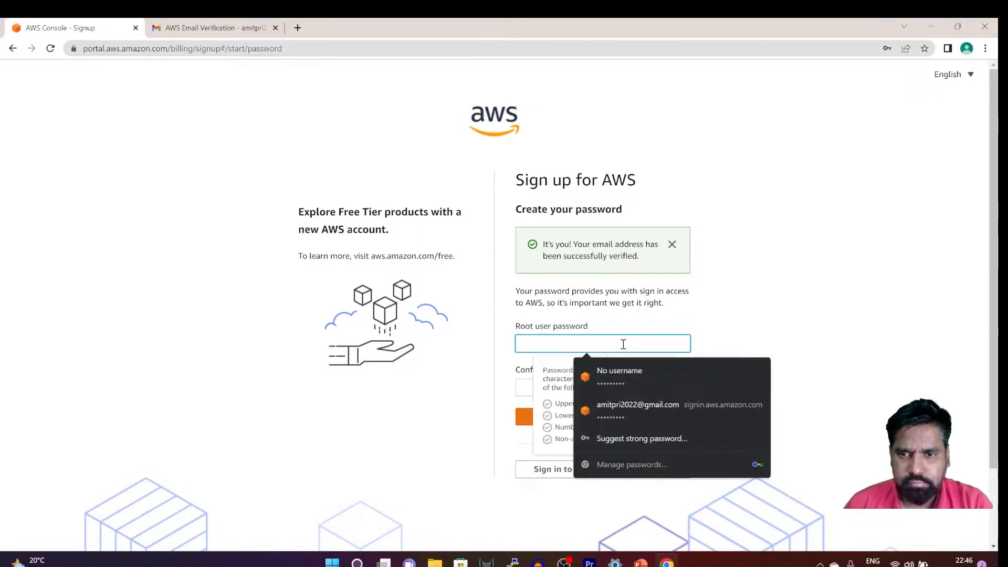
pyautogui.write('A')
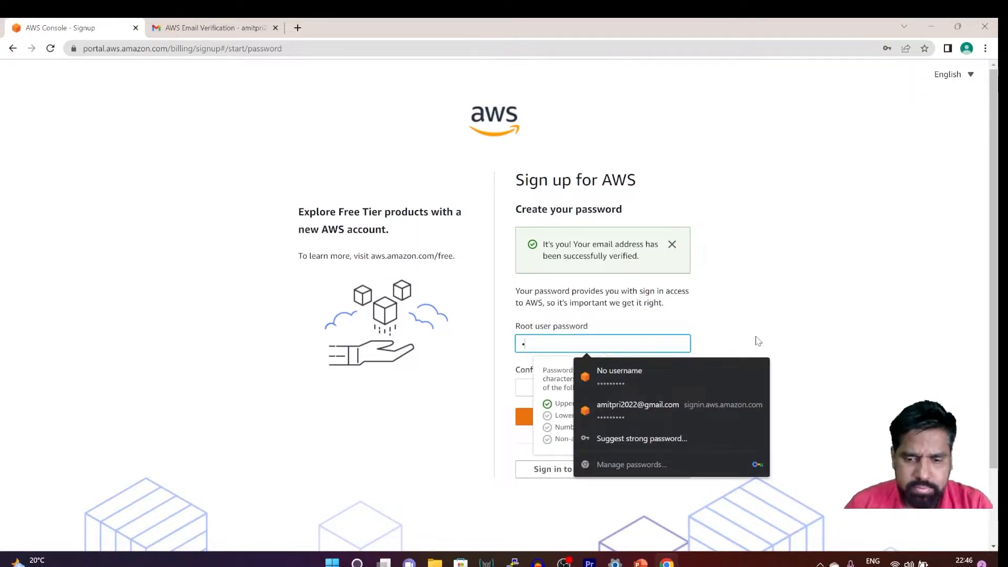
pyautogui.write('••••')
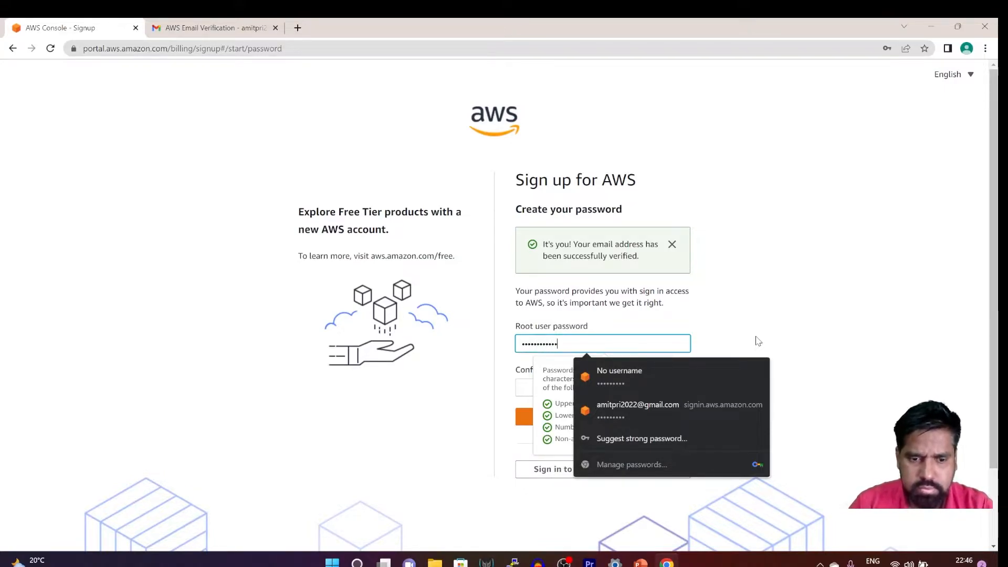
pyautogui.press('Tab')
pyautogui.write('••••••••')
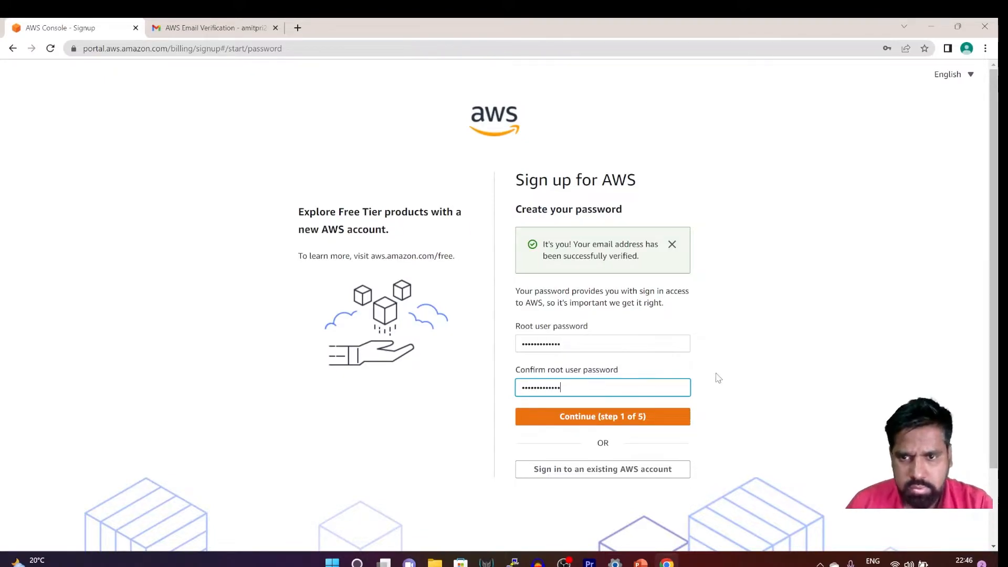
pyautogui.click(660, 420)
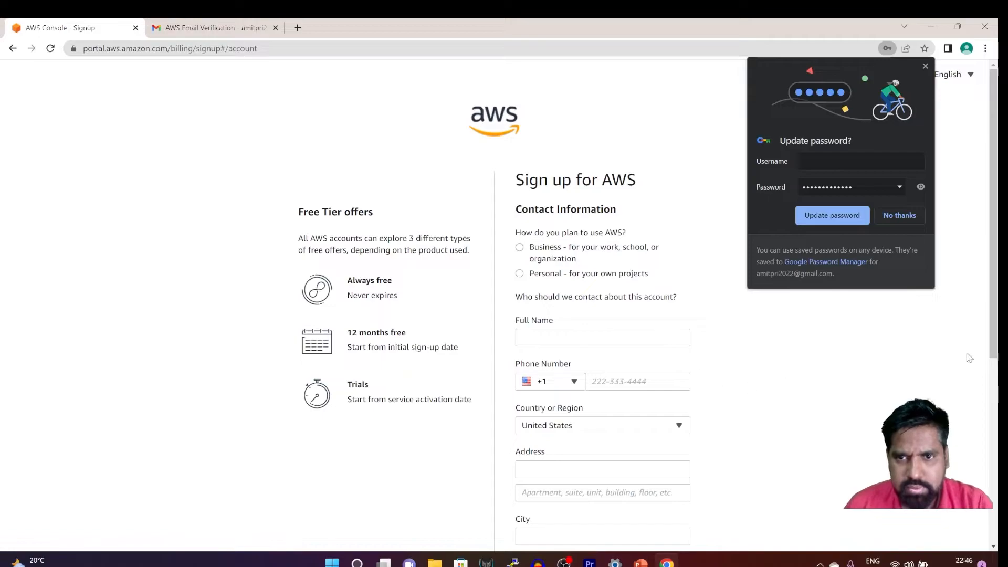
pyautogui.click(855, 215)
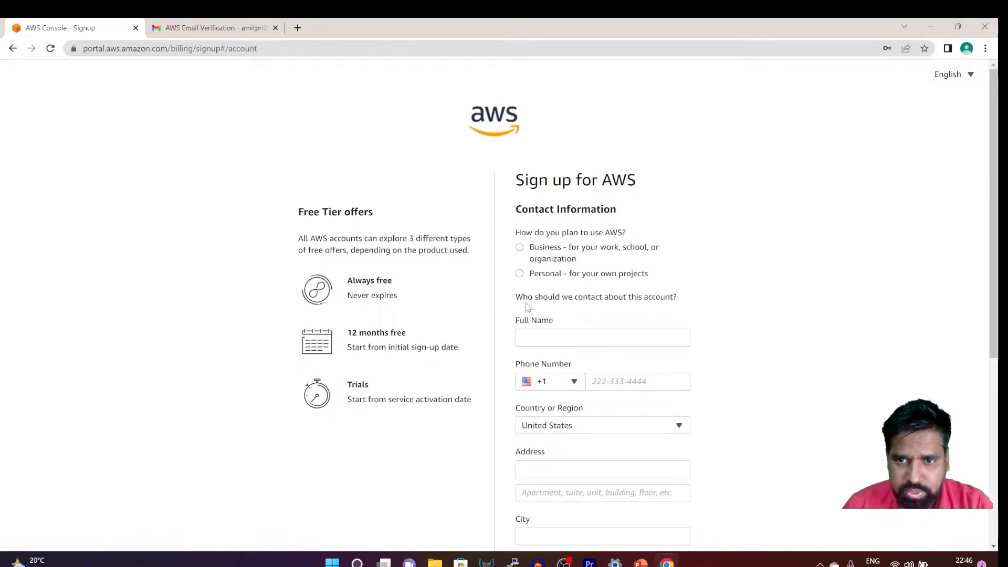
# Choose Personal use for the account and enter the contact's full name
pyautogui.click(520, 275)
pyautogui.click(558, 342)
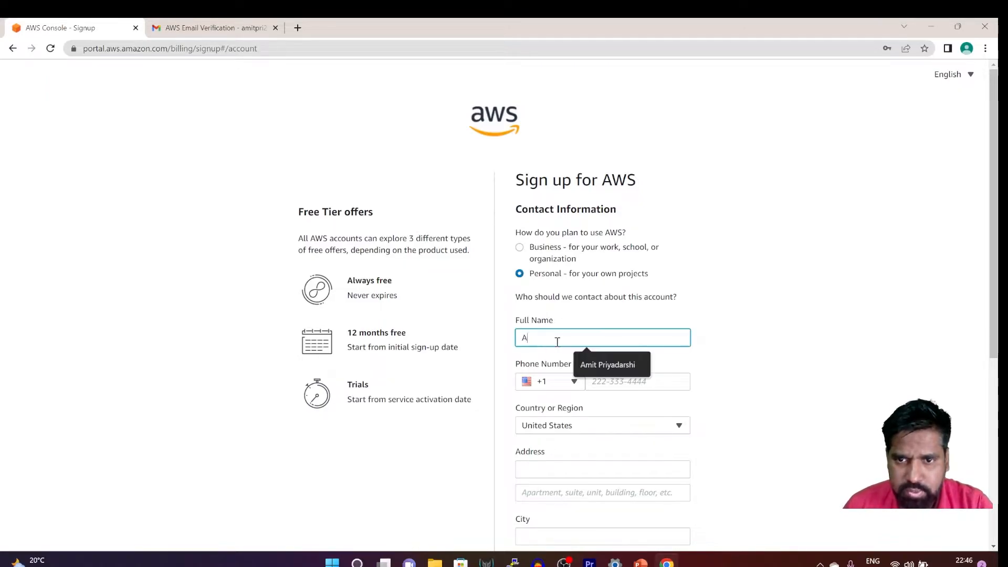
pyautogui.press('Tab')
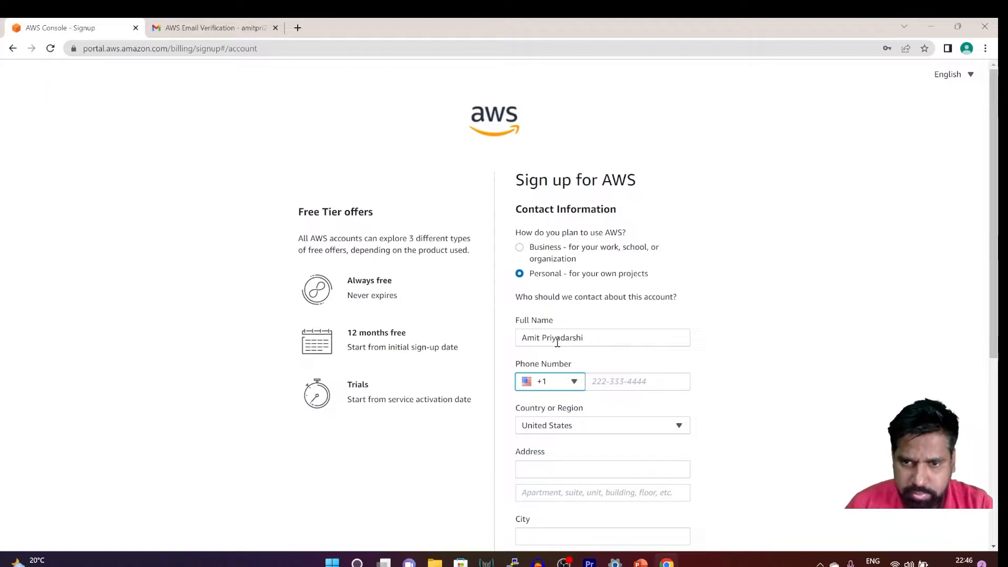
# Set the phone country code to India (+91) and enter the contact's phone number
pyautogui.press('Return')
pyautogui.write('91')
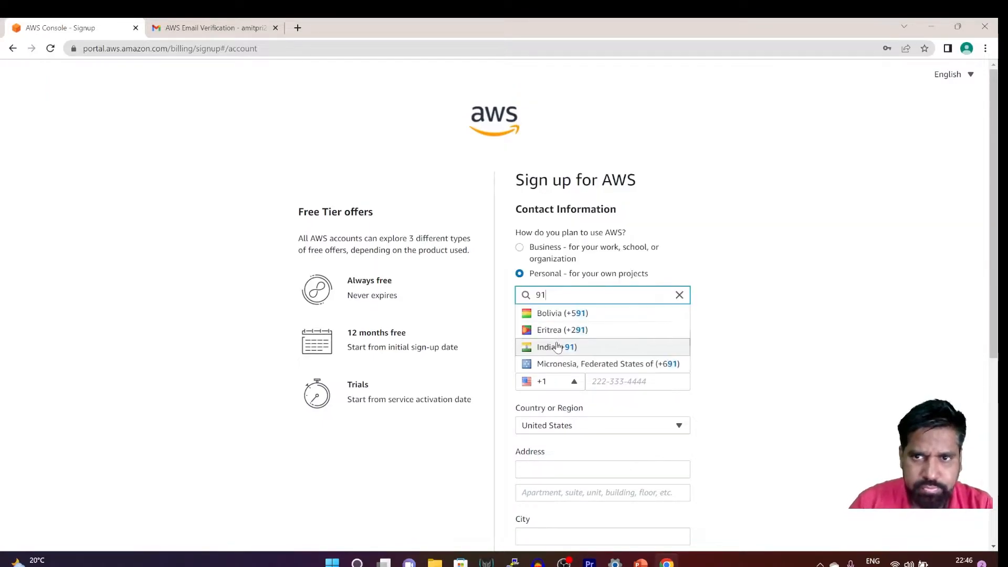
pyautogui.click(581, 349)
pyautogui.click(635, 382)
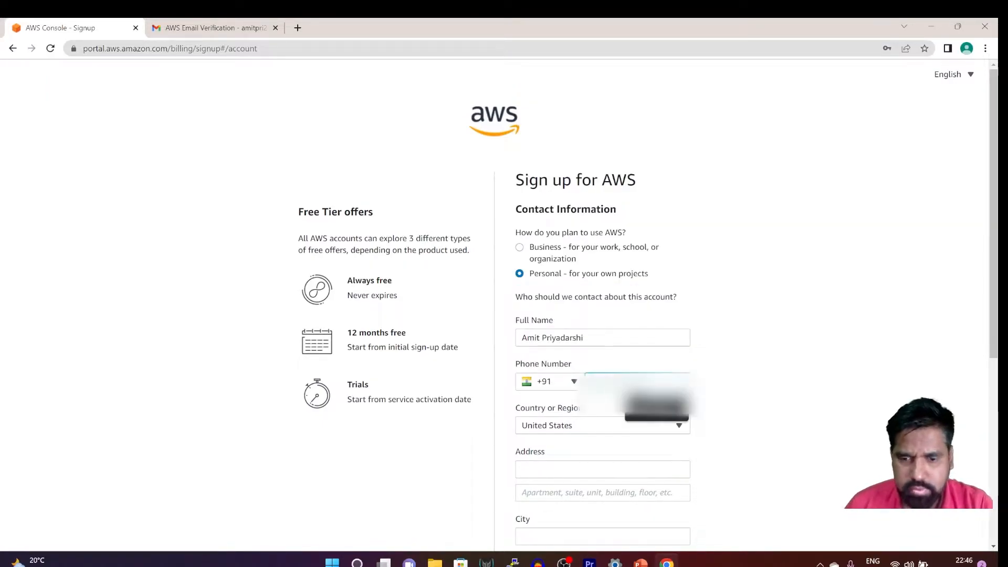
pyautogui.write('9')
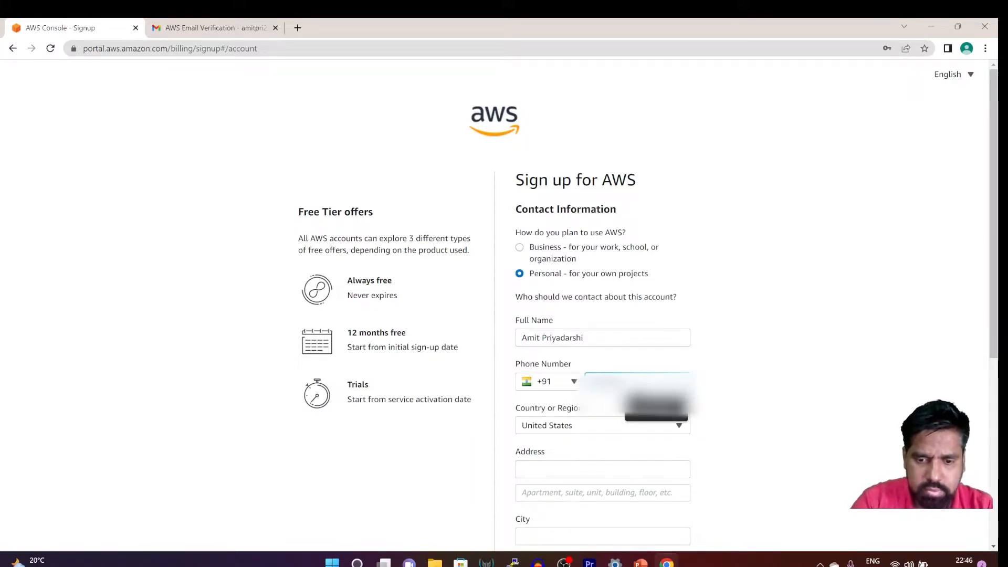
pyautogui.press('Tab')
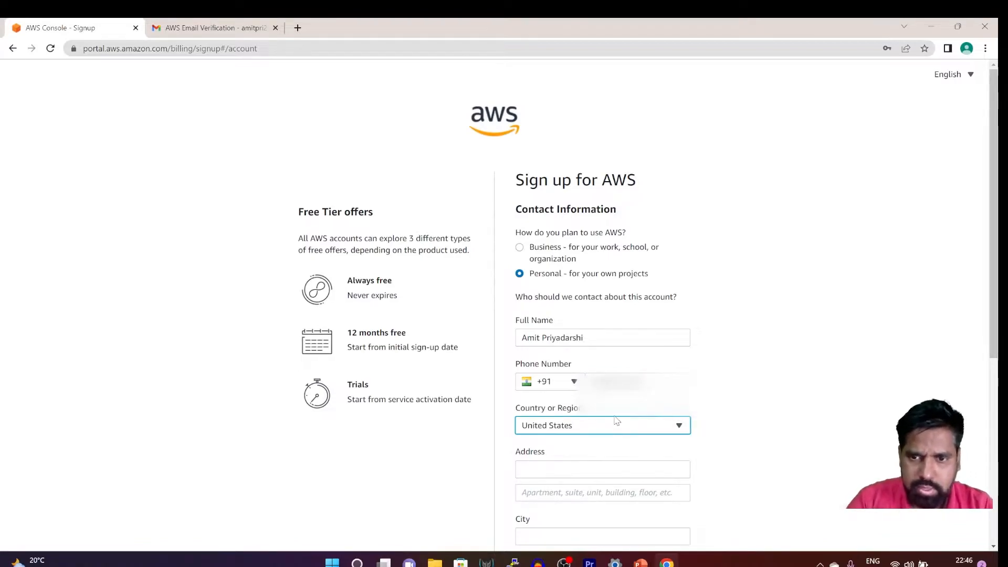
# Set the contact's country or region to India and fill in the street address
pyautogui.click(544, 425)
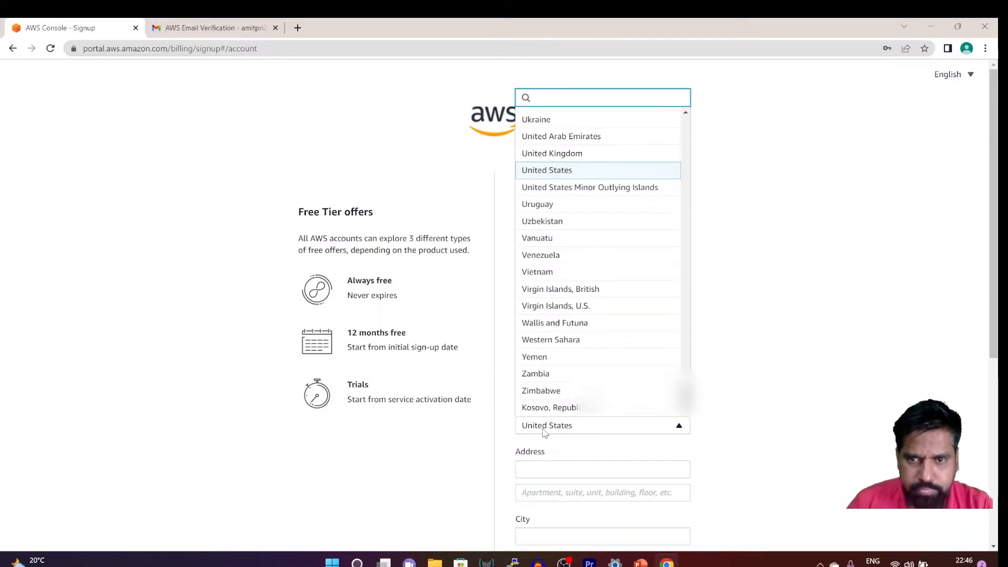
pyautogui.write('india')
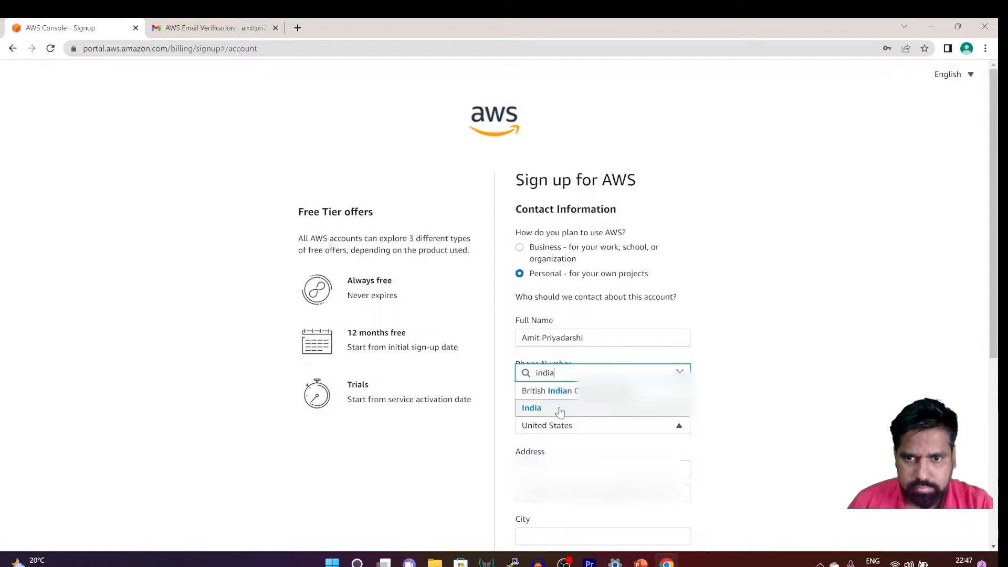
pyautogui.click(562, 408)
pyautogui.press('Tab')
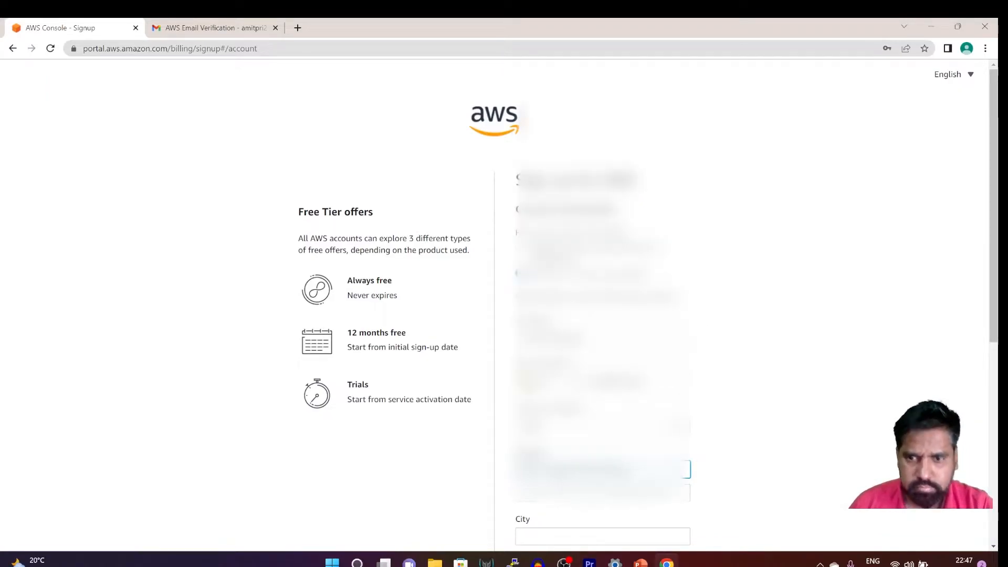
pyautogui.scroll(-2, 996, 342)
pyautogui.scroll(-1, 996, 341)
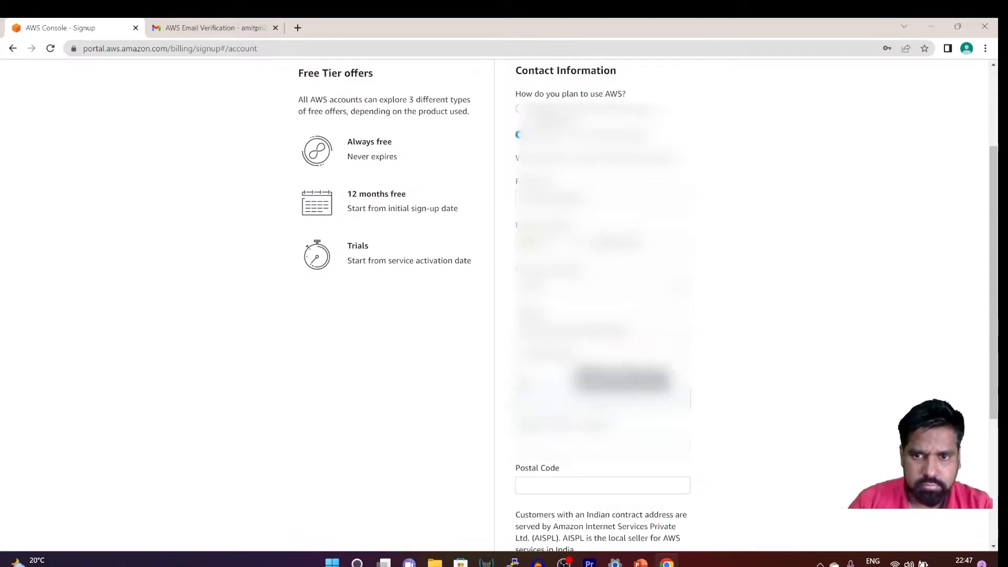
# Complete the contact address with its city, state and postal code, and review the contact information form
pyautogui.press('Tab')
pyautogui.write('Bangalore')
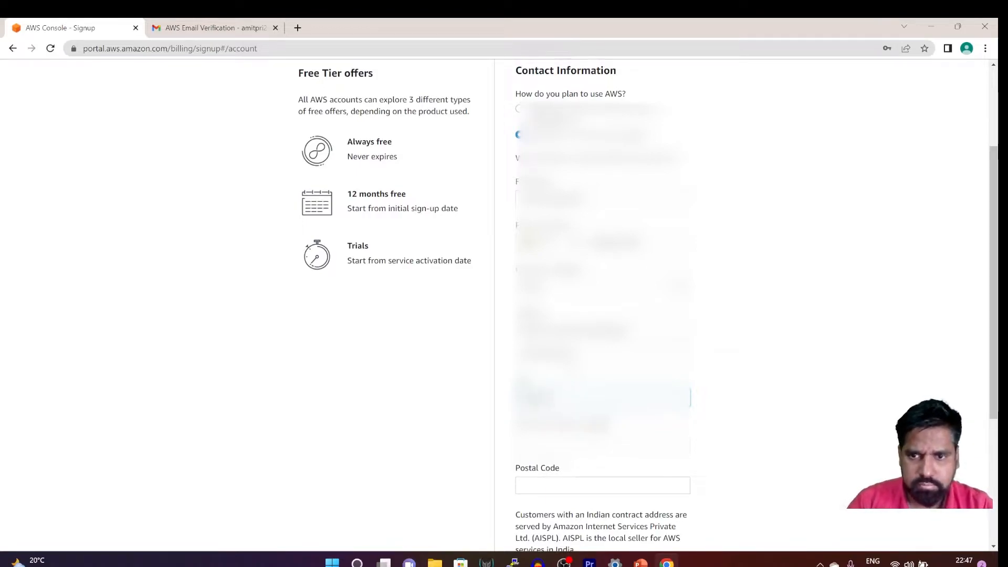
pyautogui.press('Tab')
pyautogui.write('Karn')
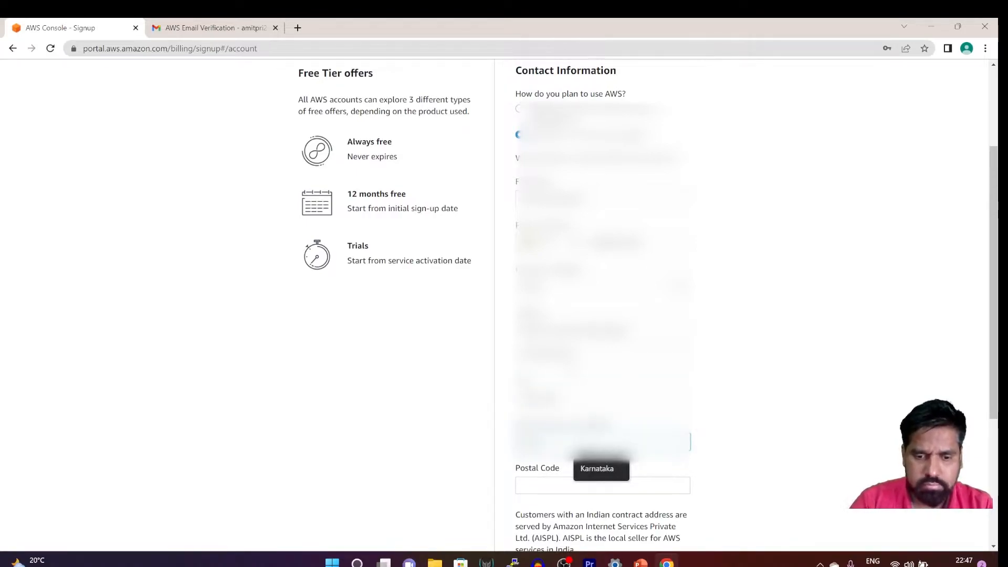
pyautogui.press('Tab')
pyautogui.write('56')
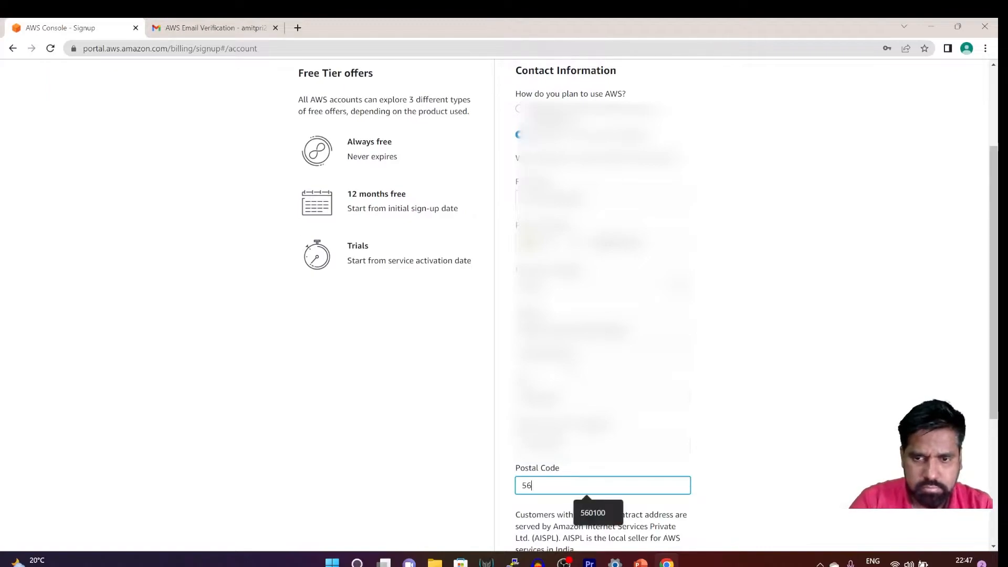
pyautogui.write('0100')
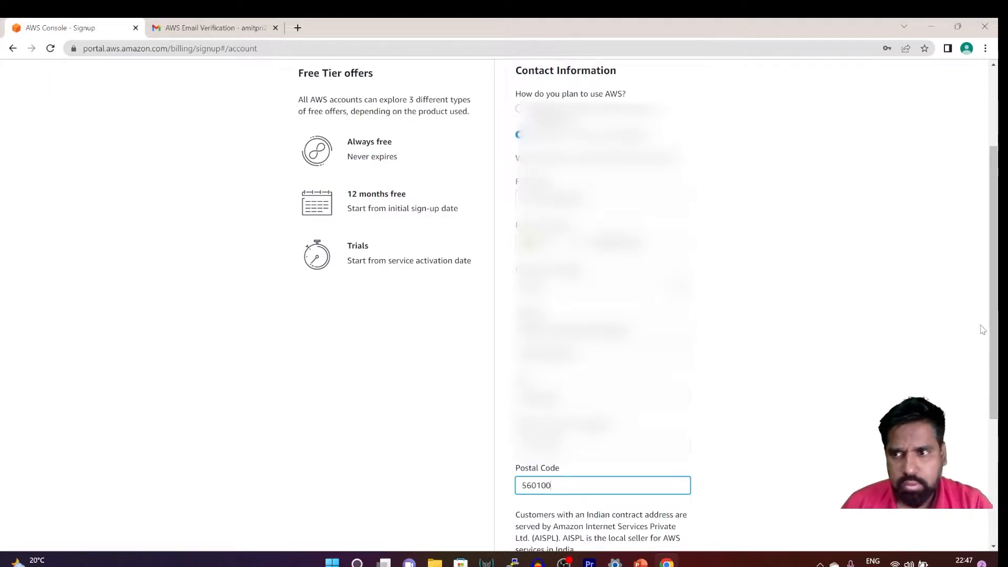
pyautogui.scroll(-2, 981, 330)
pyautogui.scroll(4, 185, 342)
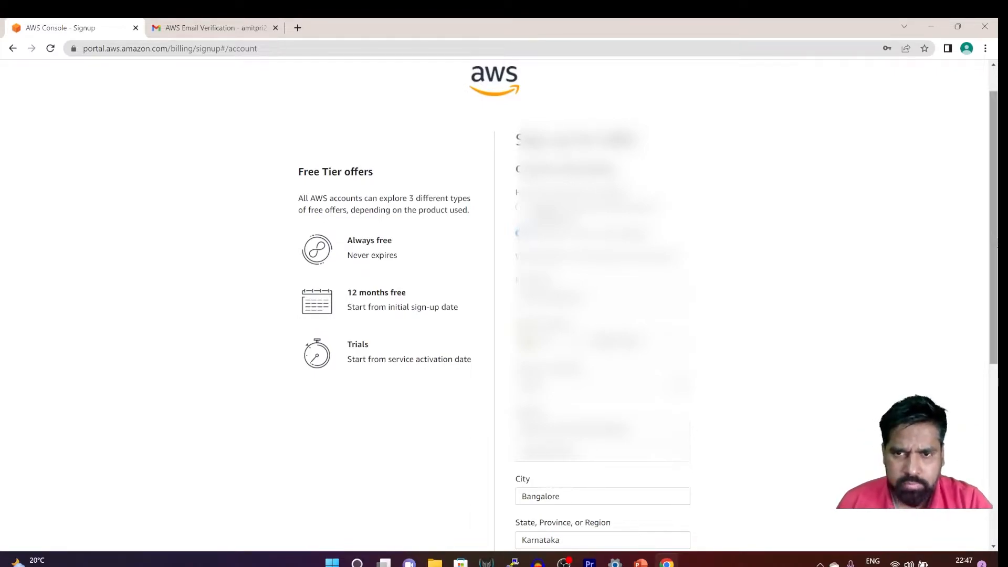
# Accept the agreement below the contact information form and continue to the billing information
pyautogui.scroll(-2, 994, 226)
pyautogui.scroll(-4, 994, 226)
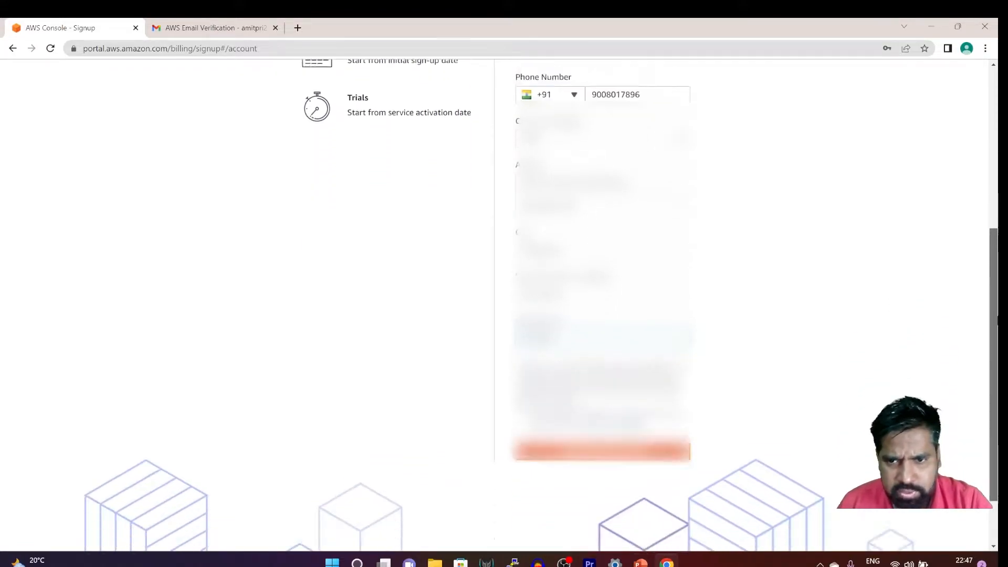
pyautogui.click(521, 366)
pyautogui.click(603, 405)
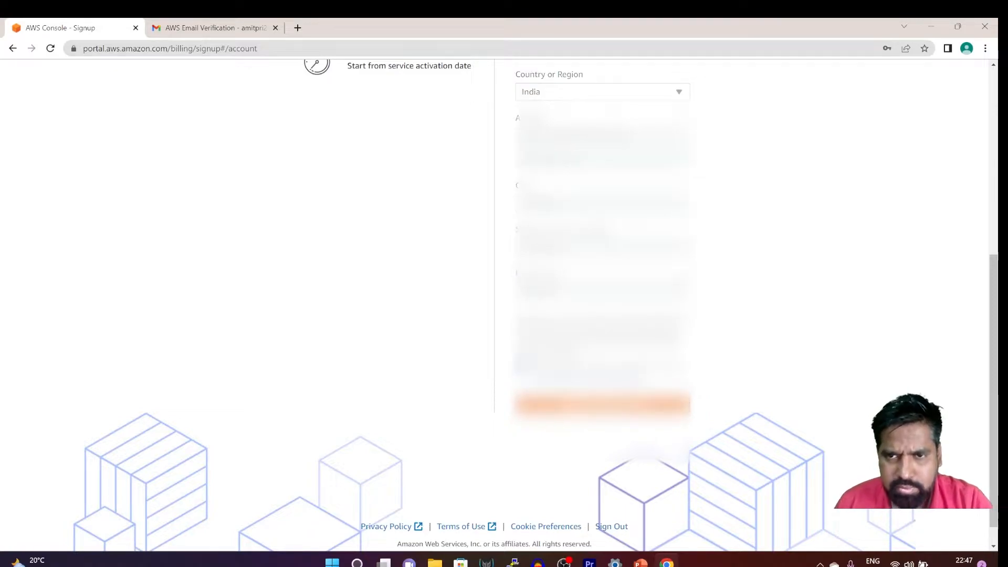
pyautogui.moveTo(996, 157); pyautogui.dragTo(998, 192)
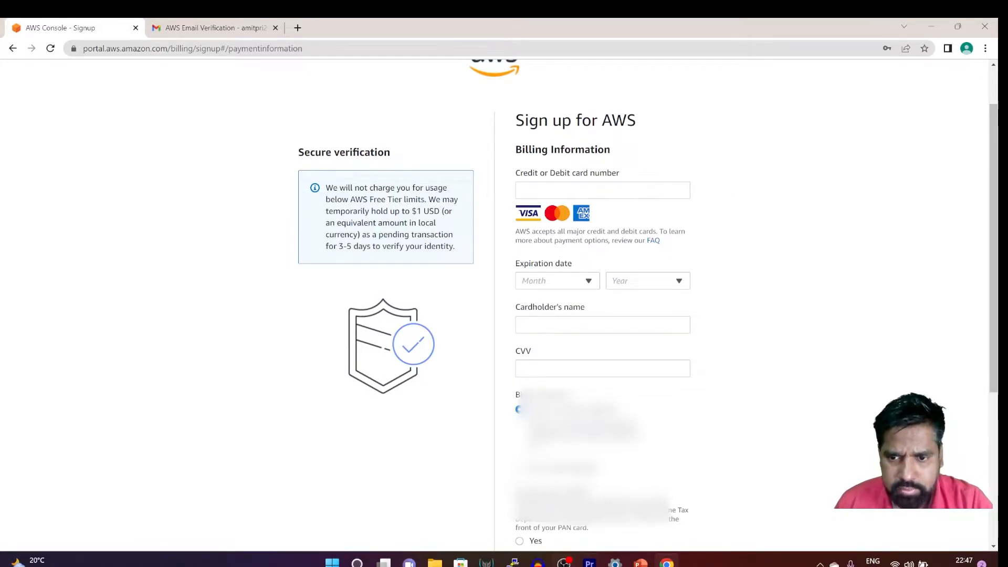
# Enter the payment card number and choose the card's expiration month and year
pyautogui.click(577, 190)
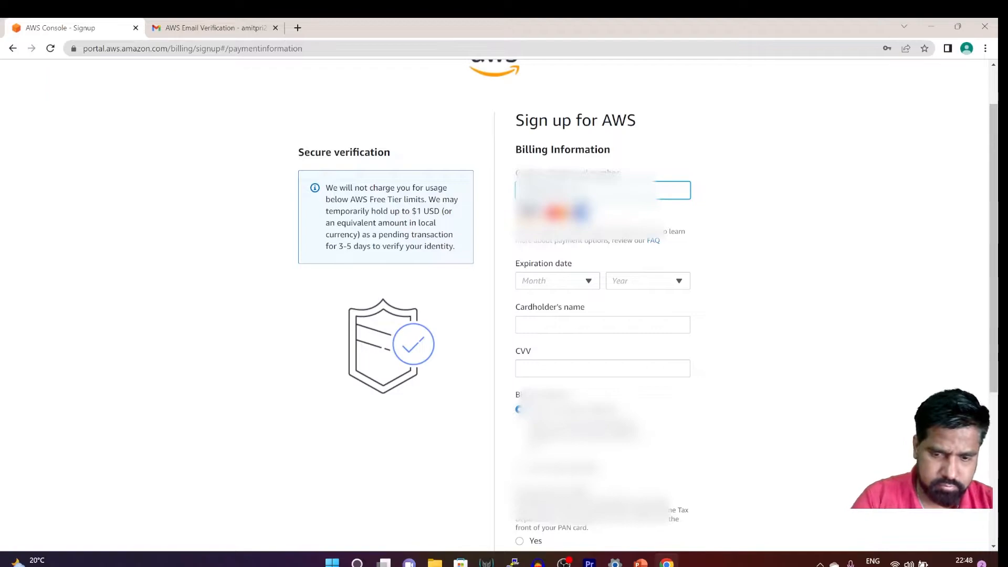
pyautogui.press('Tab')
pyautogui.press('Tab')
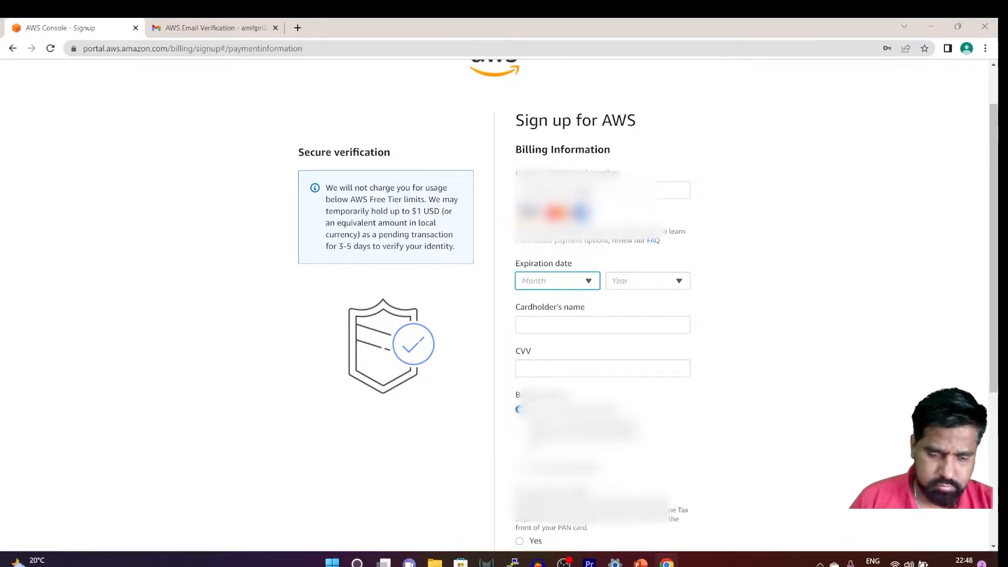
pyautogui.press('Down')
pyautogui.press('Down')
pyautogui.press('Down')
pyautogui.press('Down')
pyautogui.press('Down')
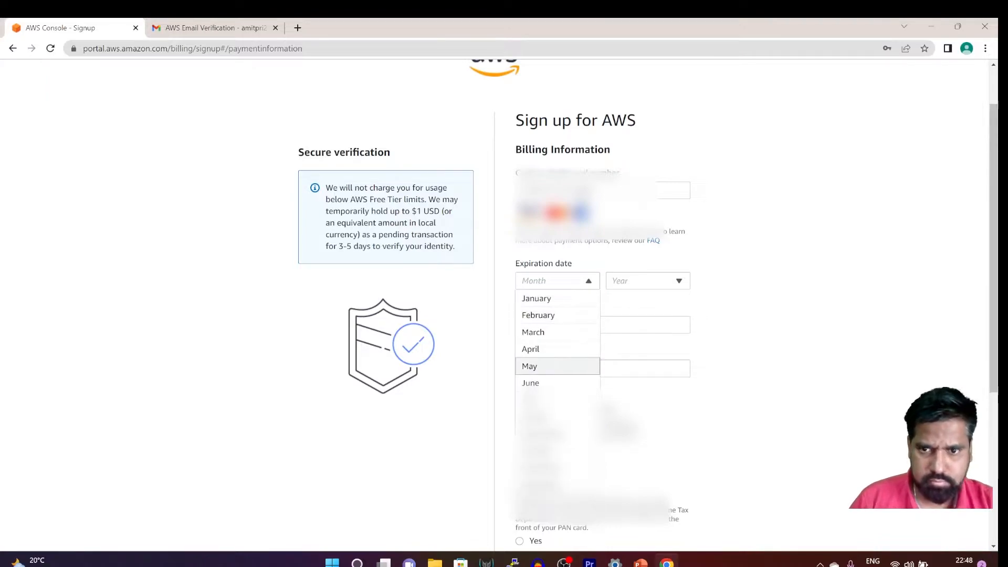
pyautogui.press('Return')
pyautogui.press('Tab')
pyautogui.hotkey('alt', 'Down')
pyautogui.press('Down')
pyautogui.press('Down')
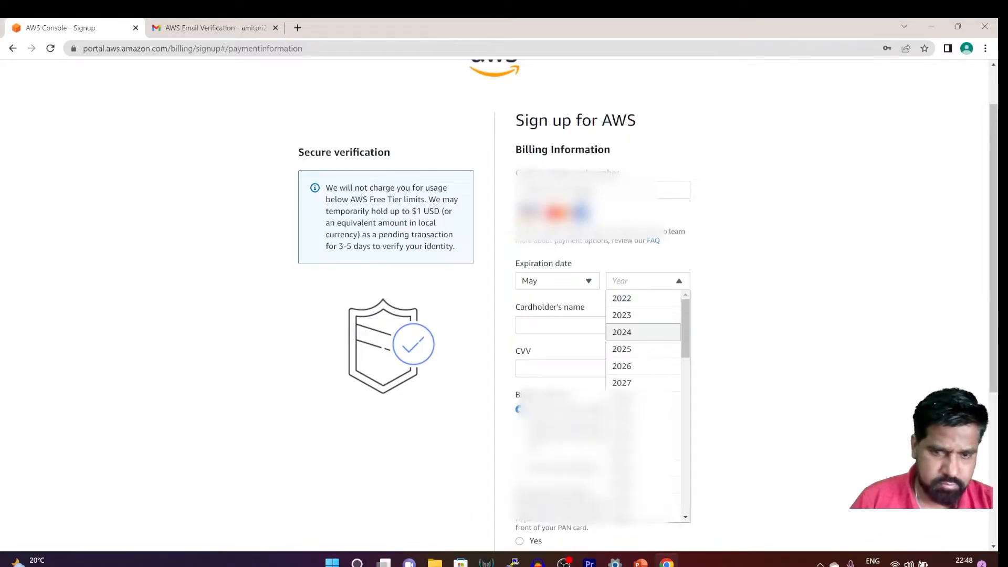
pyautogui.press('Return')
# Fill in the cardholder's name and the card's CVV in the billing information
pyautogui.press('Tab')
pyautogui.write('amit pri')
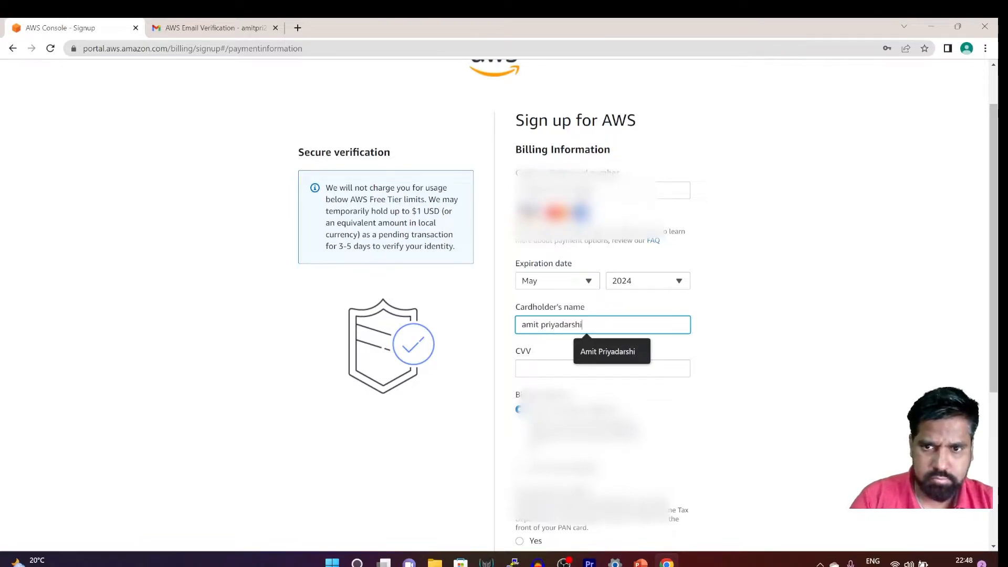
pyautogui.press('Tab')
pyautogui.write('••••')
pyautogui.press('Tab')
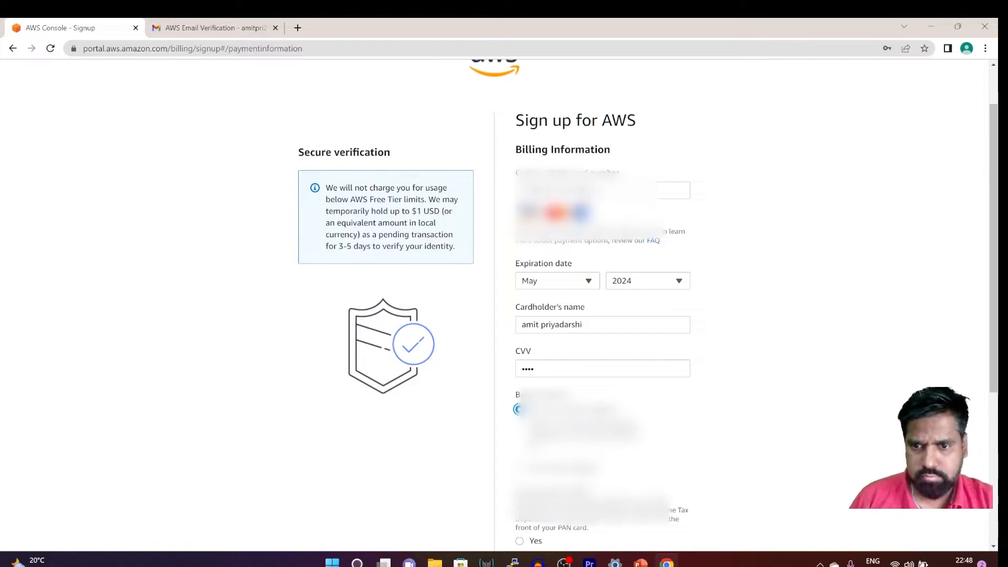
# Answer Yes to the PAN question, enter the PAN, and submit the billing information for verification
pyautogui.scroll(-3, 819, 294)
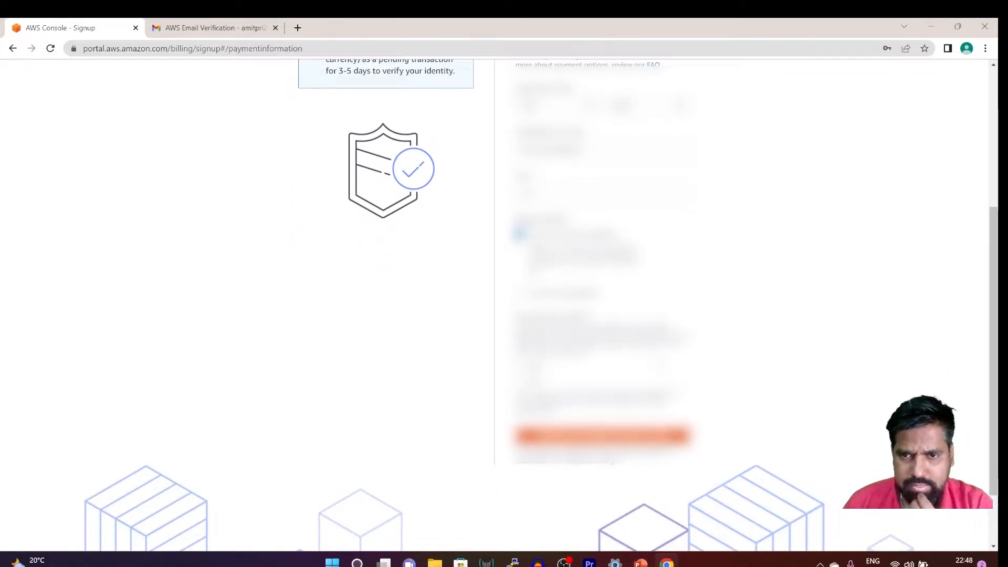
pyautogui.click(520, 364)
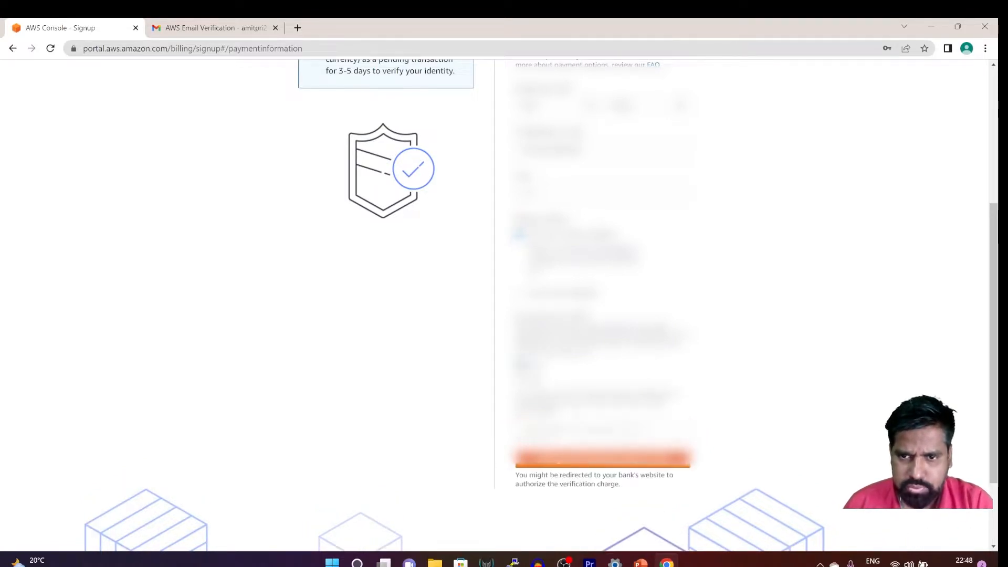
pyautogui.click(573, 429)
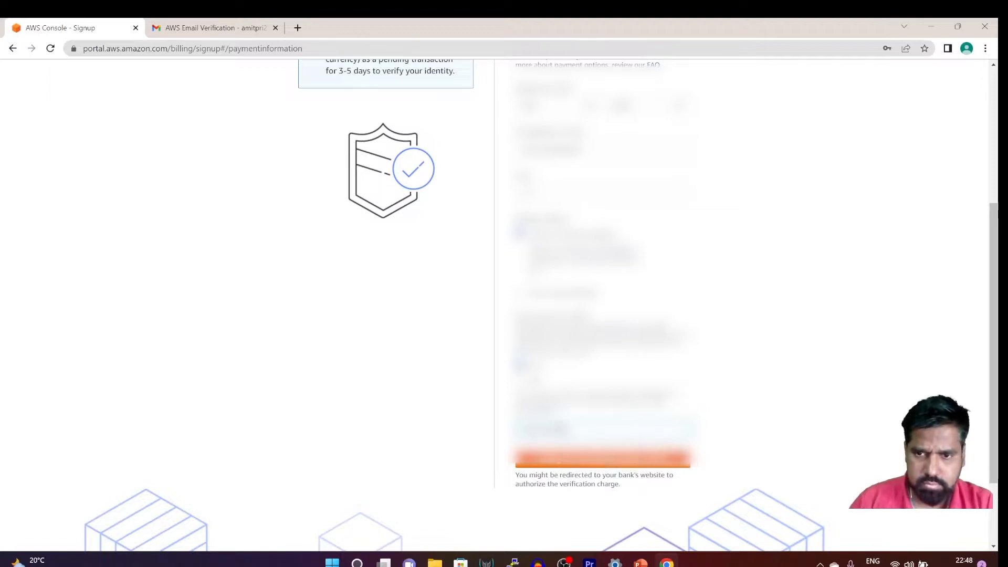
pyautogui.click(654, 462)
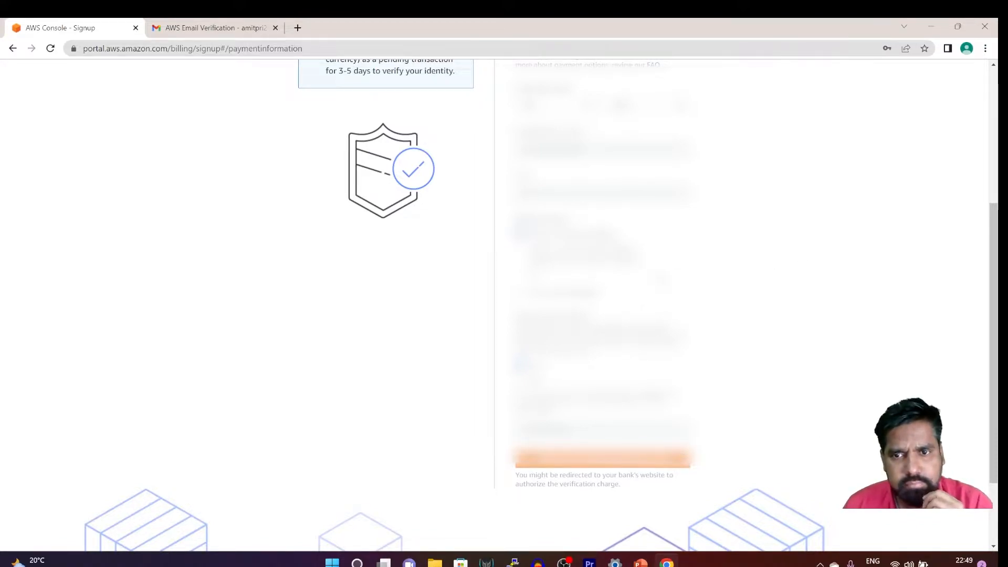
pyautogui.click(996, 164)
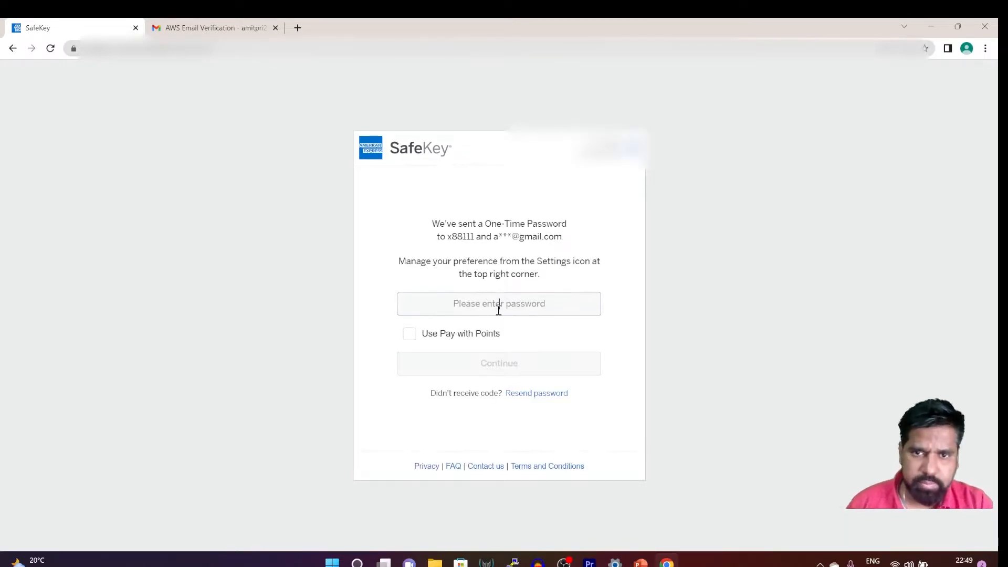
# Enter the one-time password on the SafeKey page and continue to authorize the verification charge
pyautogui.click(499, 309)
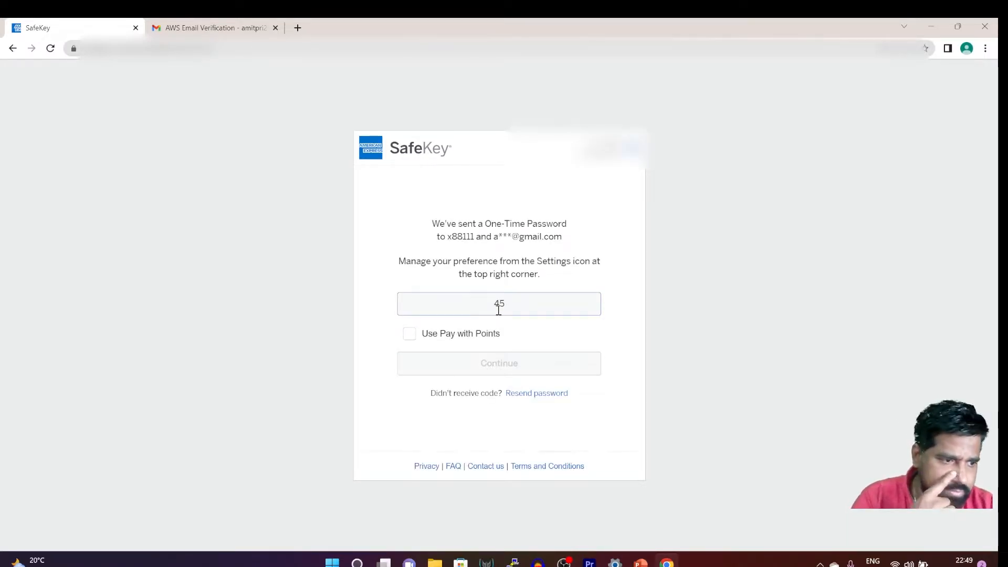
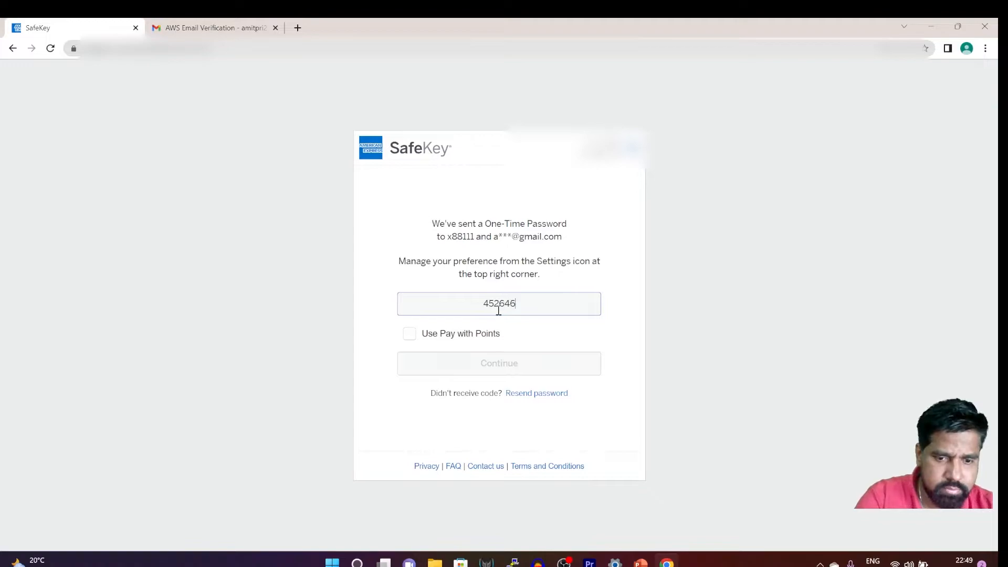
pyautogui.click(509, 362)
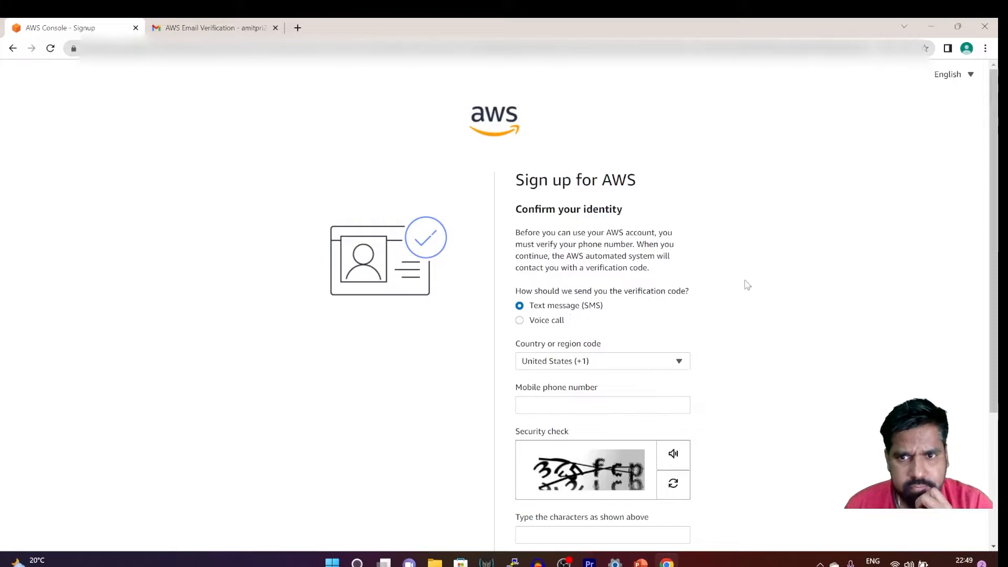
# Set the country code for SMS identity verification to India (+91) and enter the mobile phone number
pyautogui.scroll(-1, 994, 211)
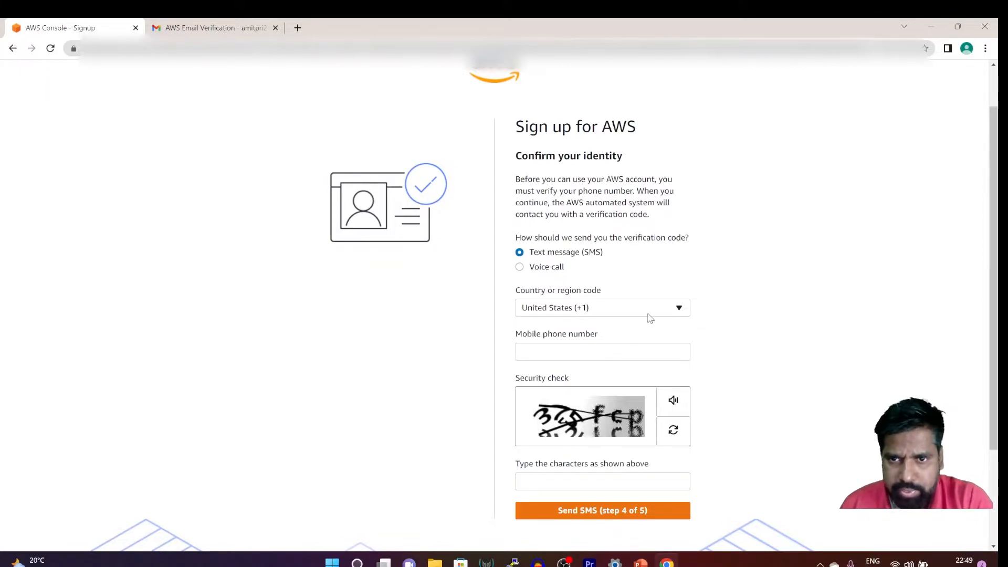
pyautogui.click(627, 312)
pyautogui.write('india')
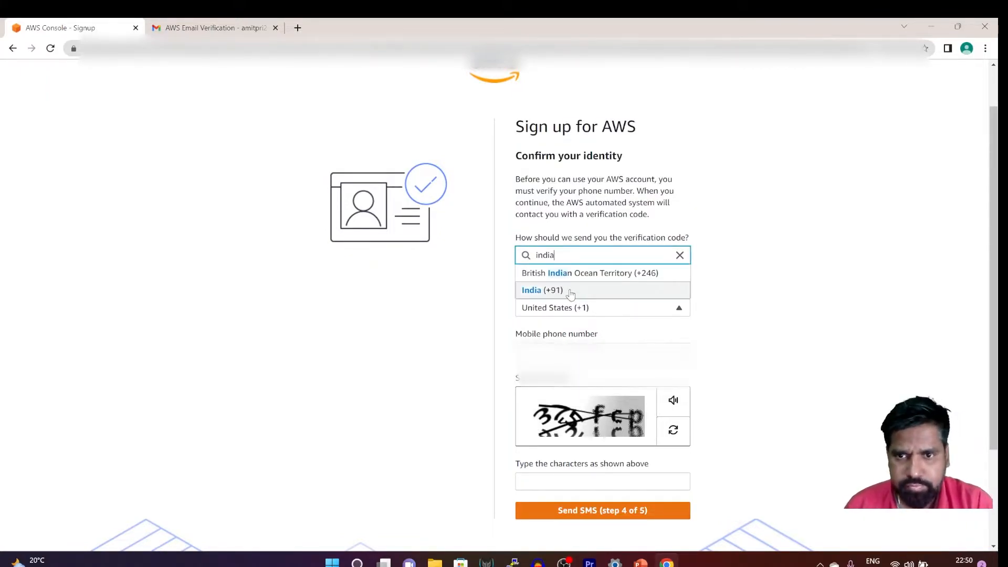
pyautogui.click(571, 292)
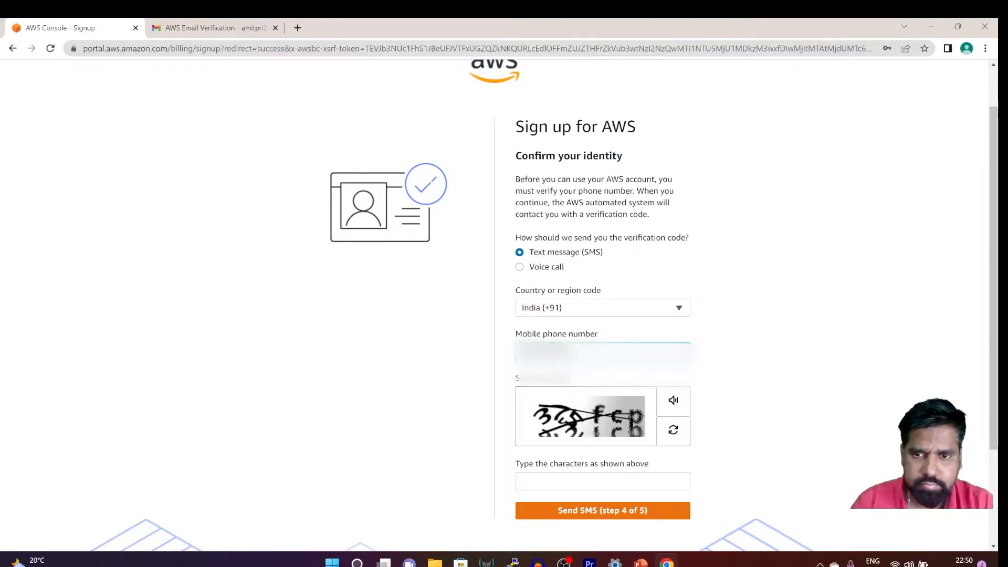
# Refresh the security check image, enter its characters, and send the SMS verification code
pyautogui.click(673, 430)
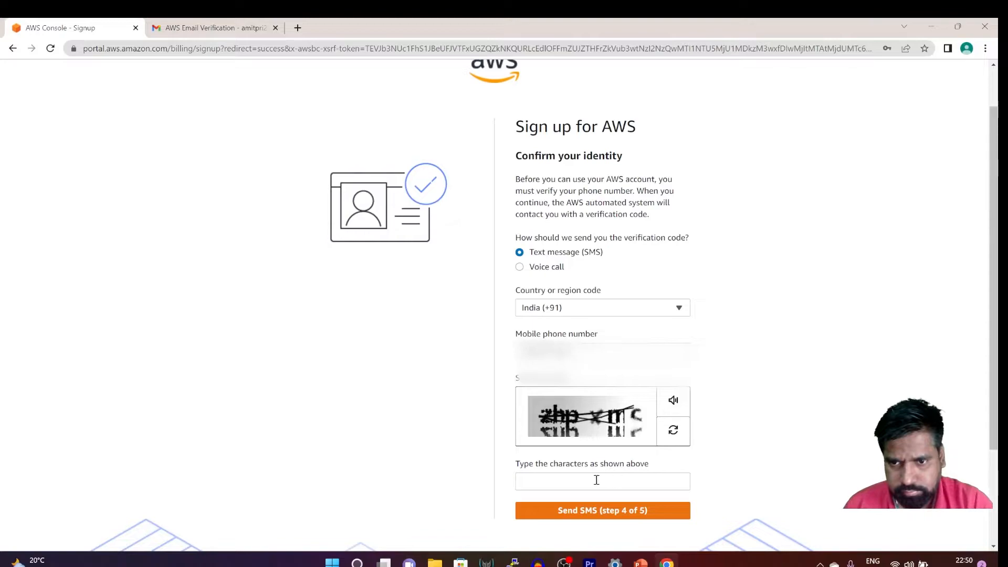
pyautogui.click(580, 481)
pyautogui.write('dx')
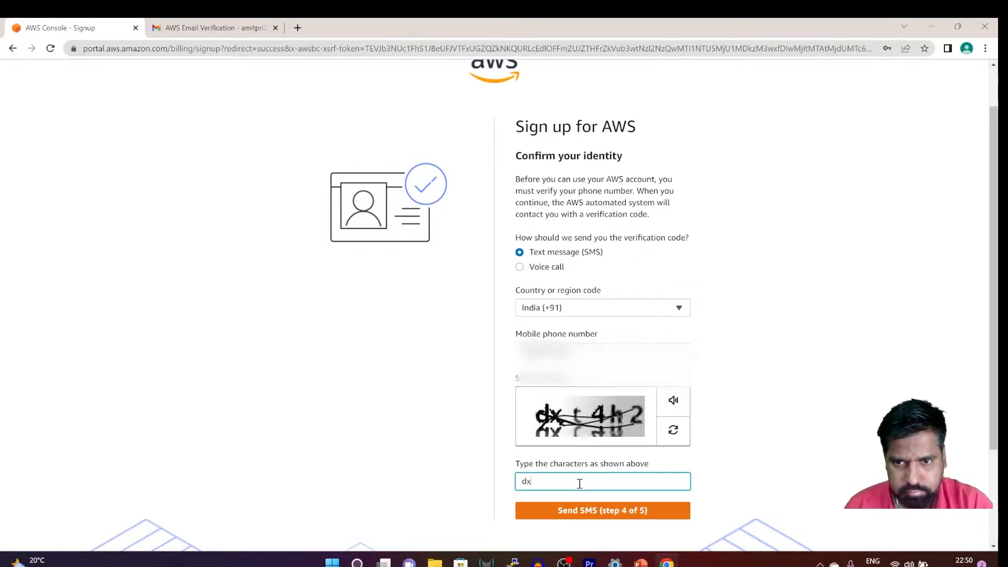
pyautogui.write('t4h2')
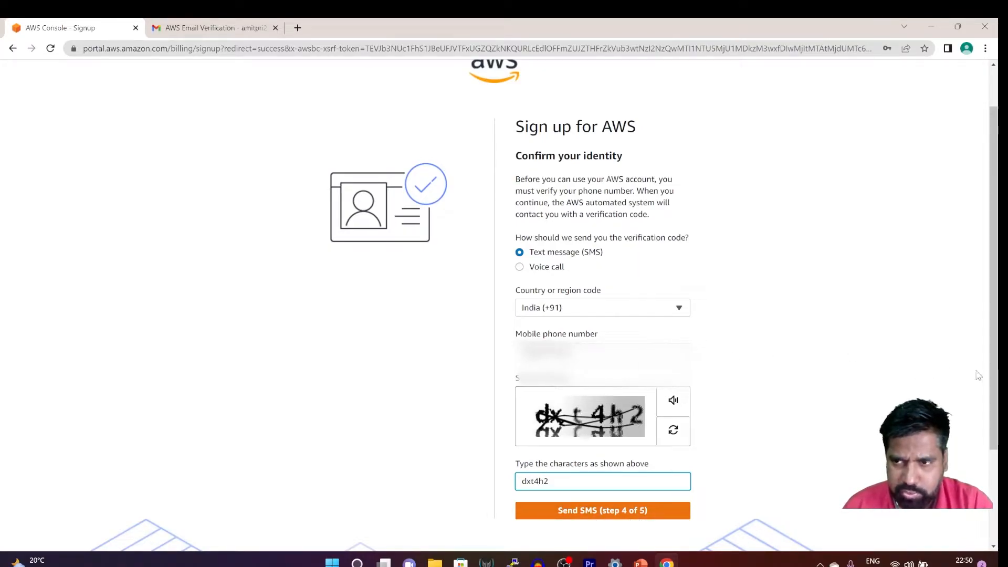
pyautogui.click(642, 511)
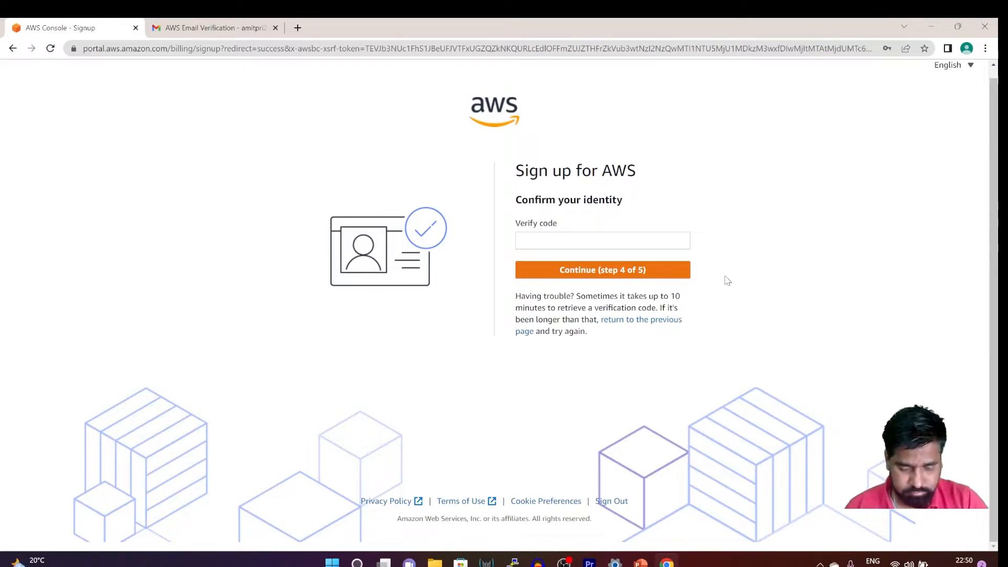
# Enter the verification code received by SMS to confirm the identity and continue
pyautogui.click(674, 244)
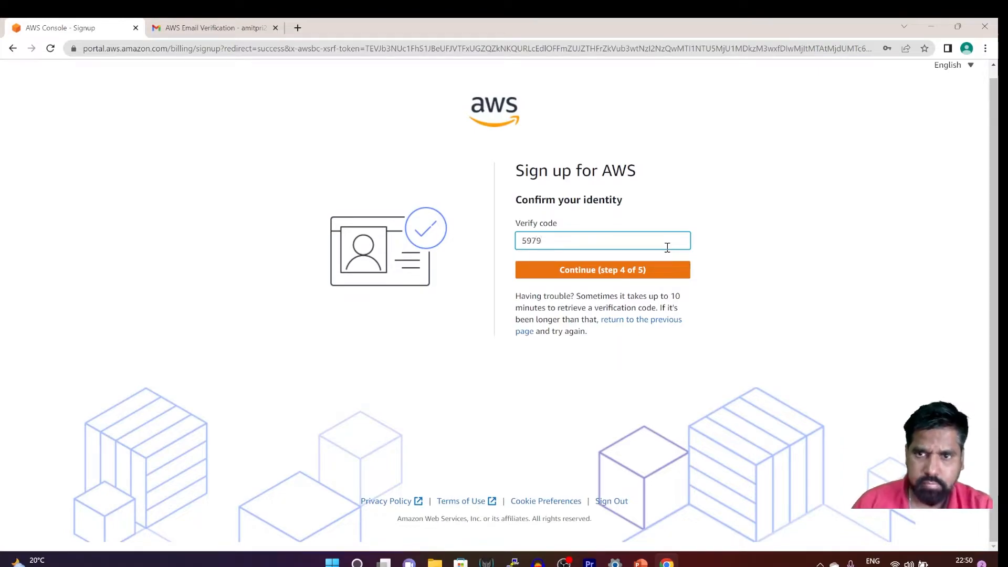
pyautogui.click(640, 271)
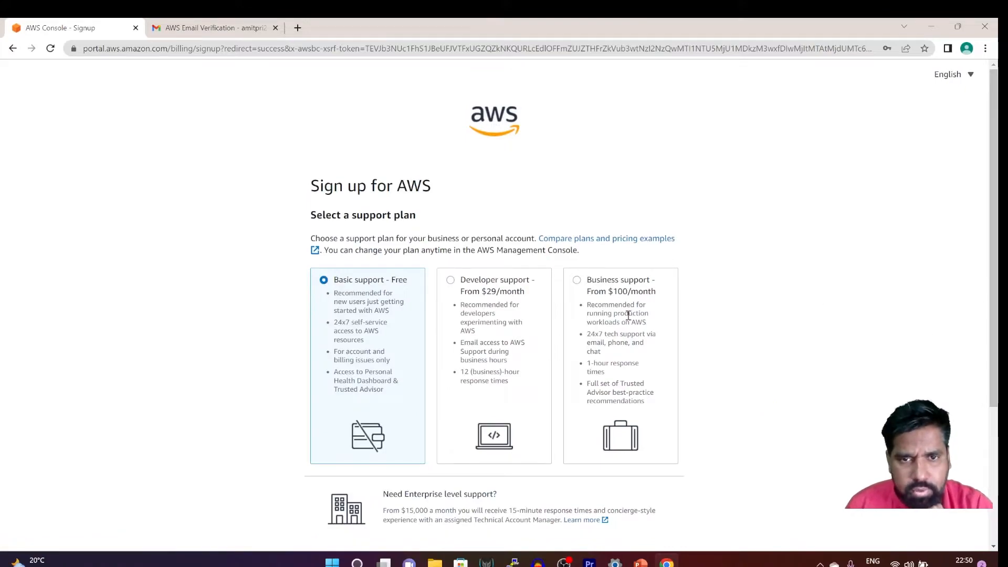
# Complete the sign-up with the Basic support - Free plan
pyautogui.scroll(-1, 994, 273)
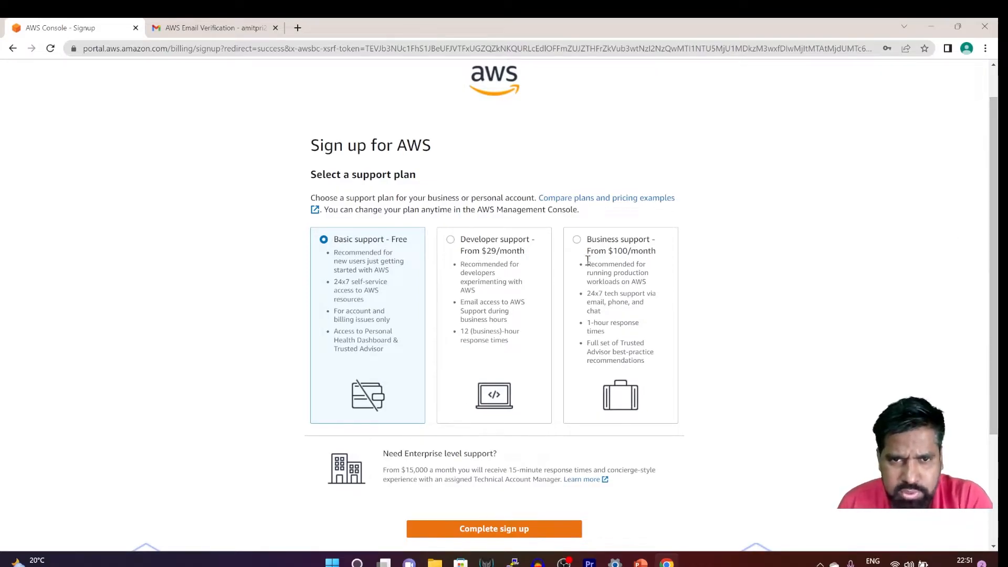
pyautogui.scroll(-1, 961, 234)
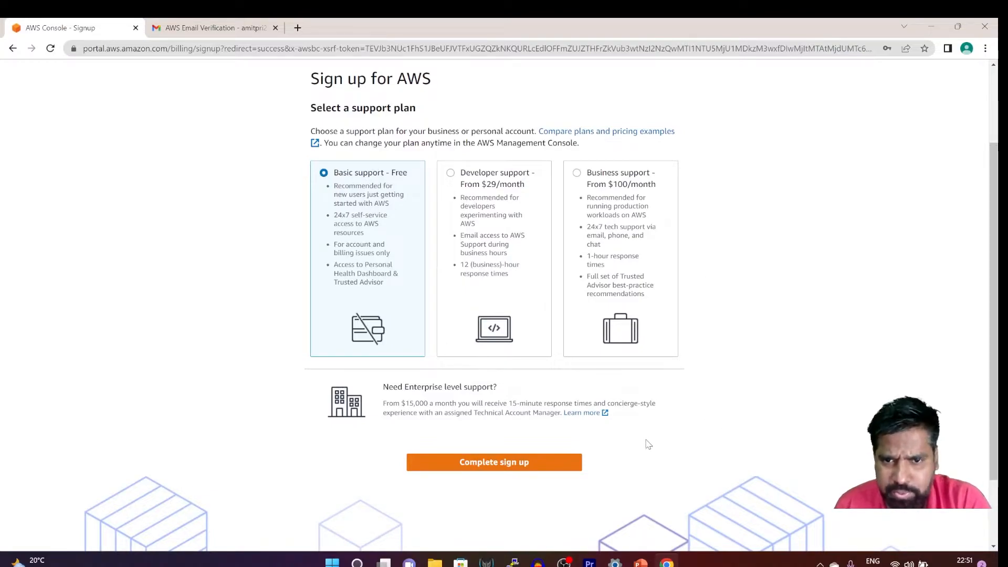
pyautogui.click(492, 467)
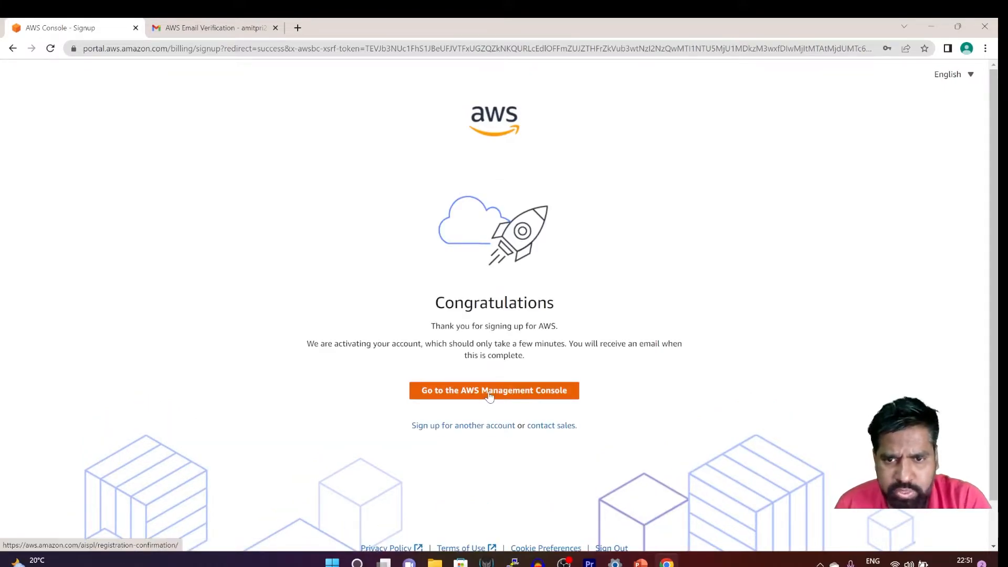
# Open the AWS console sign-in page, enter the root user's email address, and proceed to the password prompt
pyautogui.click(560, 392)
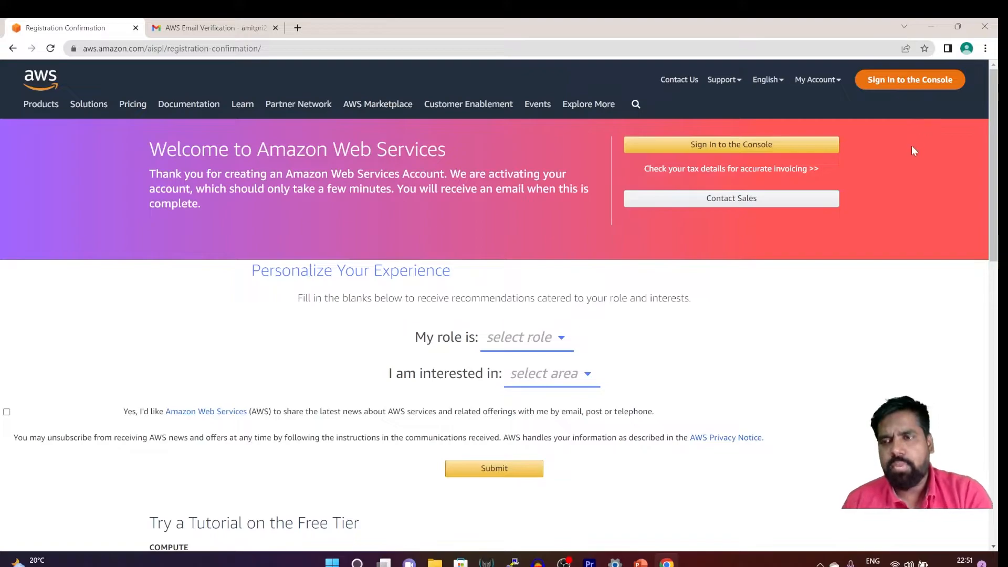
pyautogui.click(895, 80)
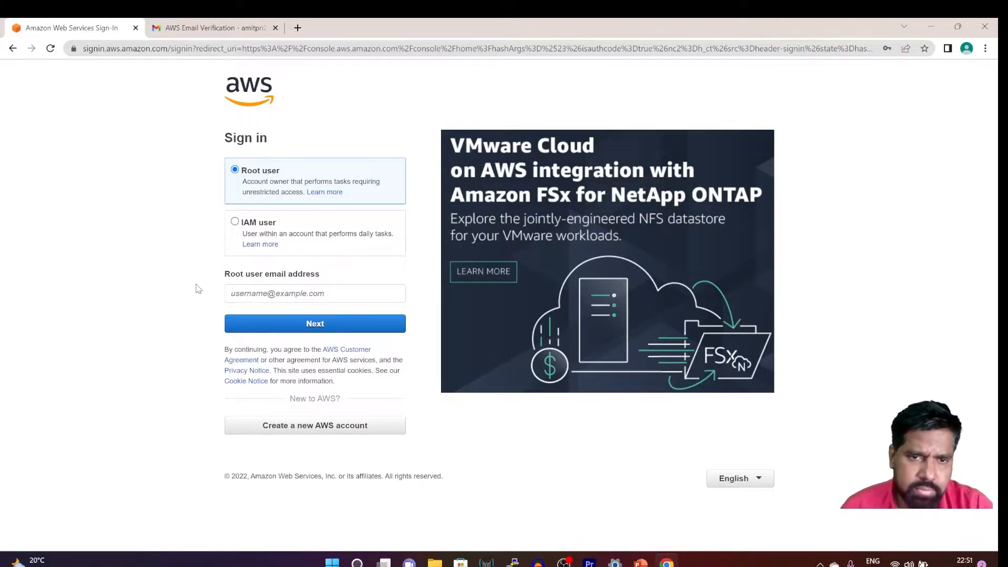
pyautogui.click(300, 298)
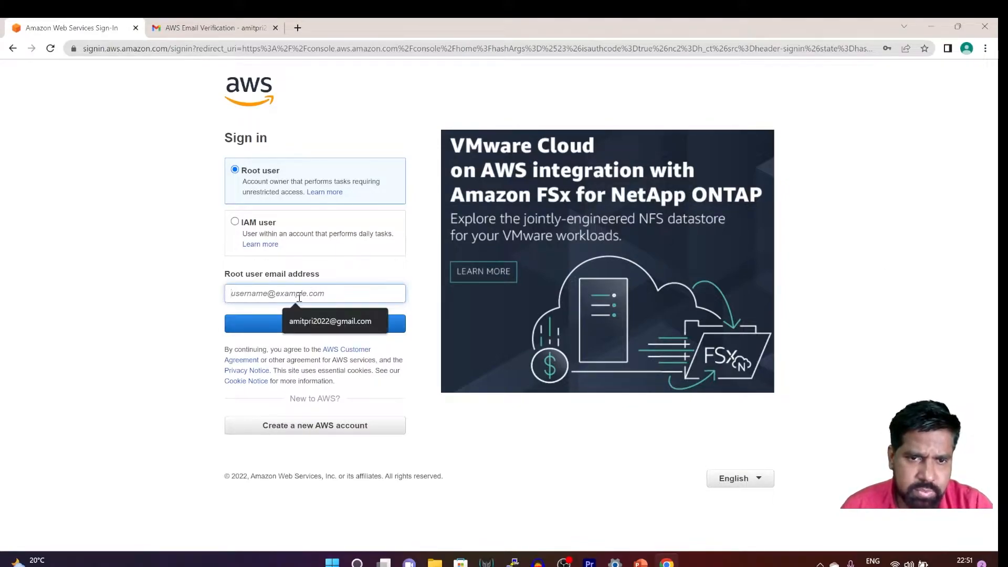
pyautogui.click(299, 320)
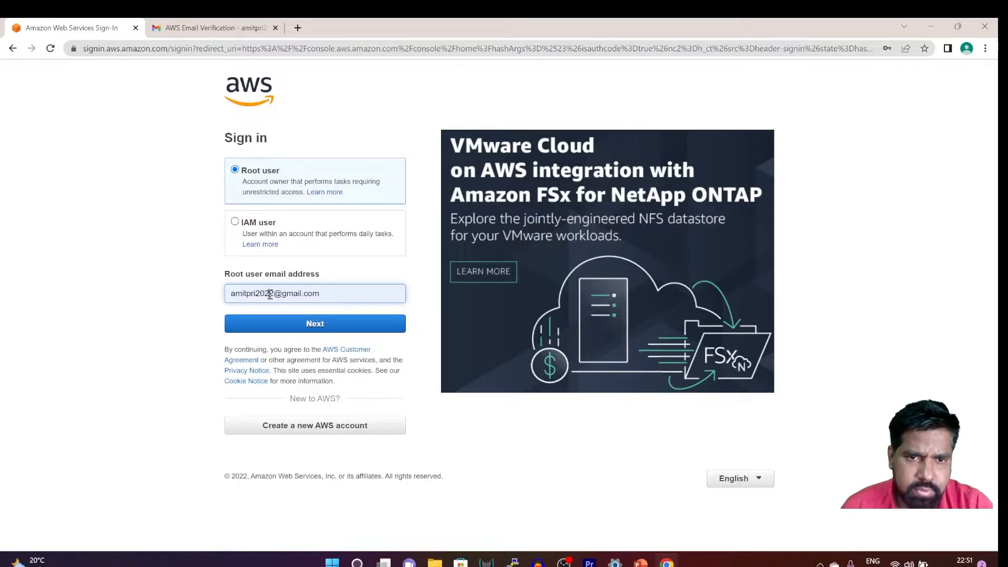
pyautogui.press('Delete')
pyautogui.write('3')
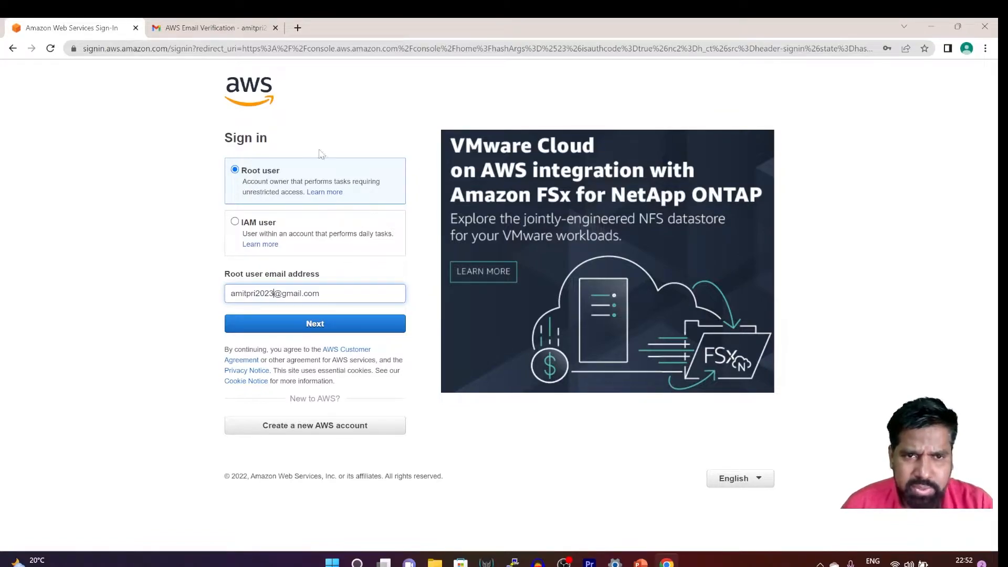
pyautogui.click(326, 317)
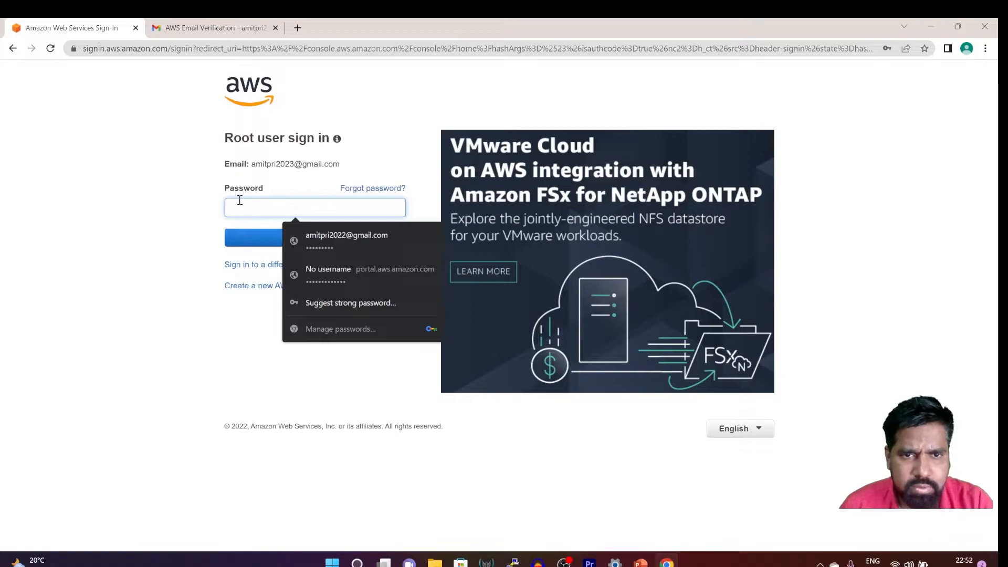
# Fill in the saved account password and sign in to the AWS console as root user
pyautogui.click(341, 269)
pyautogui.click(276, 244)
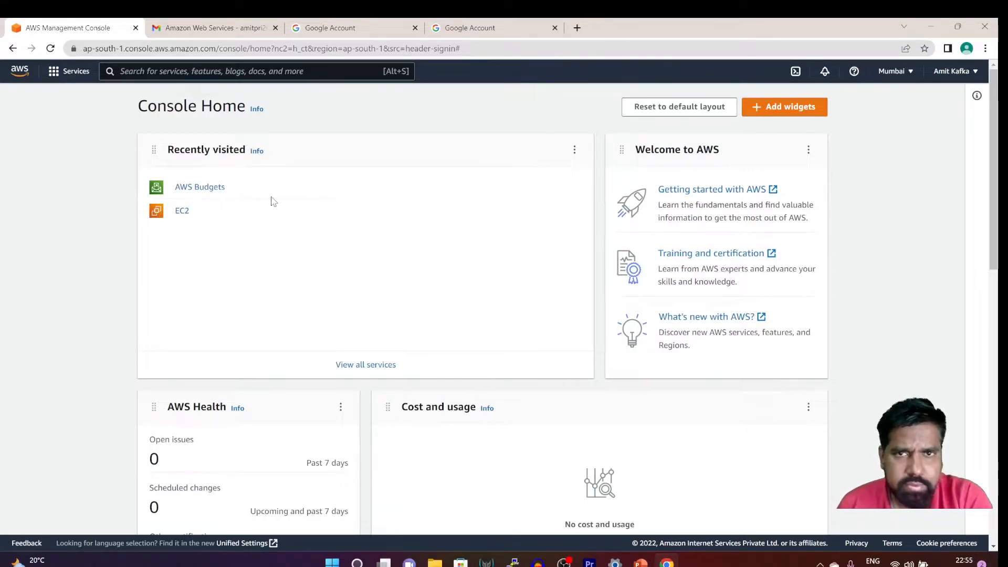
# Open the full list of AWS services by category from Console Home
pyautogui.moveTo(995, 177)
pyautogui.mouseDown()
pyautogui.moveTo(996, 450)
pyautogui.moveTo(996, 176)
pyautogui.mouseUp()
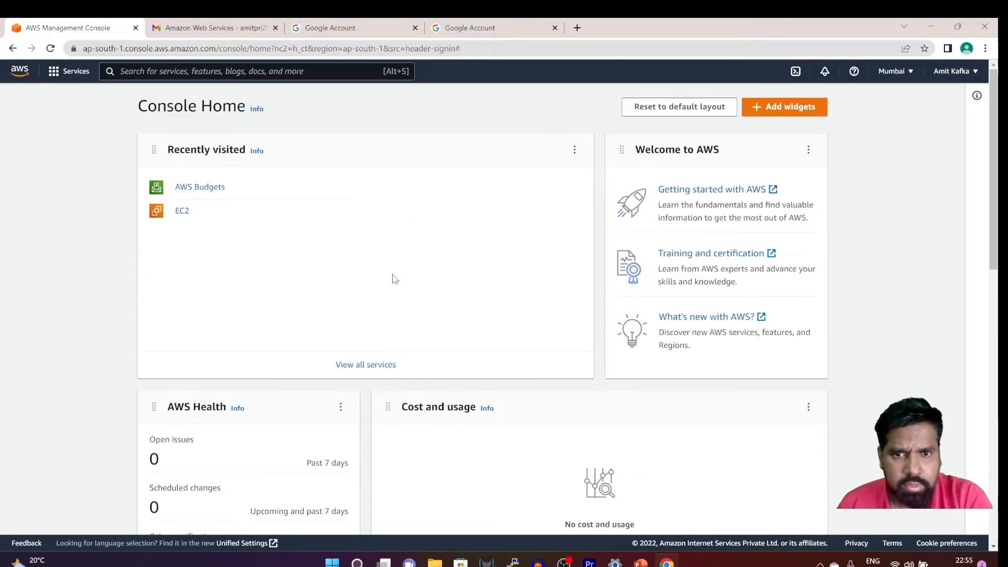
pyautogui.click(374, 366)
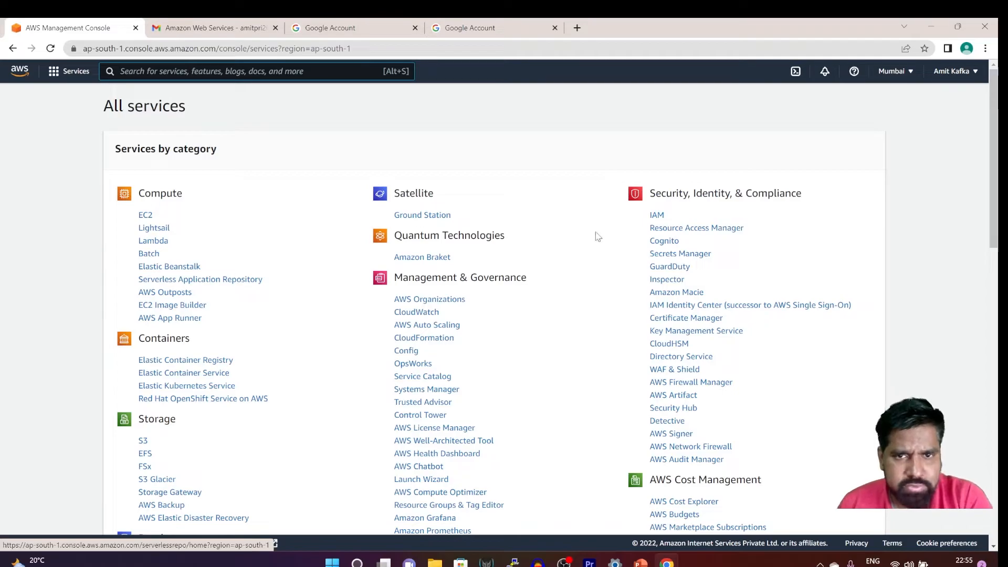
pyautogui.moveTo(994, 176)
pyautogui.mouseDown()
pyautogui.moveTo(995, 462)
pyautogui.moveTo(994, 168)
pyautogui.mouseUp()
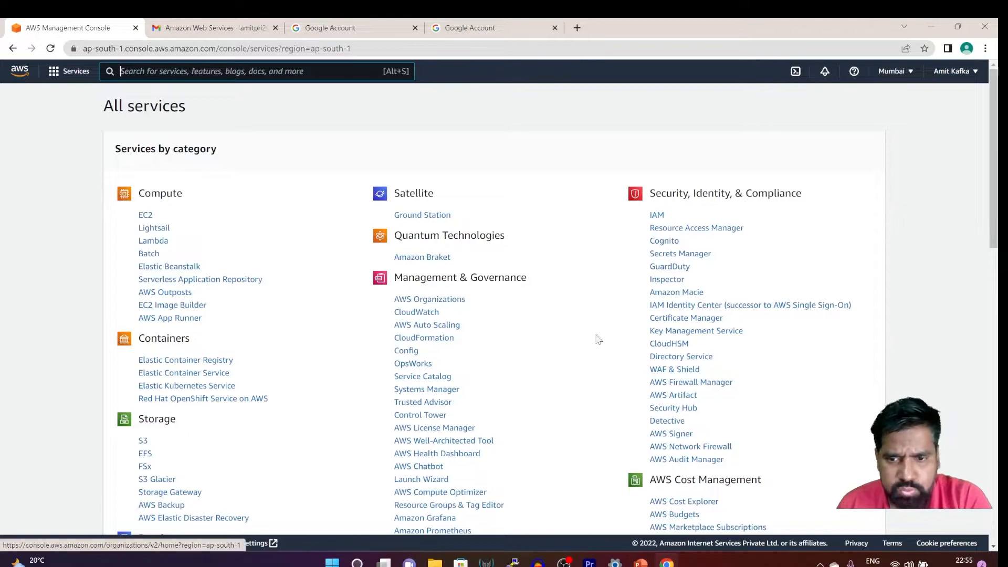
# Switch to the PowerPoint Setup slide, highlight "Register AWS Account" and "EC2 VM with Linux OS", and return to the AWS console
pyautogui.click(641, 563)
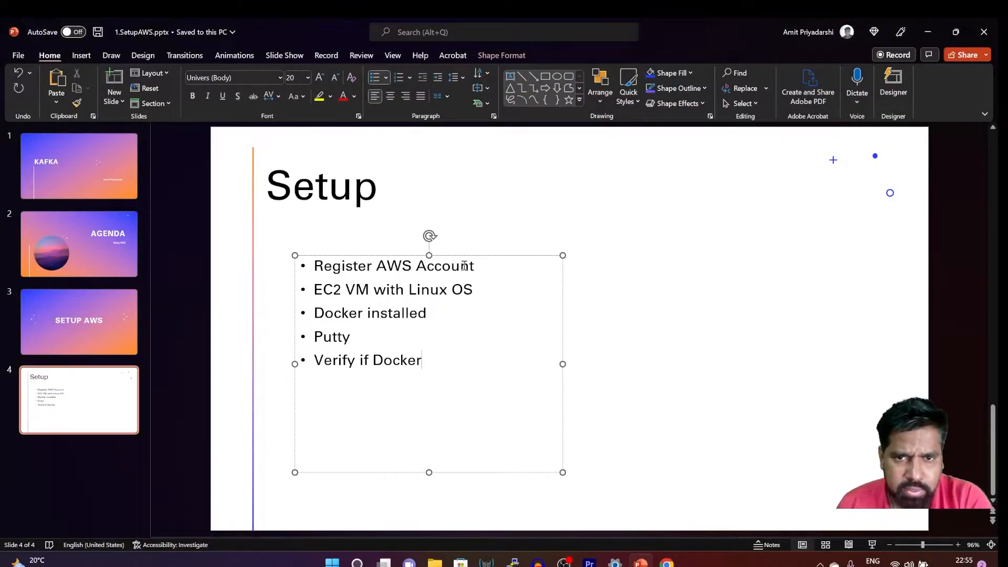
pyautogui.moveTo(474, 267); pyautogui.dragTo(314, 267)
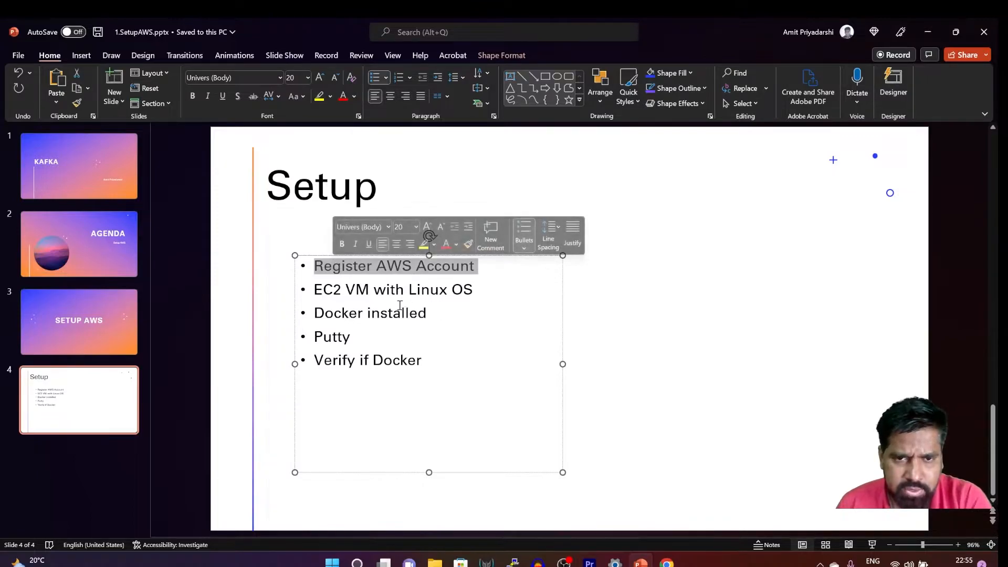
pyautogui.doubleClick(353, 291)
pyautogui.tripleClick(354, 292)
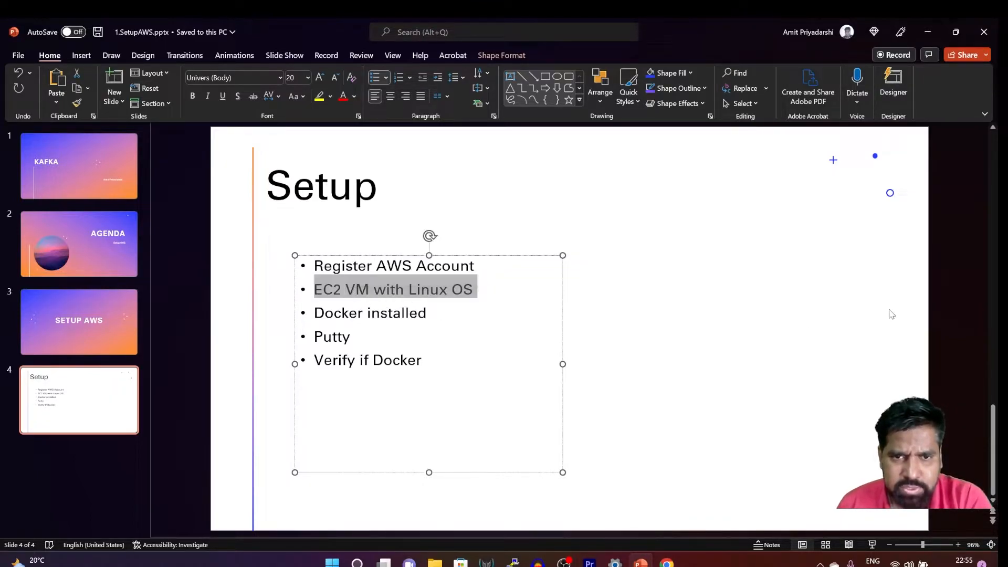
pyautogui.click(935, 29)
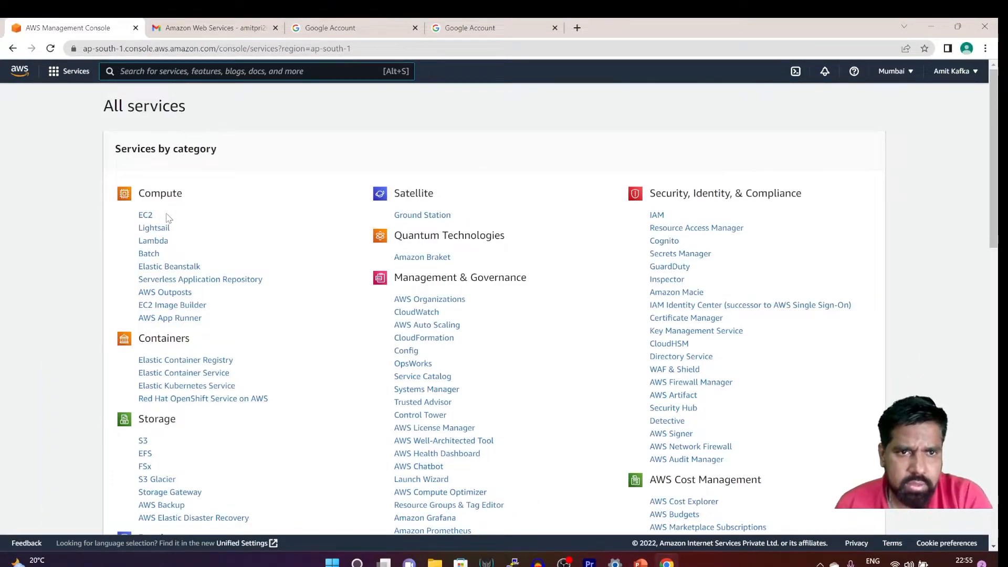
# Open the EC2 service and list its instances without the running-state filter
pyautogui.click(144, 219)
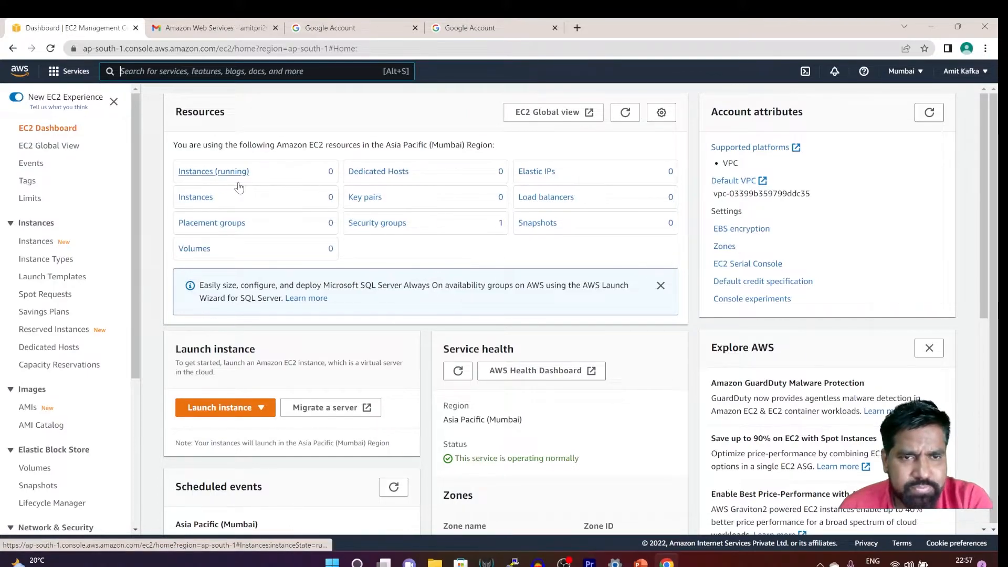
pyautogui.click(221, 172)
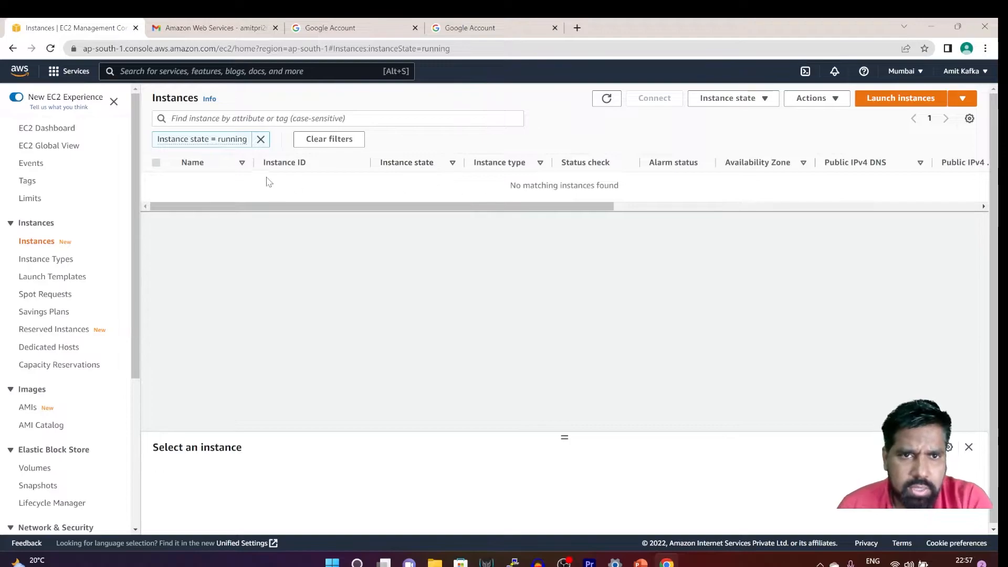
pyautogui.click(261, 140)
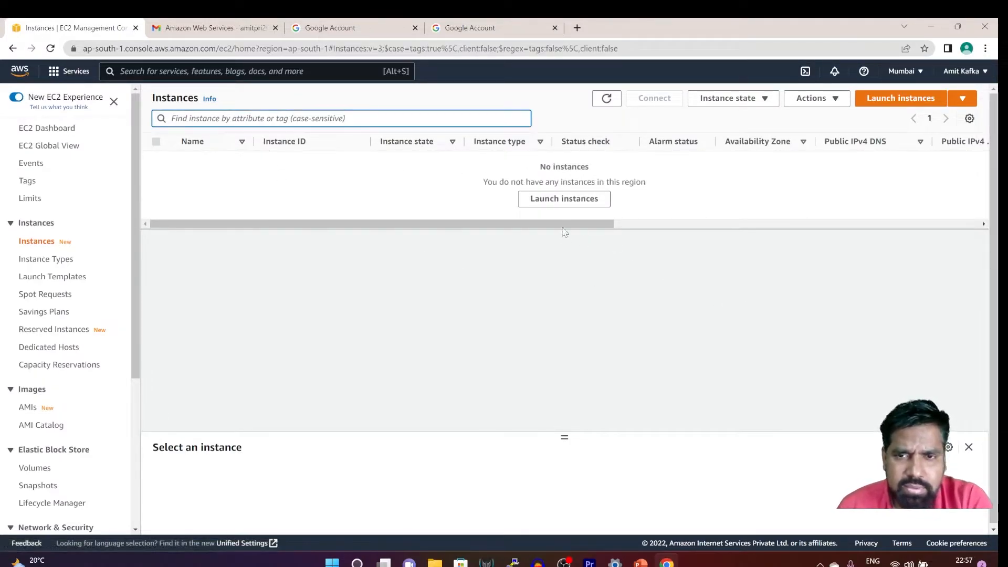
# Start launching a new EC2 instance and name it Kafka
pyautogui.click(881, 98)
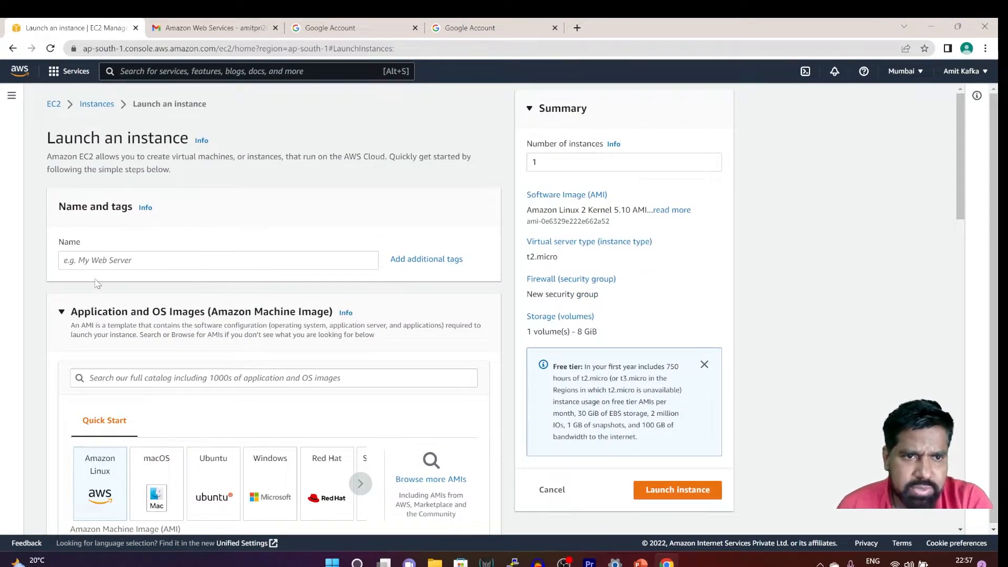
pyautogui.click(104, 260)
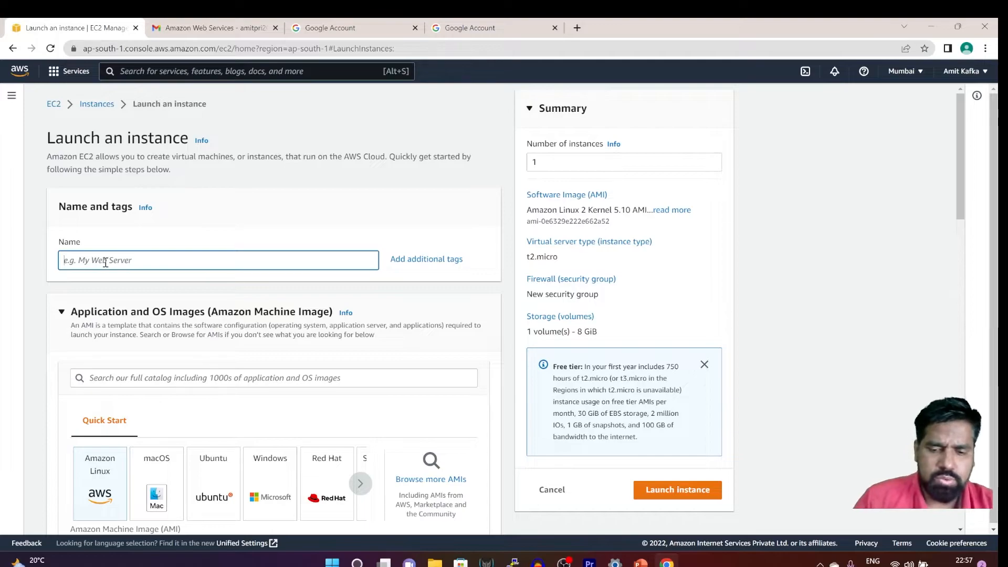
pyautogui.write('Kafka')
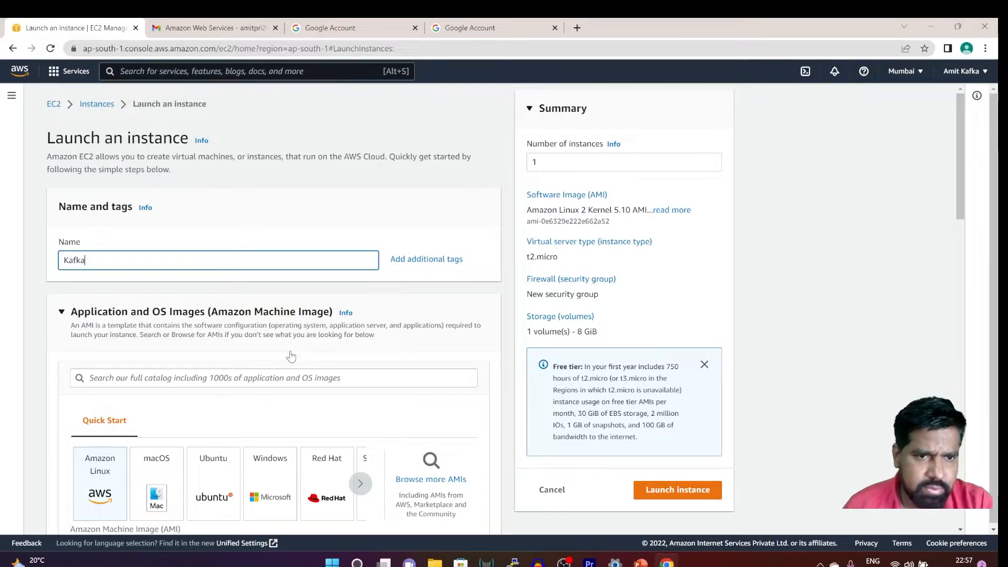
# Browse the full AMI catalog for the instance and search it for docker
pyautogui.scroll(-1, 251, 362)
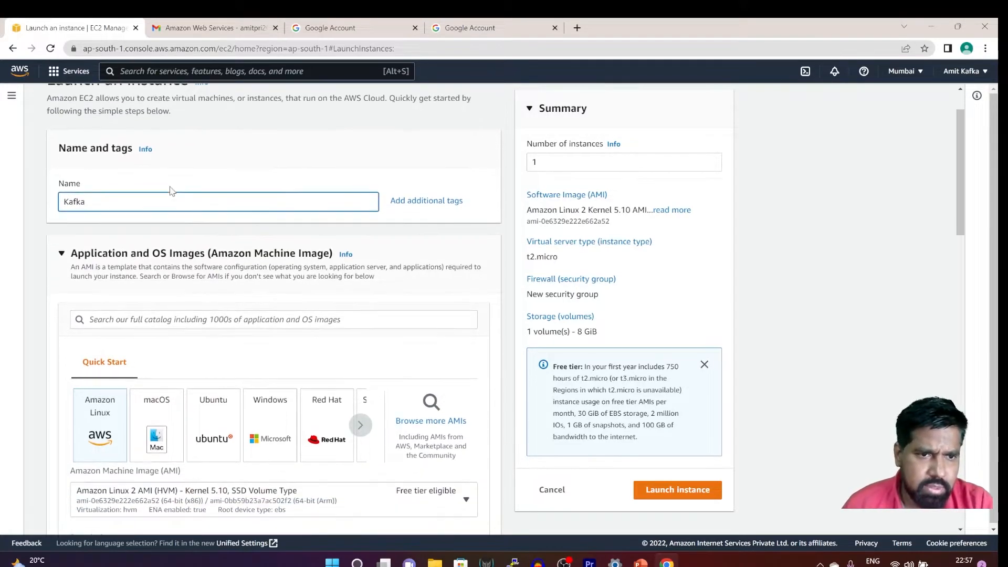
pyautogui.scroll(-1, 189, 248)
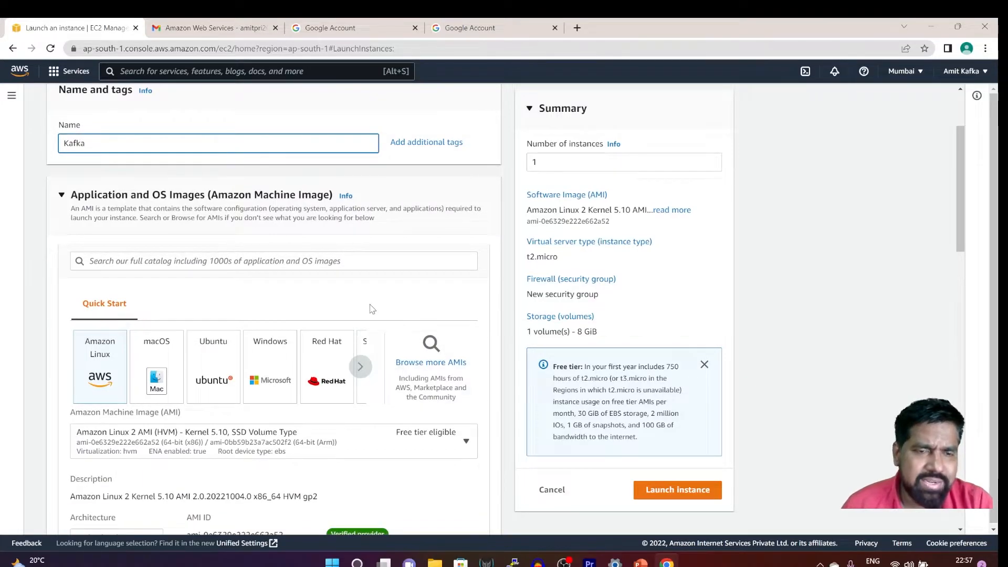
pyautogui.scroll(-1, 310, 286)
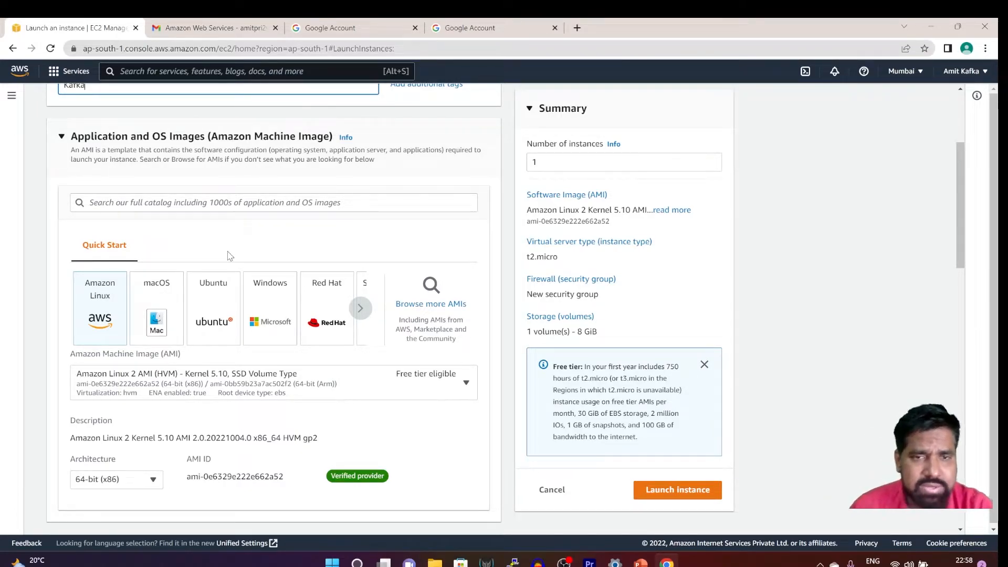
pyautogui.click(431, 304)
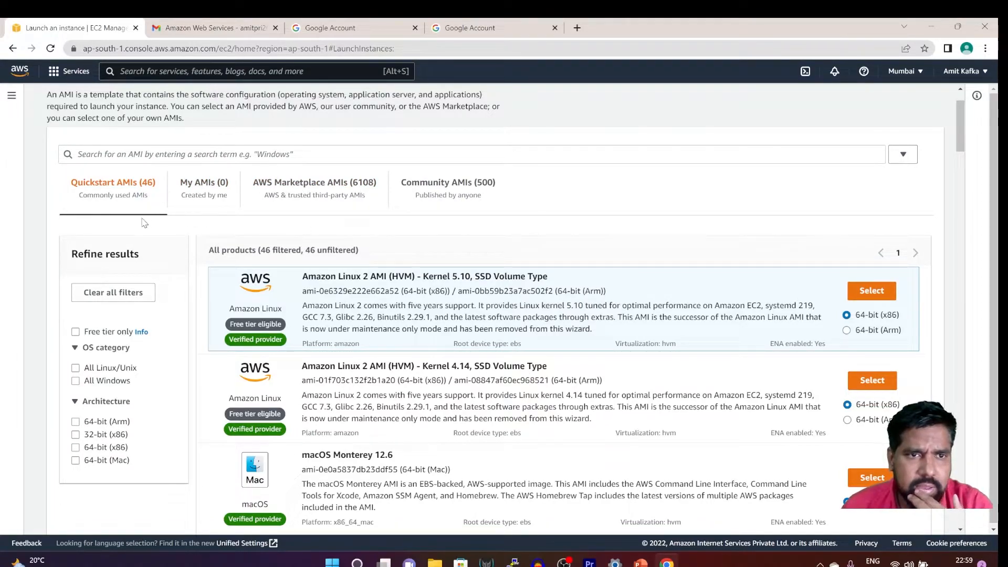
pyautogui.click(128, 153)
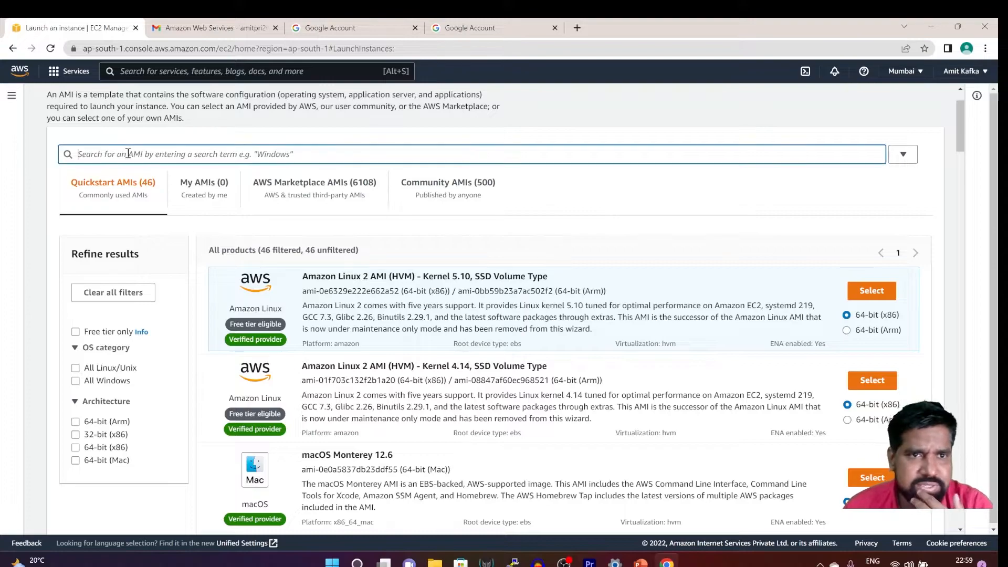
pyautogui.write('docker')
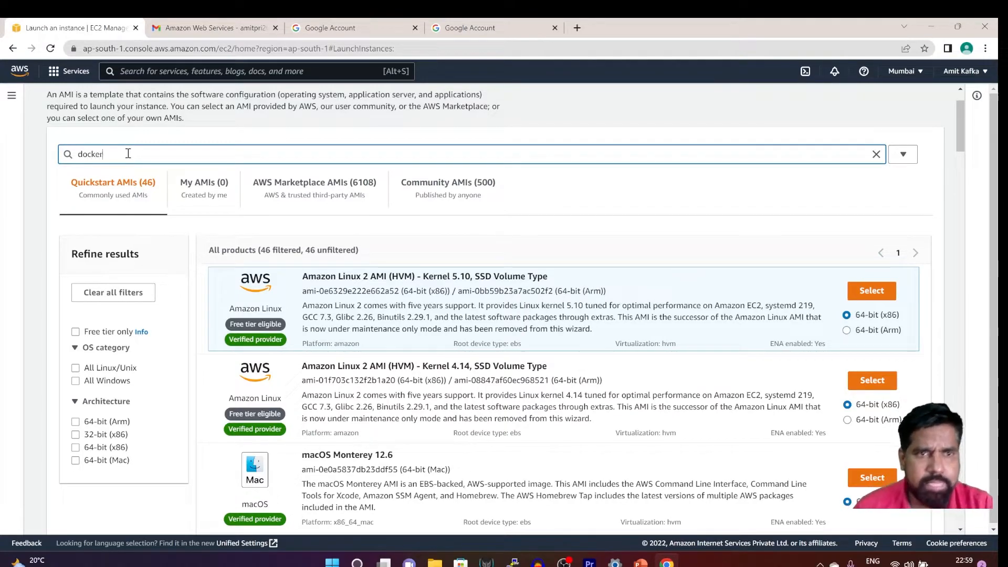
pyautogui.press('Return')
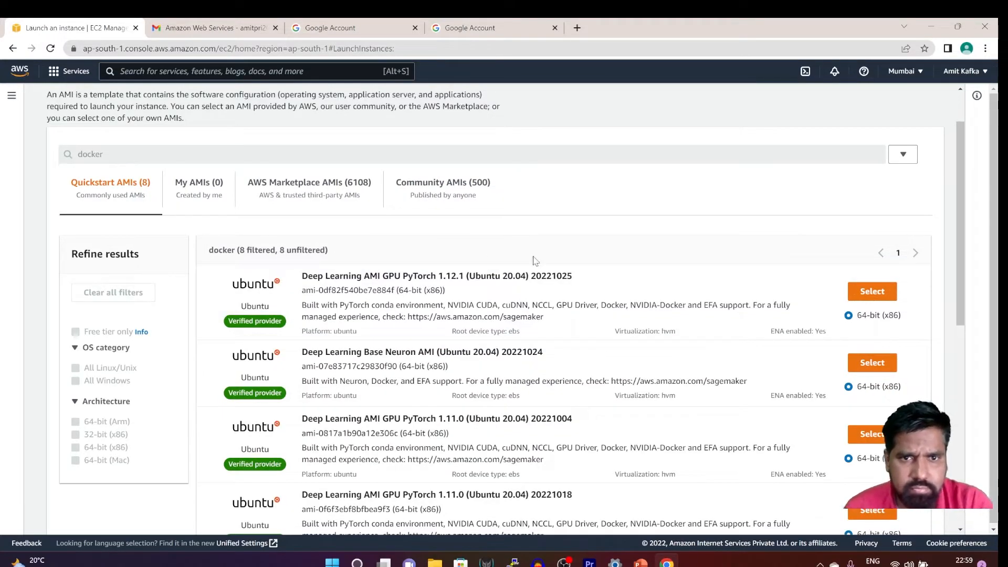
# Review the docker AMI results and select the Deep Learning Base Neuron AMI (Ubuntu 20.04) 20221024, 64-bit (x86)
pyautogui.moveTo(960, 243)
pyautogui.mouseDown()
pyautogui.moveTo(957, 284)
pyautogui.moveTo(960, 245)
pyautogui.mouseUp()
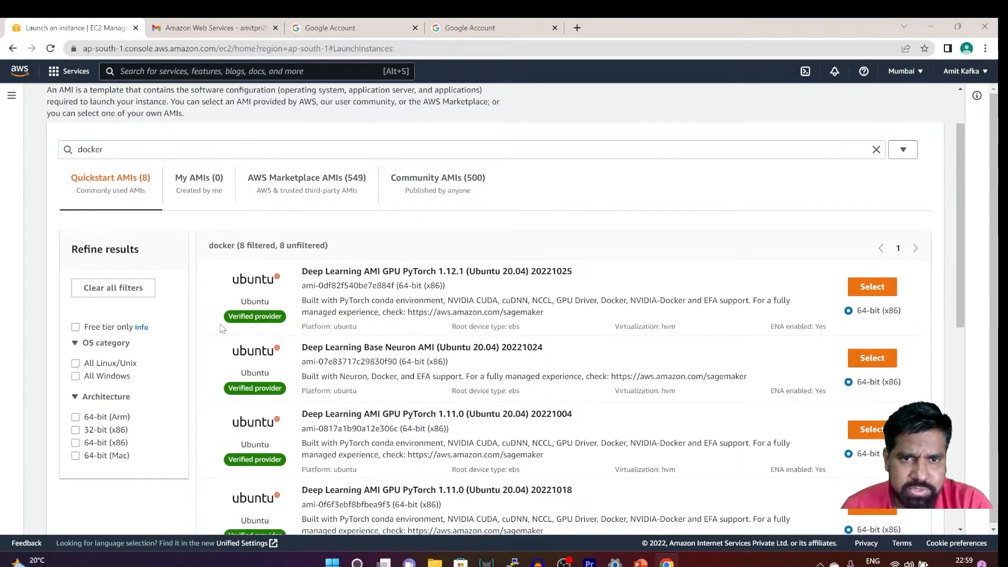
pyautogui.moveTo(959, 163); pyautogui.dragTo(953, 210)
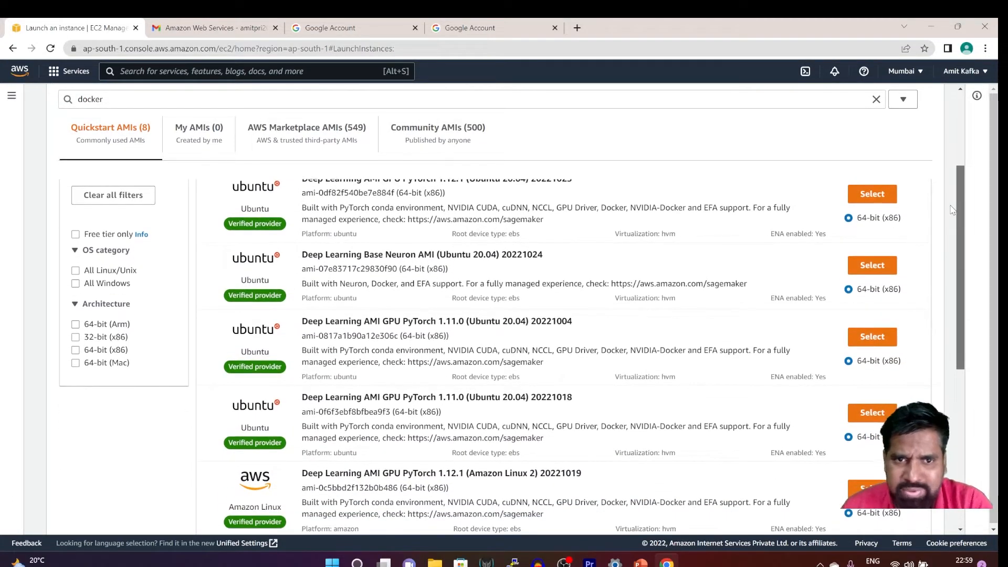
pyautogui.moveTo(952, 210); pyautogui.dragTo(953, 200)
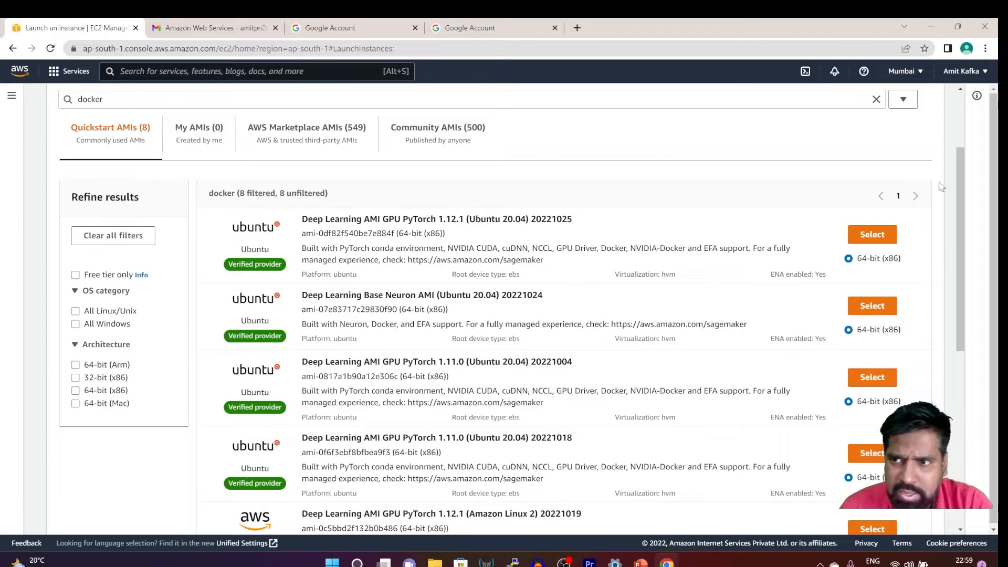
pyautogui.moveTo(959, 152)
pyautogui.mouseDown()
pyautogui.moveTo(965, 181)
pyautogui.moveTo(971, 167)
pyautogui.moveTo(967, 341)
pyautogui.moveTo(958, 167)
pyautogui.mouseUp()
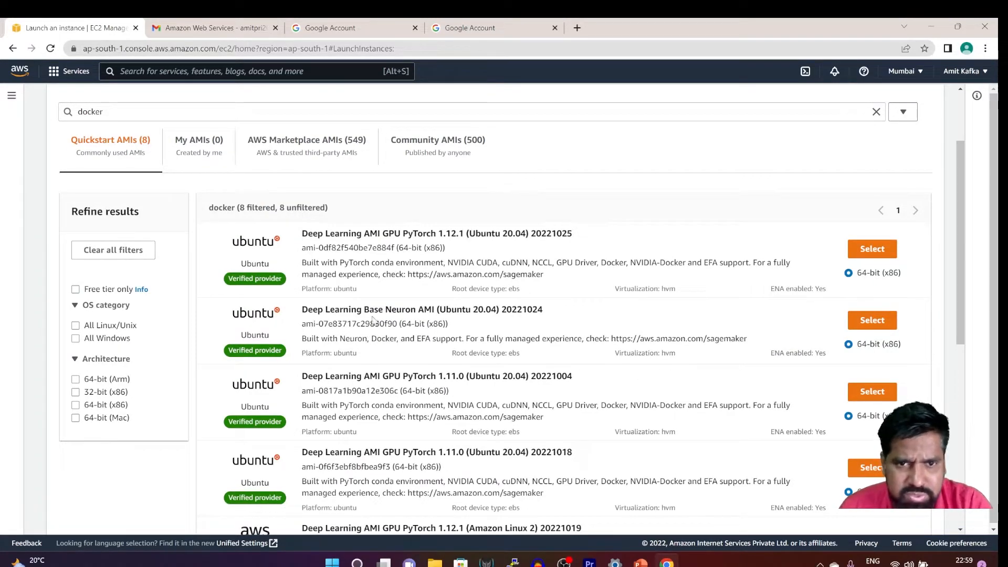
pyautogui.moveTo(441, 307); pyautogui.dragTo(319, 310)
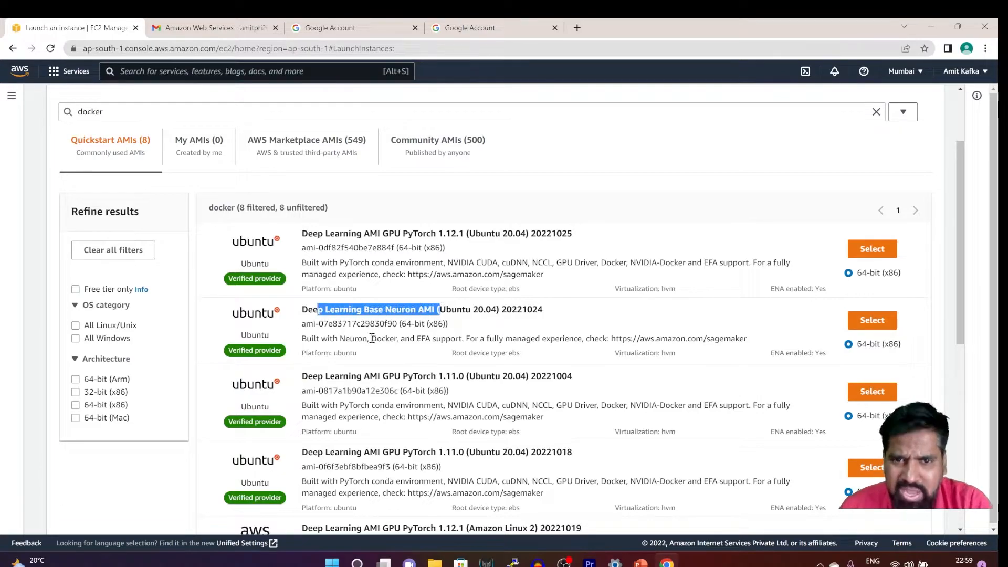
pyautogui.tripleClick(385, 336)
pyautogui.click(537, 333)
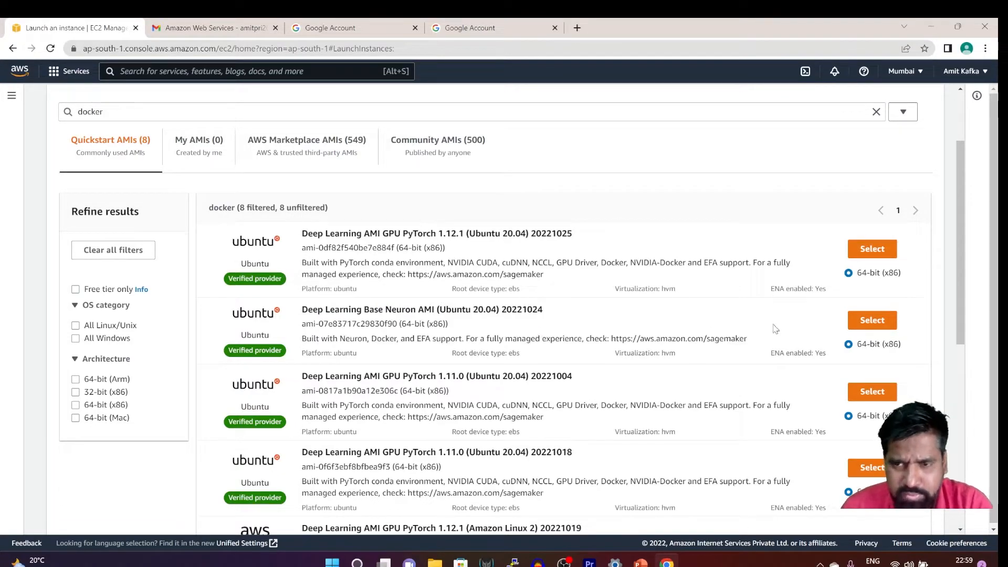
pyautogui.click(867, 320)
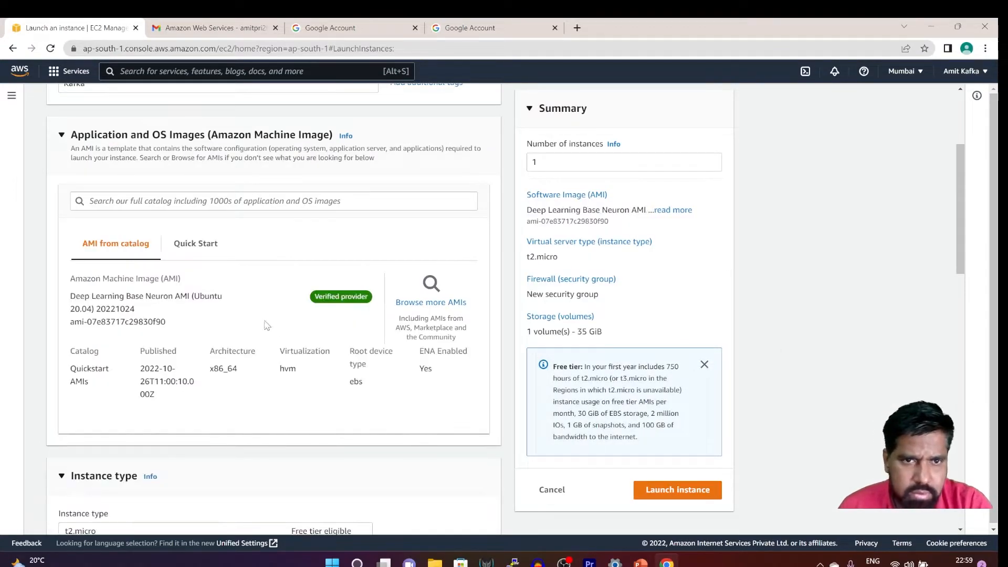
# Review the chosen AMI's details, browse the available instance types and choose the free-tier eligible t2.micro
pyautogui.scroll(-2, 140, 340)
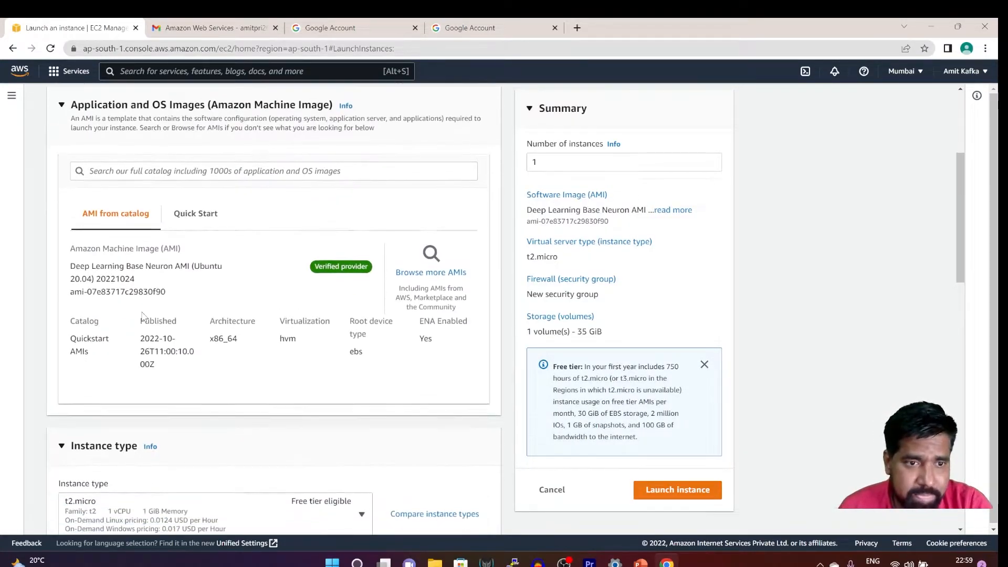
pyautogui.scroll(3, 158, 197)
pyautogui.scroll(2, 200, 221)
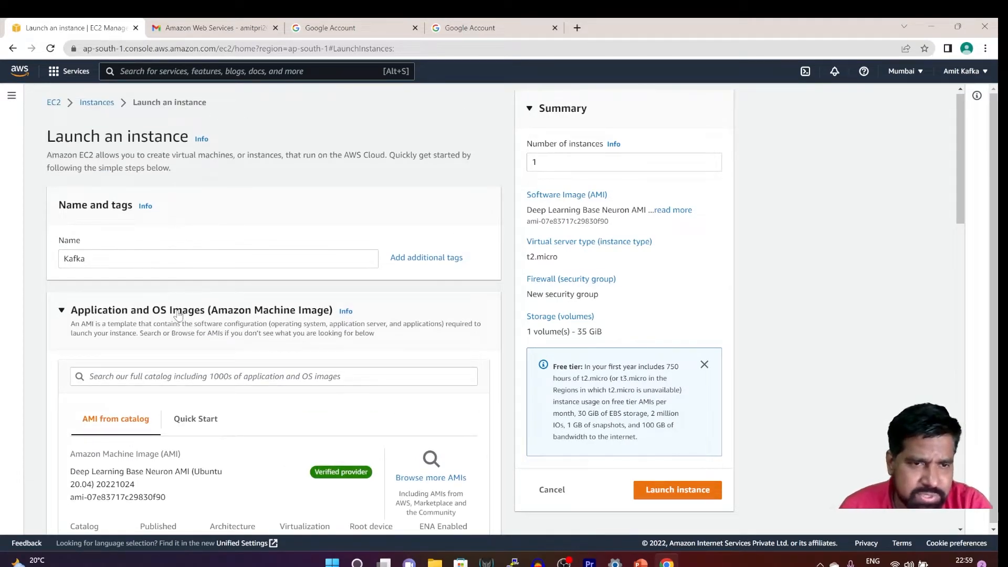
pyautogui.scroll(-4, 179, 315)
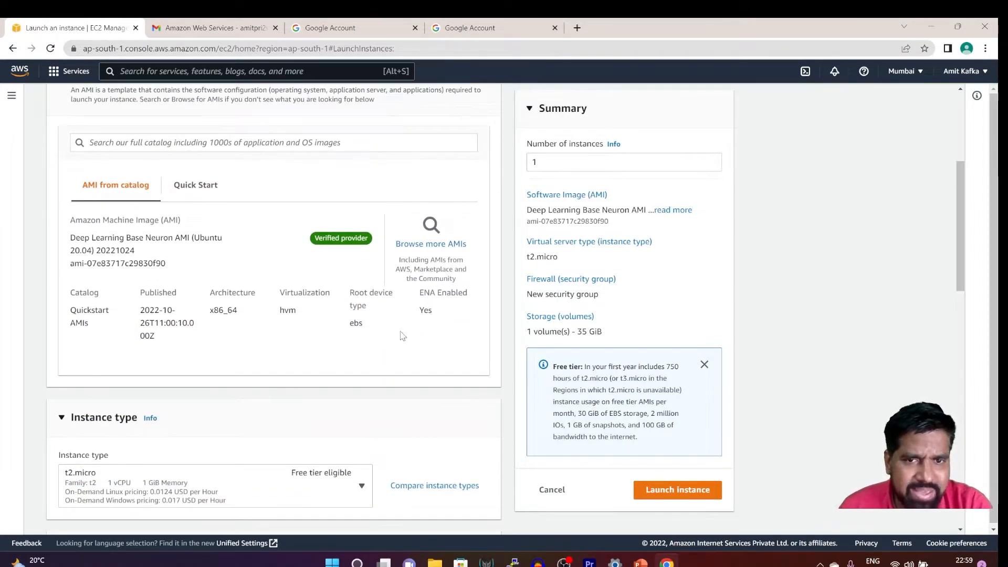
pyautogui.scroll(-2, 252, 286)
pyautogui.scroll(-2, 252, 286)
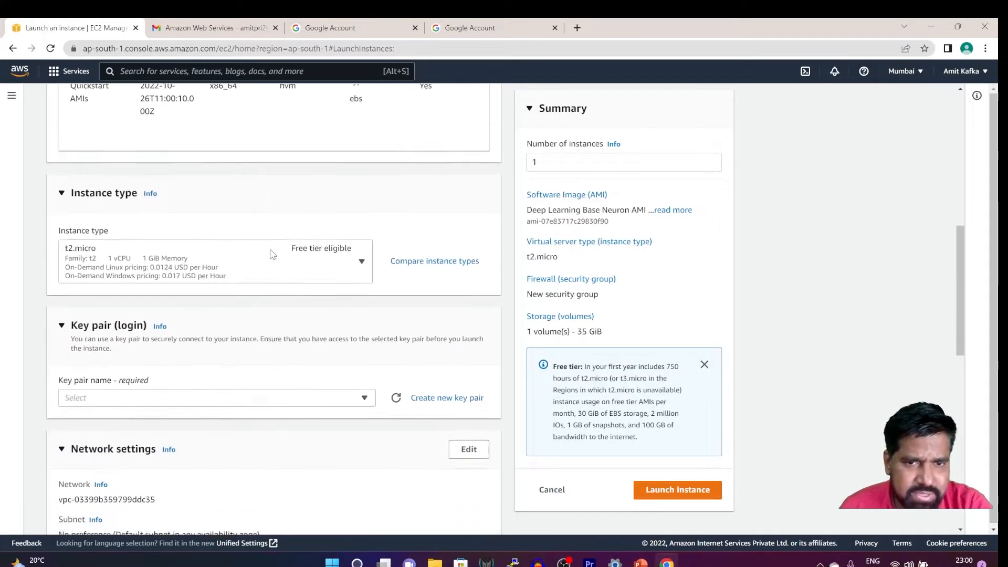
pyautogui.click(363, 256)
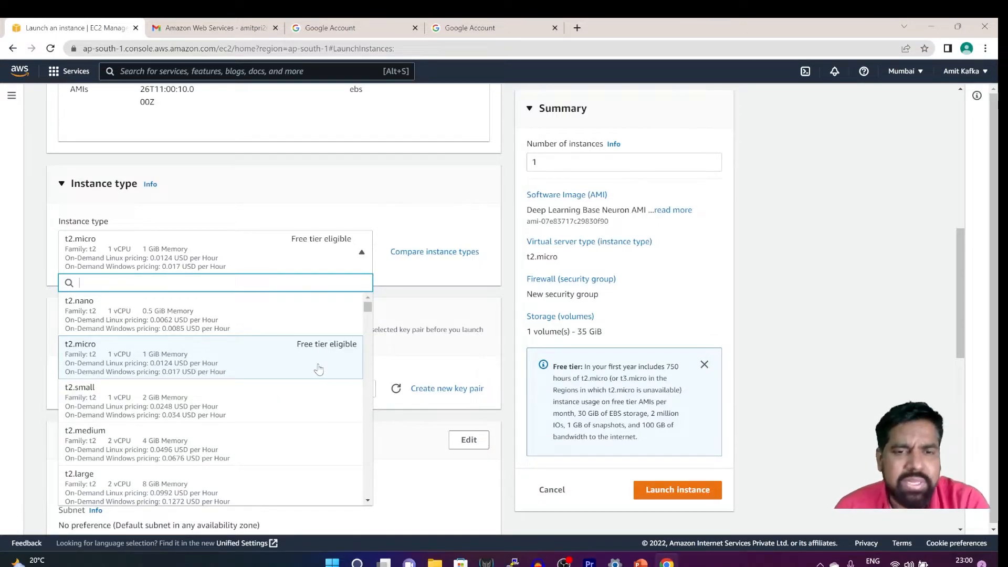
pyautogui.moveTo(371, 309); pyautogui.dragTo(373, 337)
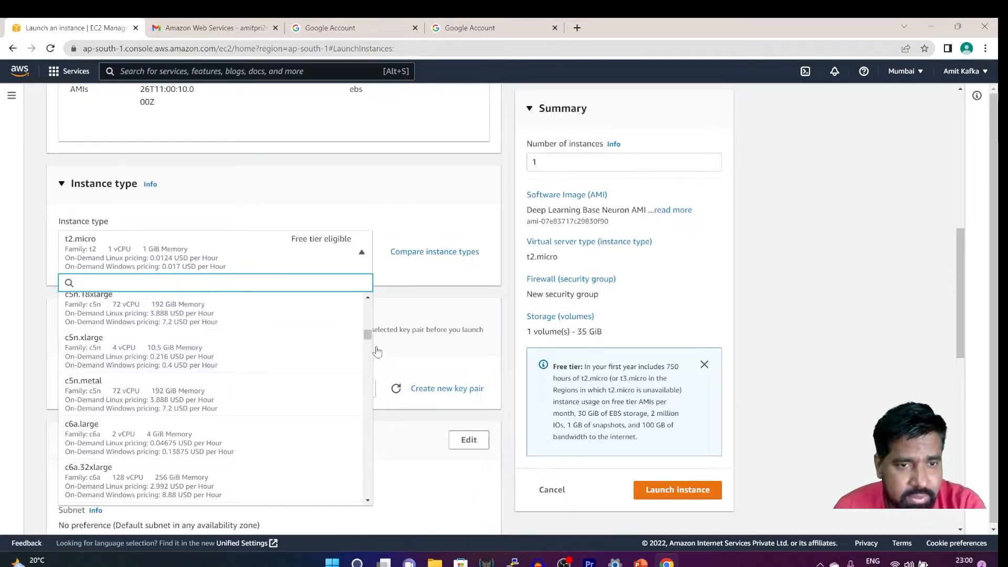
pyautogui.moveTo(368, 337); pyautogui.dragTo(369, 360)
pyautogui.scroll(15, 362, 357)
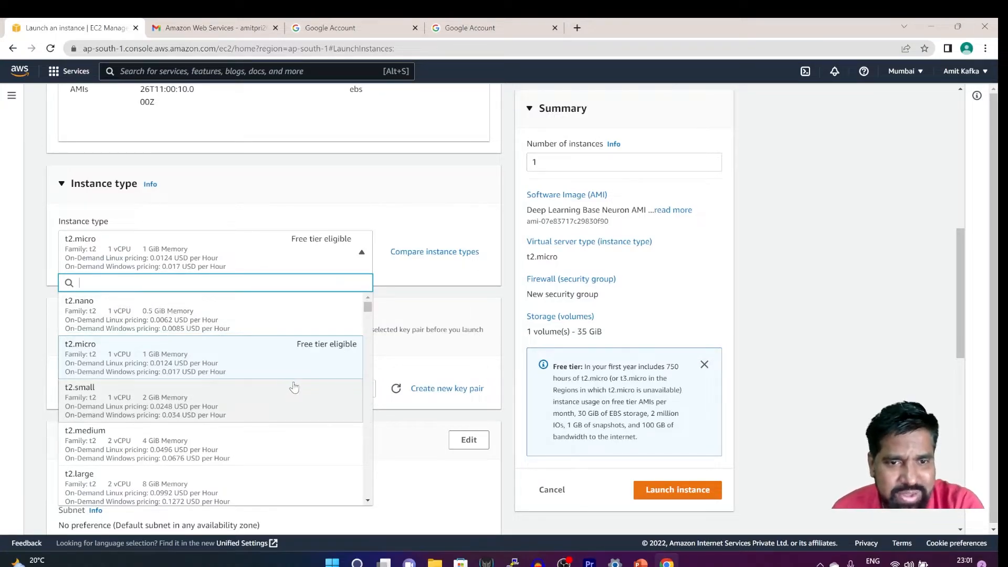
pyautogui.click(239, 375)
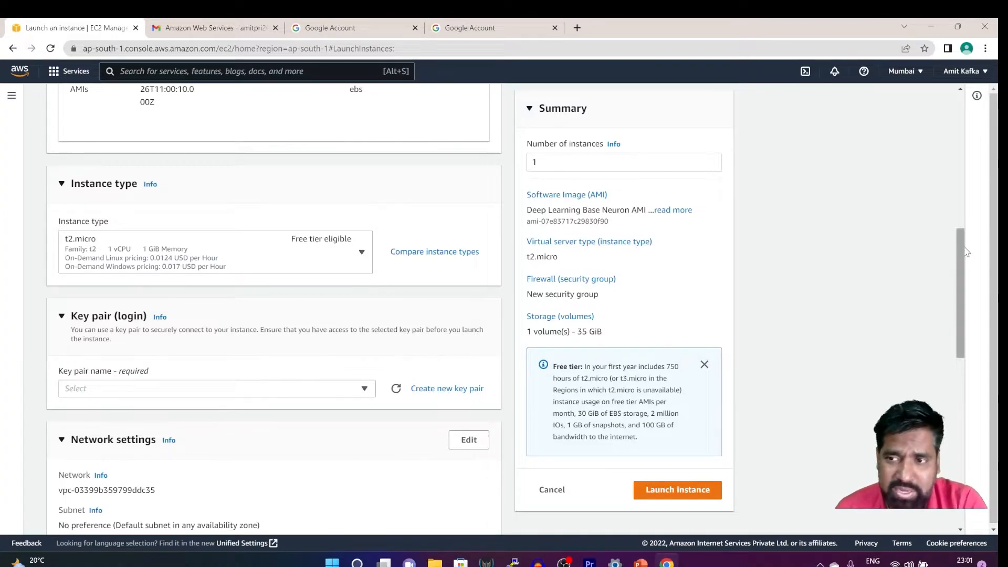
# Create a new RSA key pair named kafka with the private key in .ppk format for PuTTY
pyautogui.scroll(-1, 958, 258)
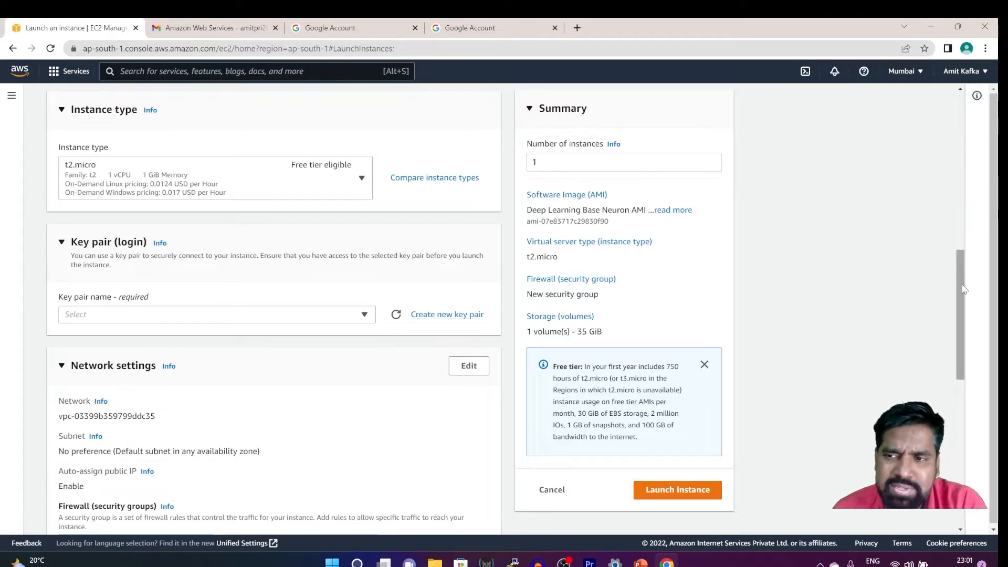
pyautogui.moveTo(962, 285); pyautogui.dragTo(961, 290)
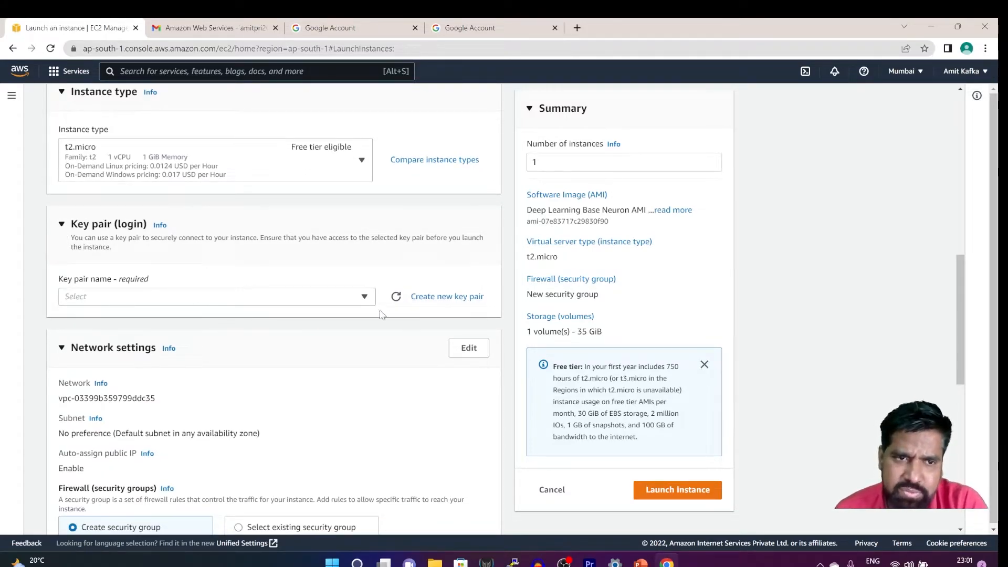
pyautogui.click(444, 296)
pyautogui.click(399, 278)
pyautogui.write('kafka')
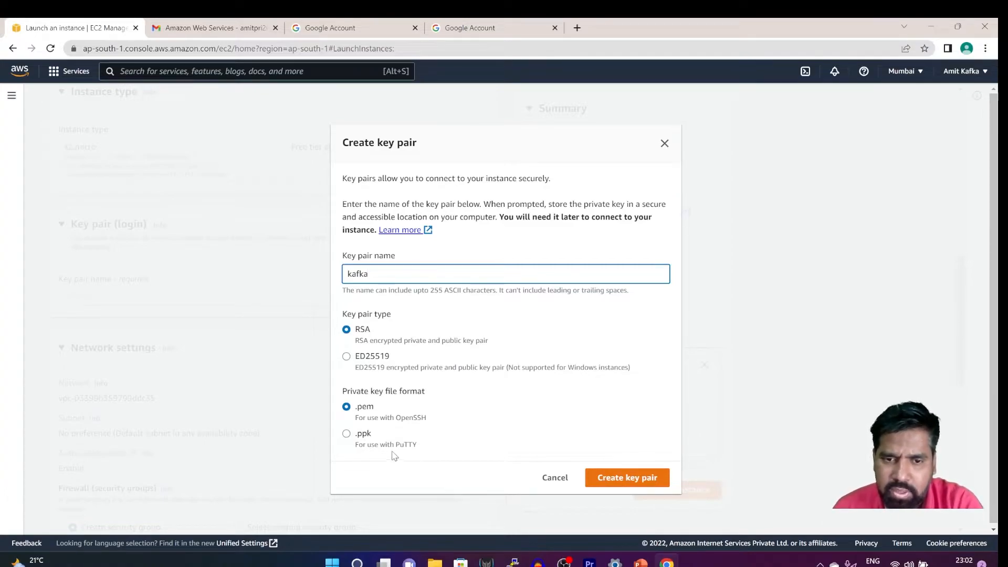
pyautogui.click(347, 435)
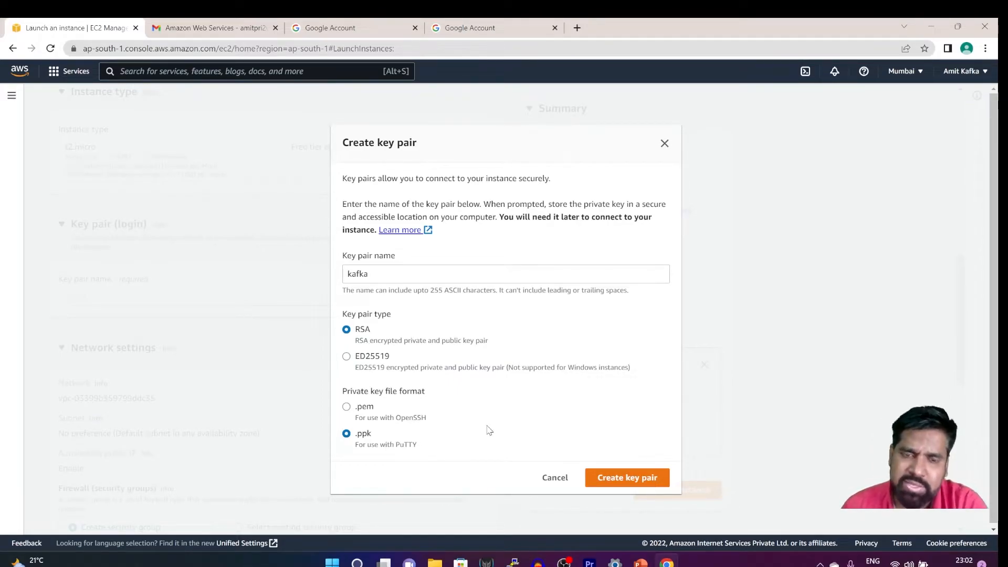
pyautogui.click(633, 479)
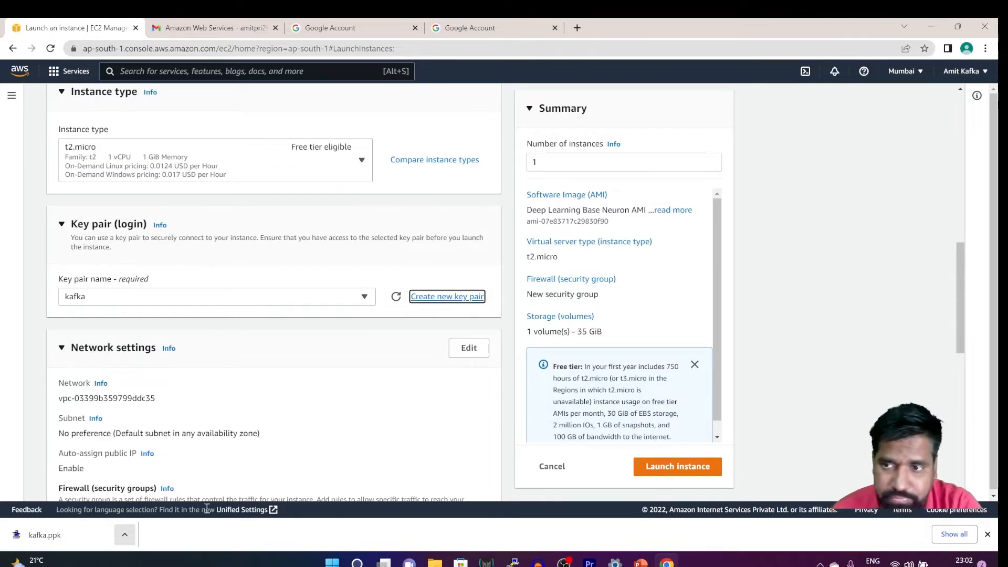
# In the network settings, allow SSH traffic to the new security group from Anywhere (0.0.0.0/0)
pyautogui.moveTo(960, 285); pyautogui.dragTo(950, 332)
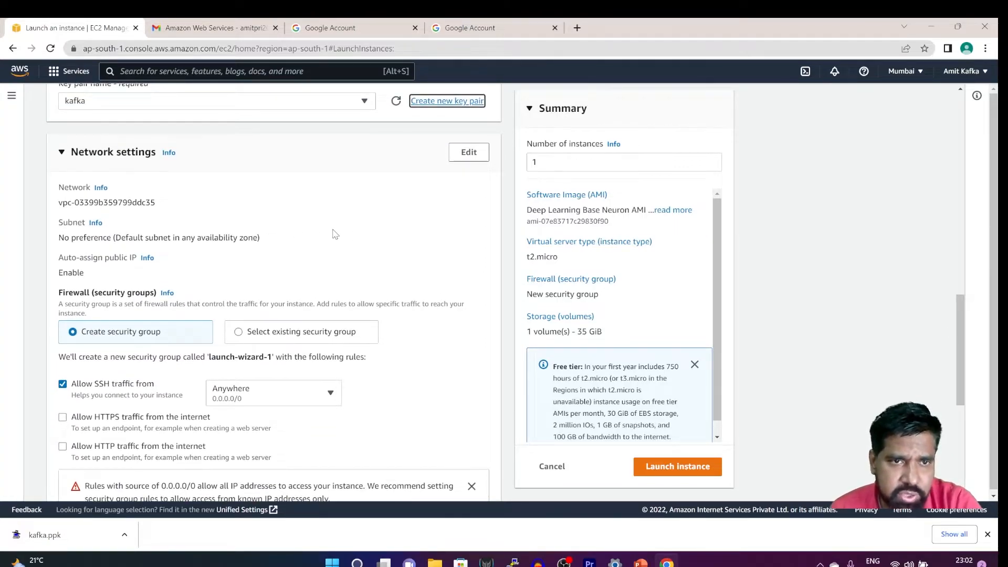
pyautogui.click(564, 563)
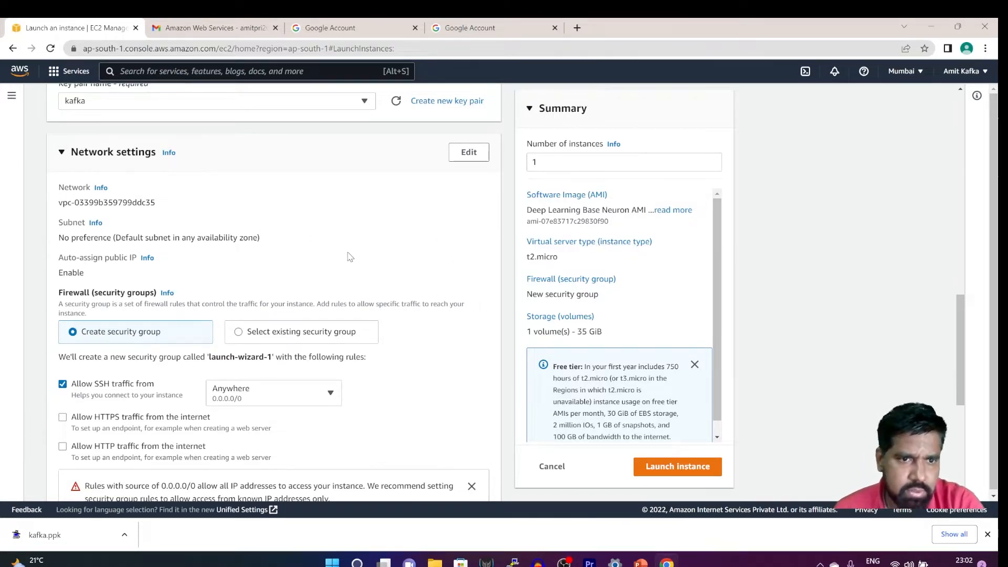
pyautogui.scroll(-2, 966, 329)
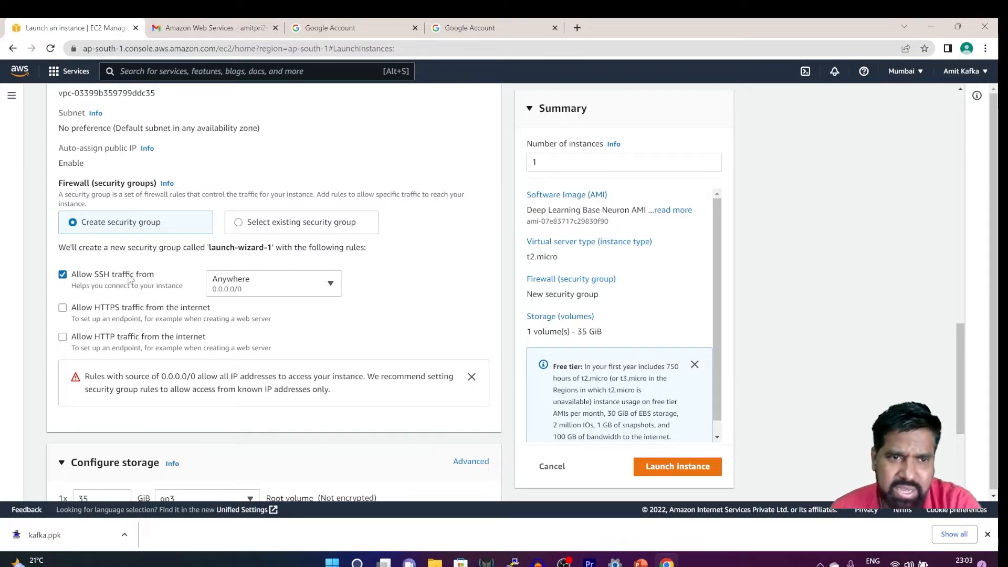
pyautogui.click(332, 283)
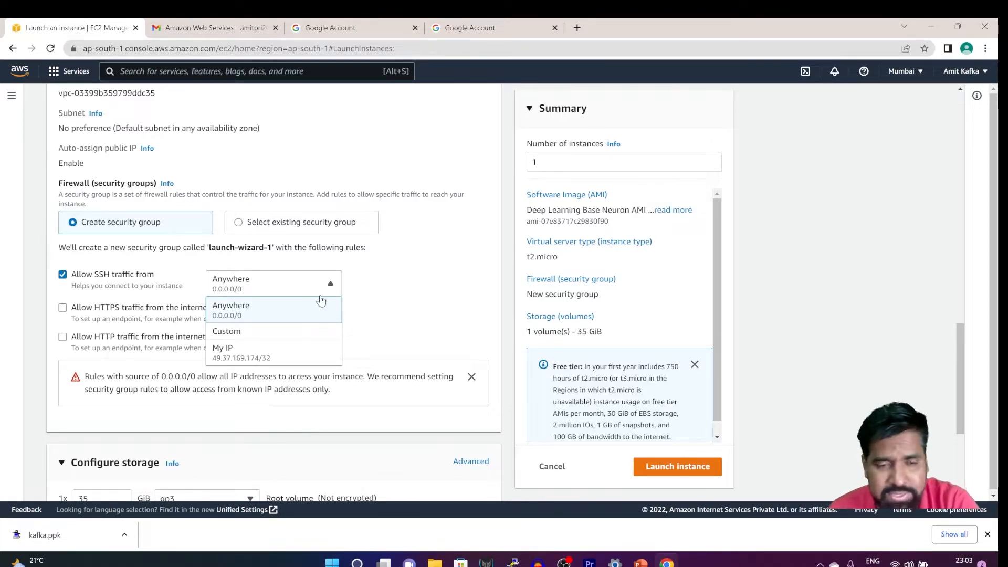
pyautogui.click(269, 316)
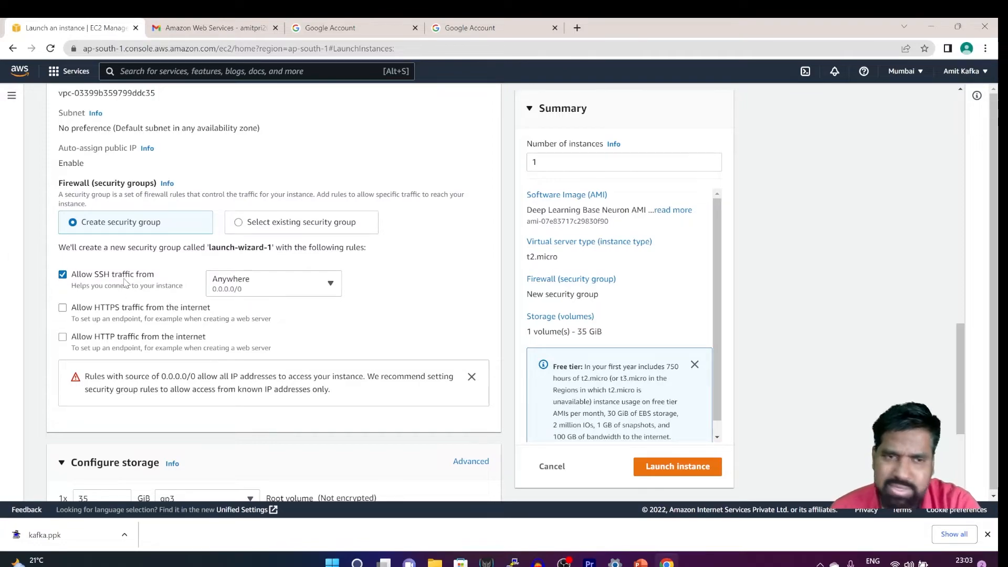
# Review the root volume's storage types, keep gp3 and set the volume size to 100 GiB
pyautogui.moveTo(966, 380); pyautogui.dragTo(955, 431)
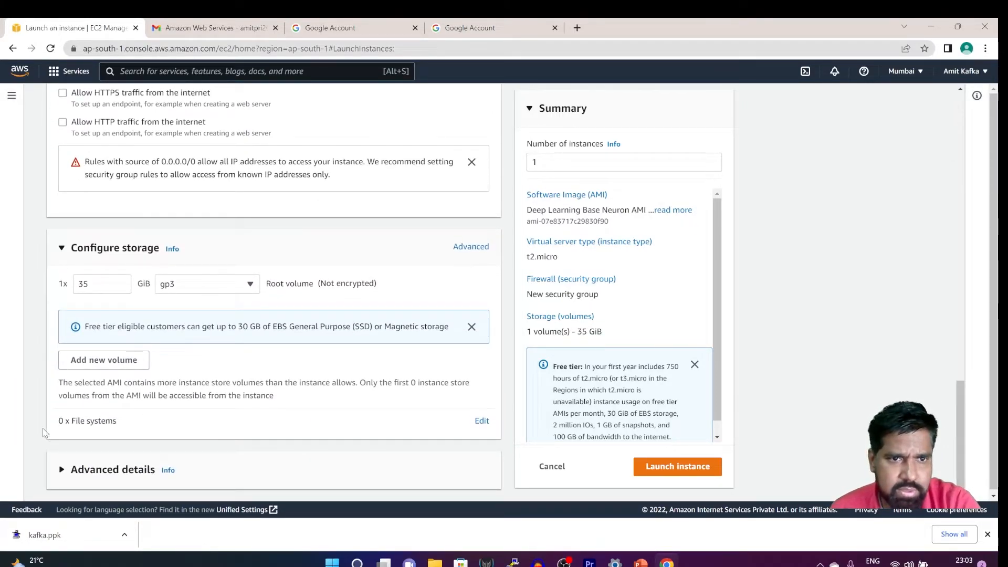
pyautogui.click(88, 283)
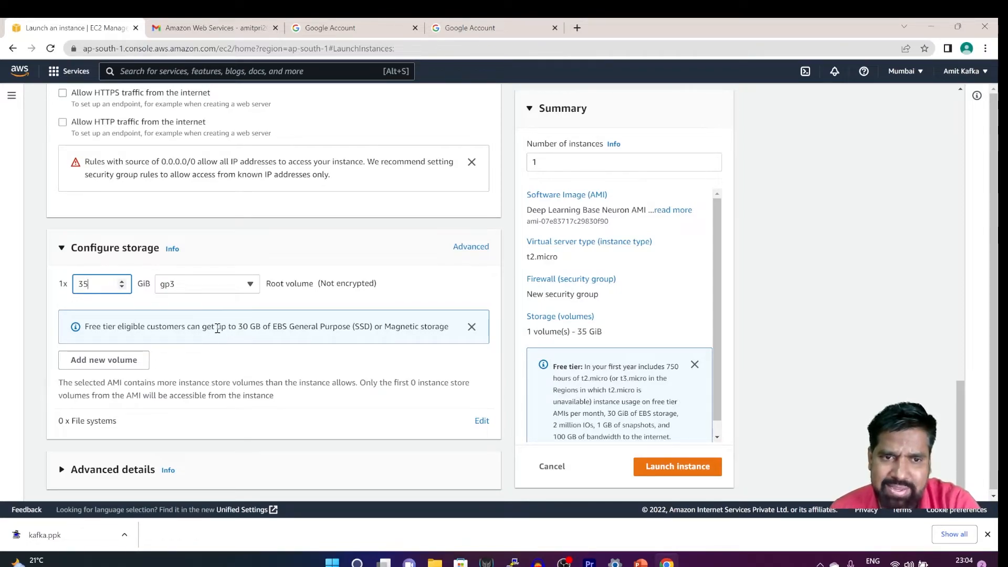
pyautogui.moveTo(239, 326); pyautogui.dragTo(407, 327)
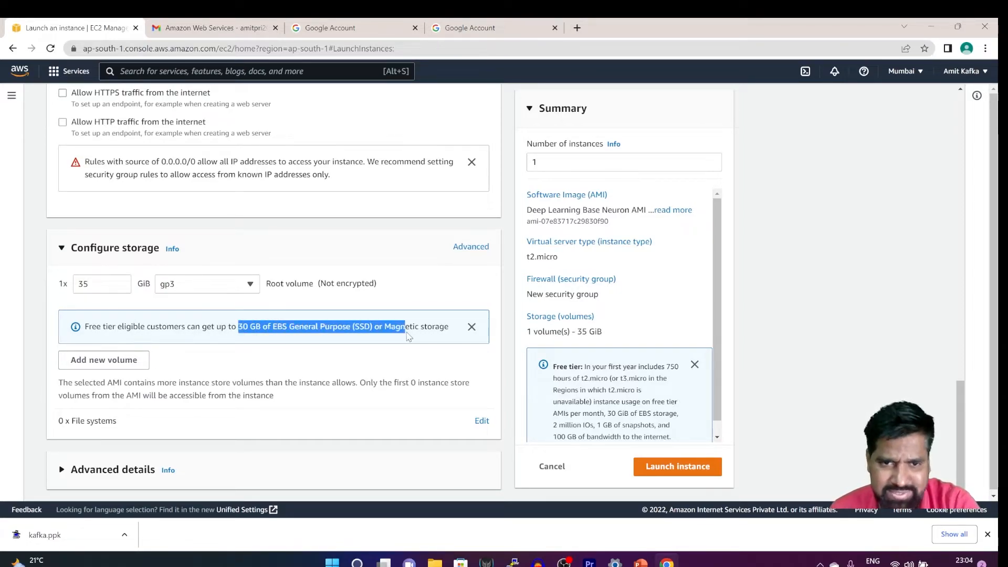
pyautogui.click(401, 351)
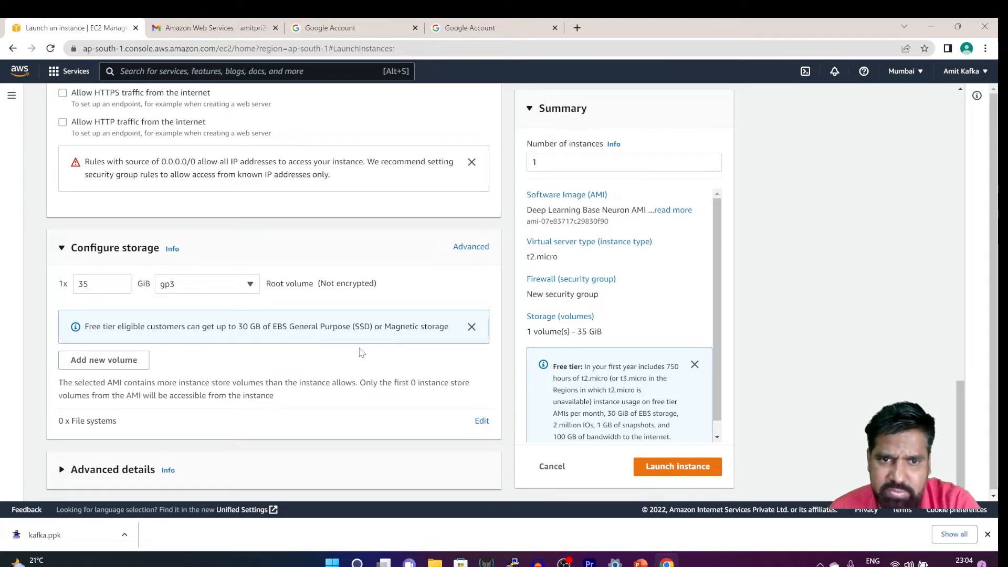
pyautogui.click(249, 286)
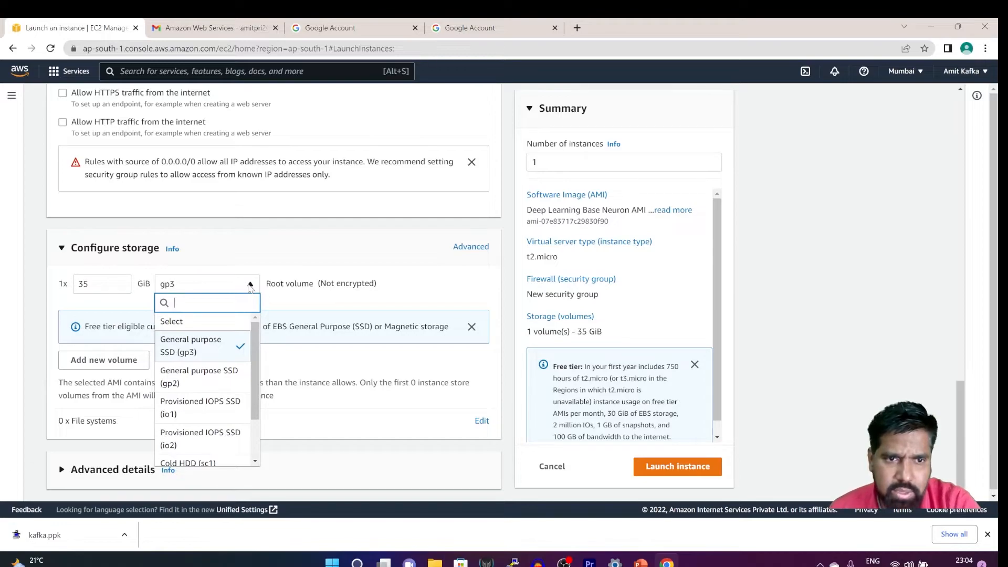
pyautogui.click(250, 286)
pyautogui.click(92, 287)
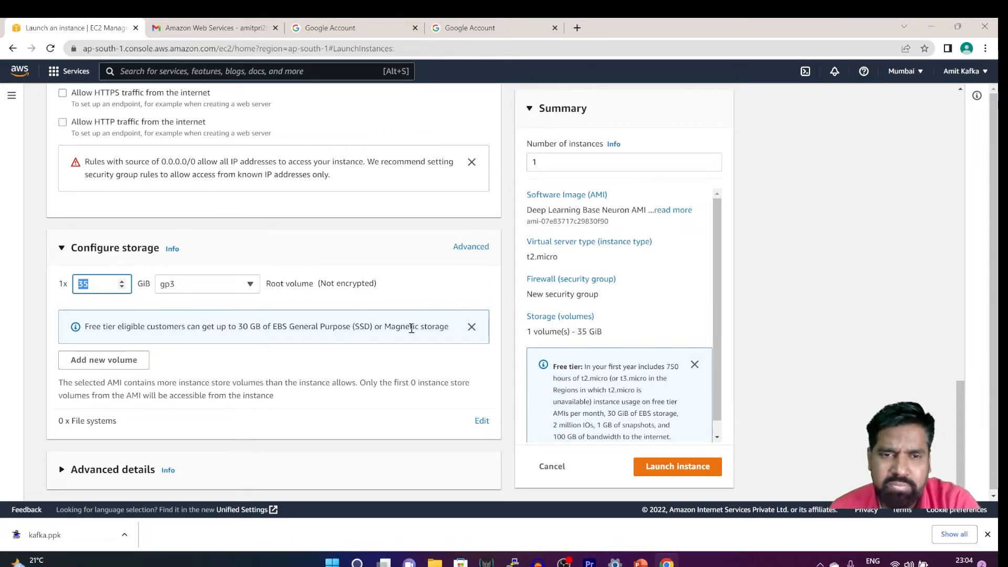
pyautogui.write('100')
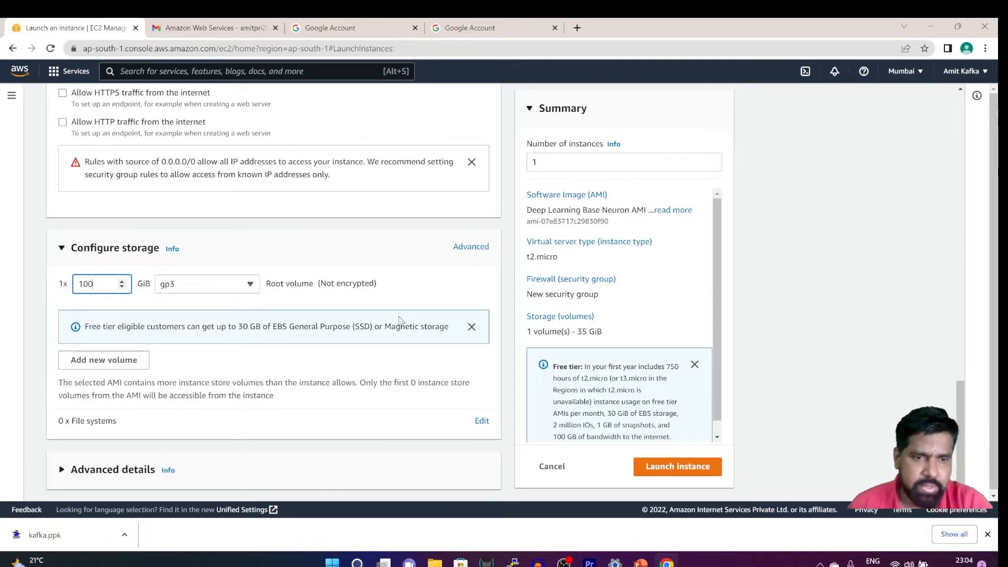
# Expand the advanced details of the instance and examine the Request Spot Instances purchasing option
pyautogui.click(117, 469)
pyautogui.scroll(-3, 309, 413)
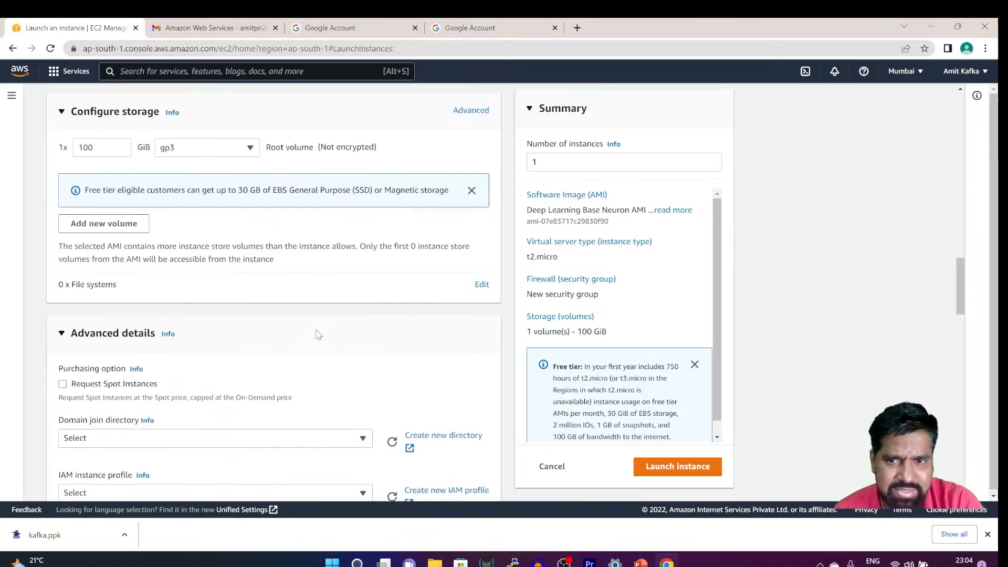
pyautogui.scroll(3, 331, 310)
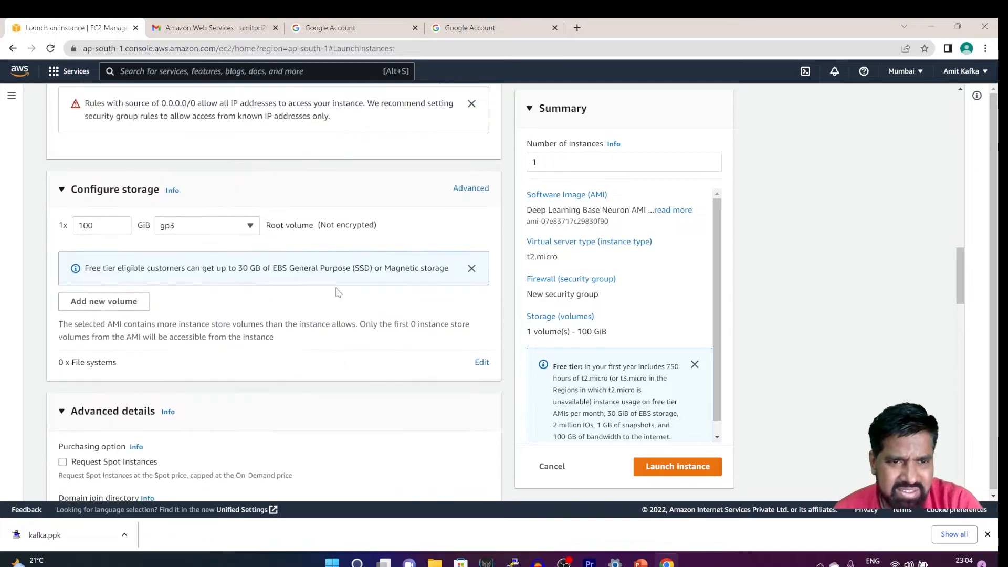
pyautogui.scroll(-2, 302, 270)
pyautogui.scroll(-2, 73, 315)
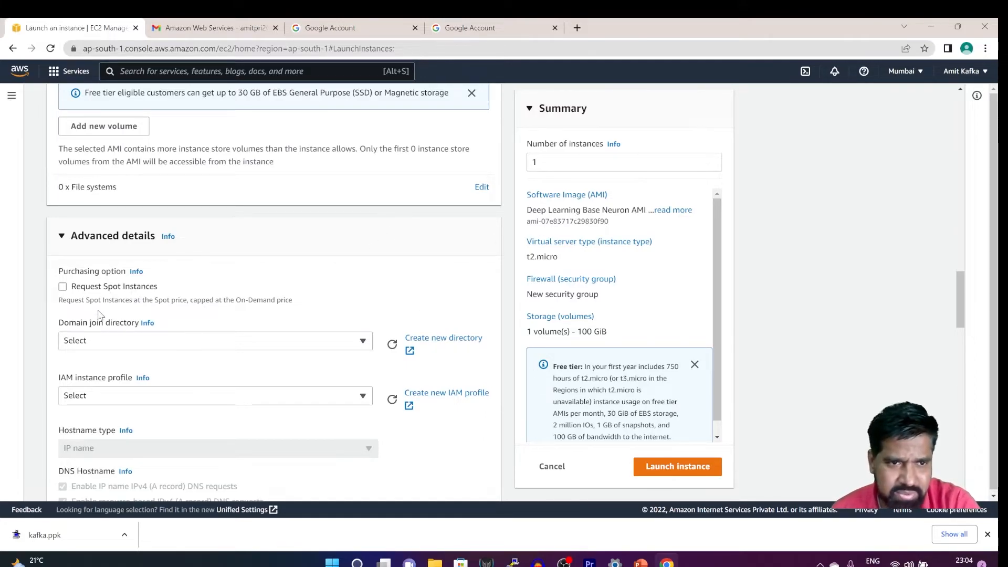
pyautogui.moveTo(175, 289); pyautogui.dragTo(70, 292)
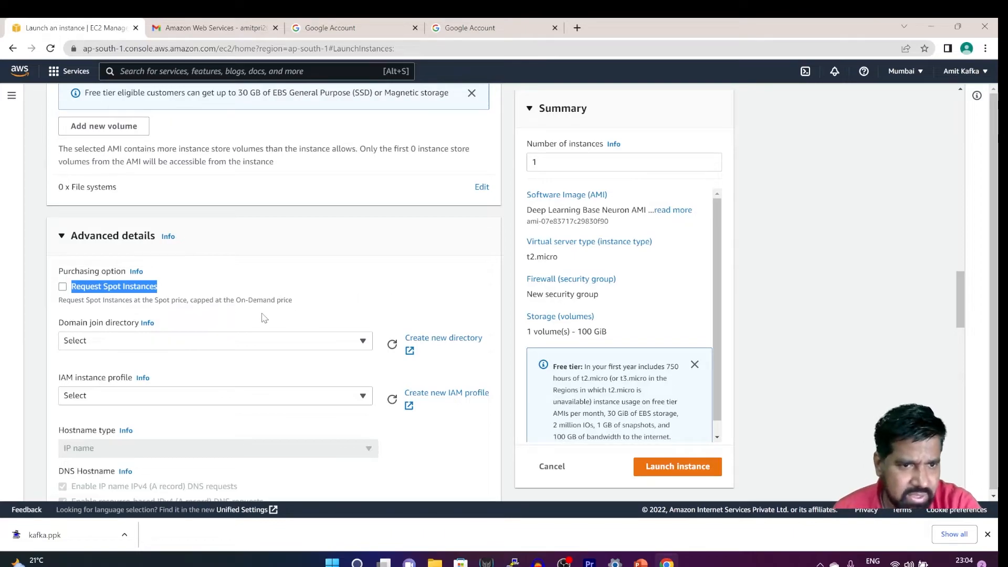
pyautogui.scroll(-2, 262, 316)
pyautogui.scroll(3, 221, 265)
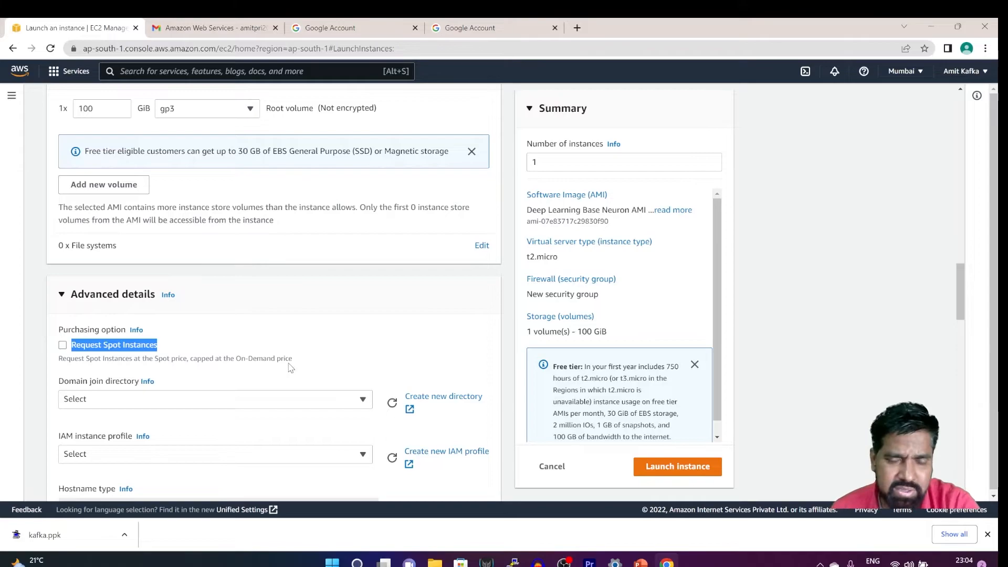
pyautogui.moveTo(291, 359); pyautogui.dragTo(61, 358)
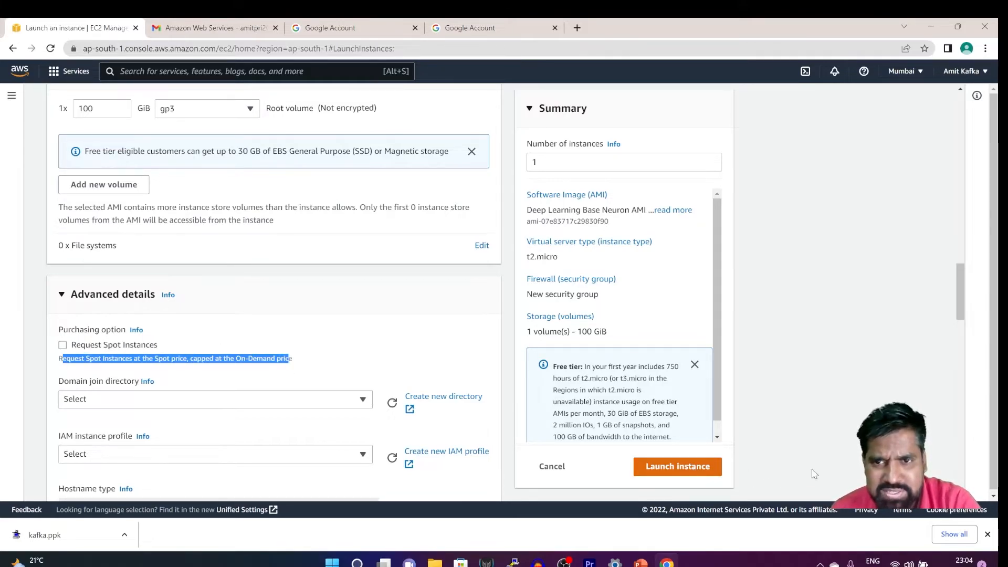
# Launch the Kafka instance, and view all instances with the list refreshed to check its state
pyautogui.click(678, 466)
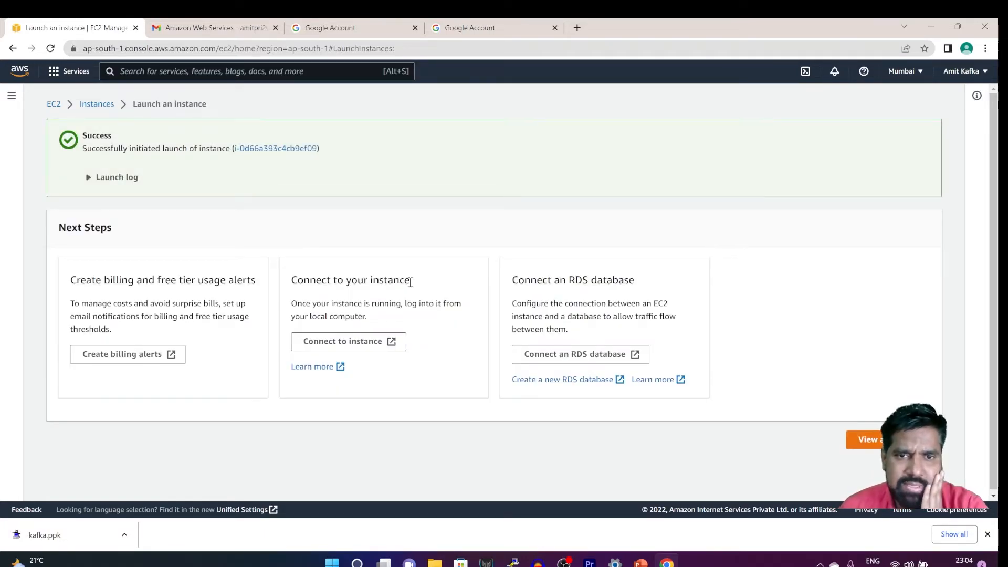
pyautogui.click(864, 440)
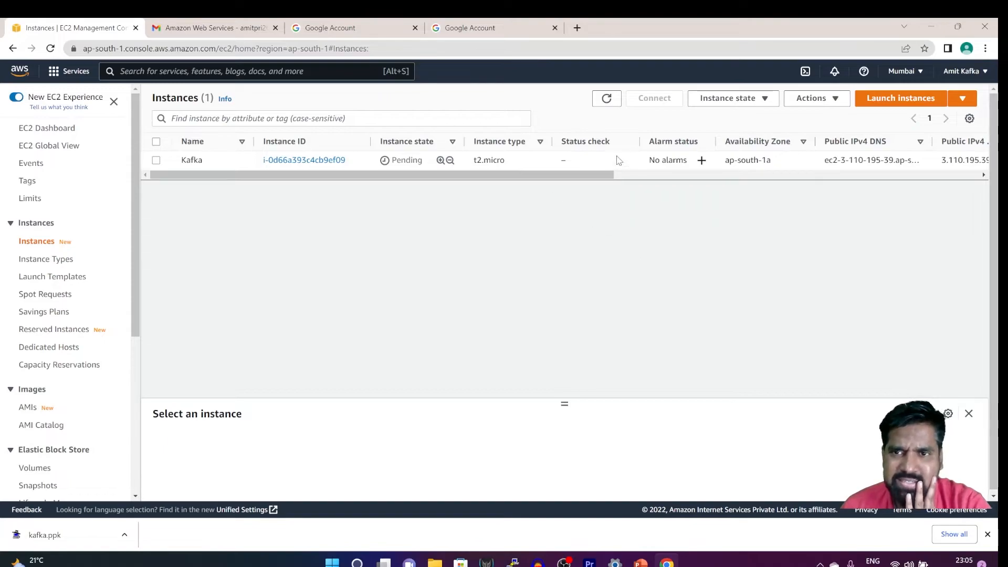
pyautogui.click(608, 105)
pyautogui.click(607, 105)
pyautogui.click(607, 105)
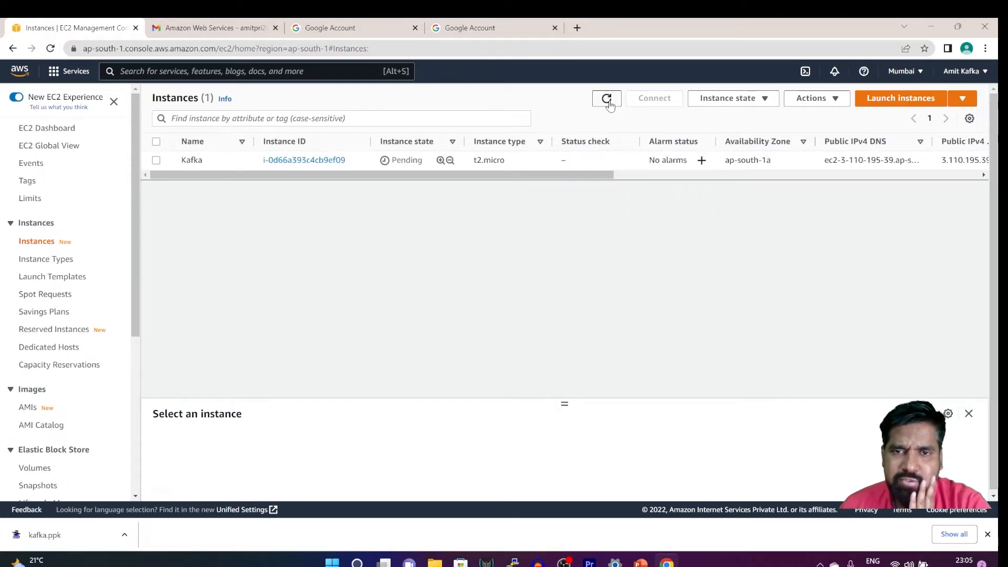
pyautogui.click(606, 100)
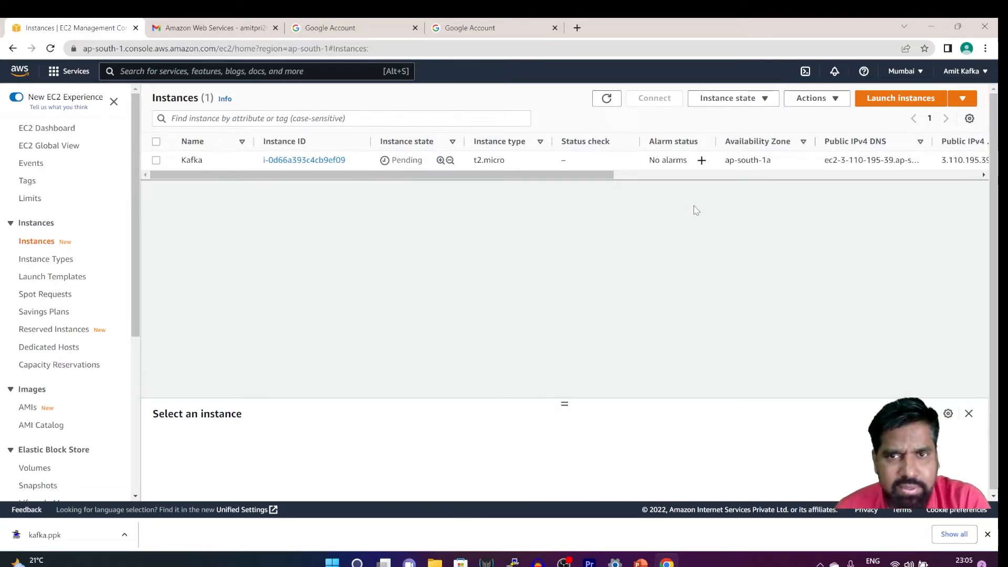
# Open the summary of the Kafka instance and examine its public and private IPv4 addresses
pyautogui.moveTo(605, 176)
pyautogui.mouseDown()
pyautogui.moveTo(894, 188)
pyautogui.moveTo(604, 178)
pyautogui.mouseUp()
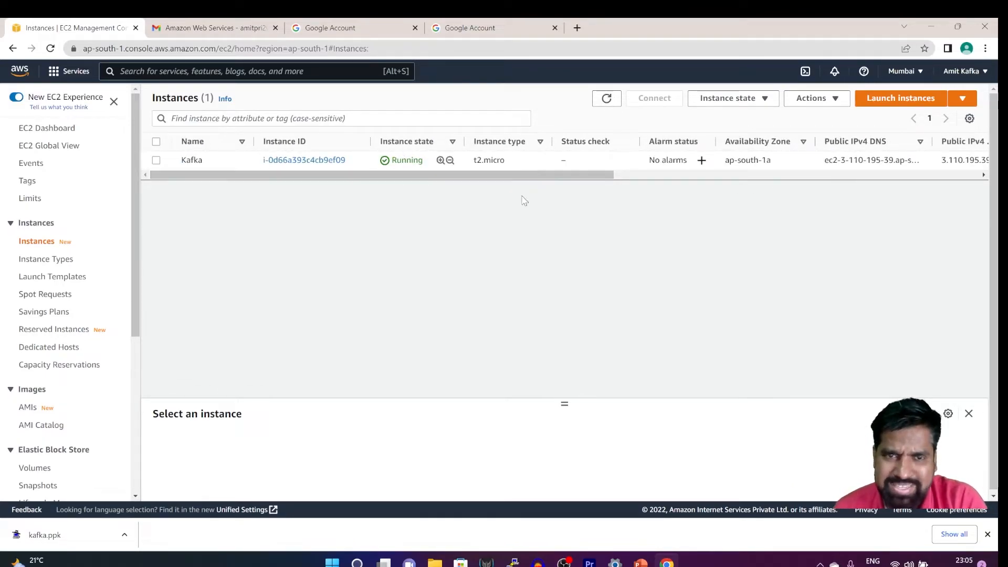
pyautogui.click(330, 159)
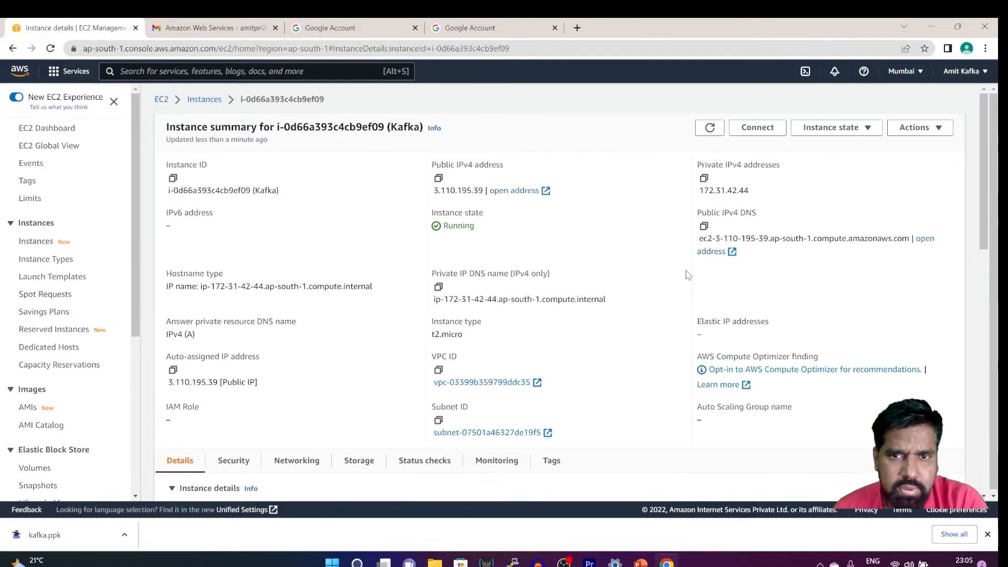
pyautogui.moveTo(980, 174); pyautogui.dragTo(408, 351)
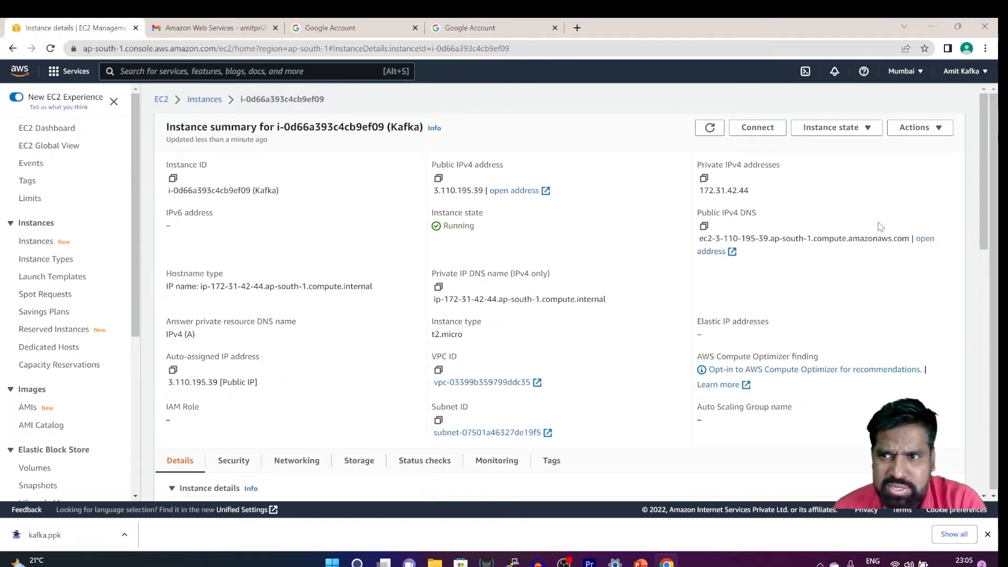
pyautogui.scroll(-2, 698, 221)
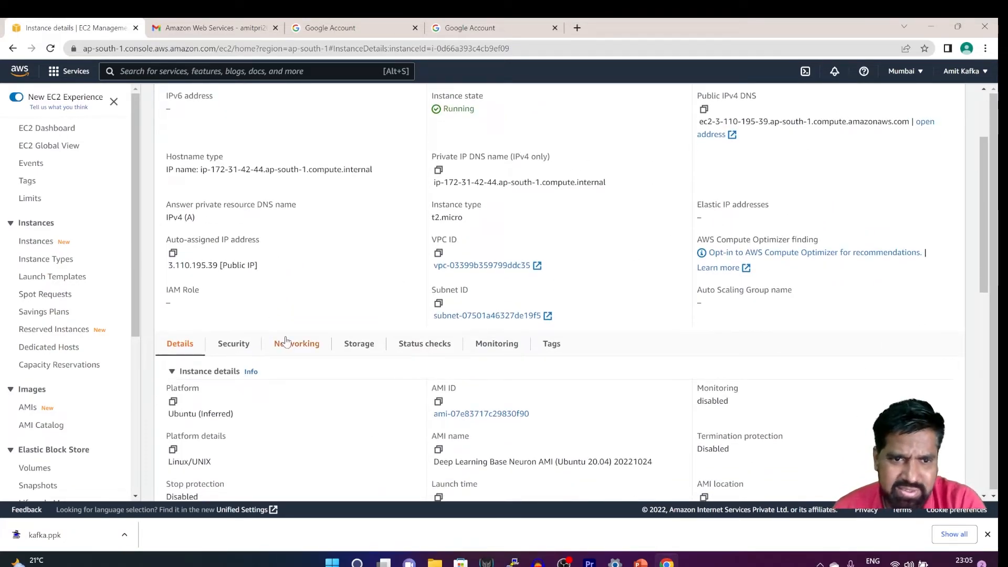
pyautogui.scroll(2, 428, 317)
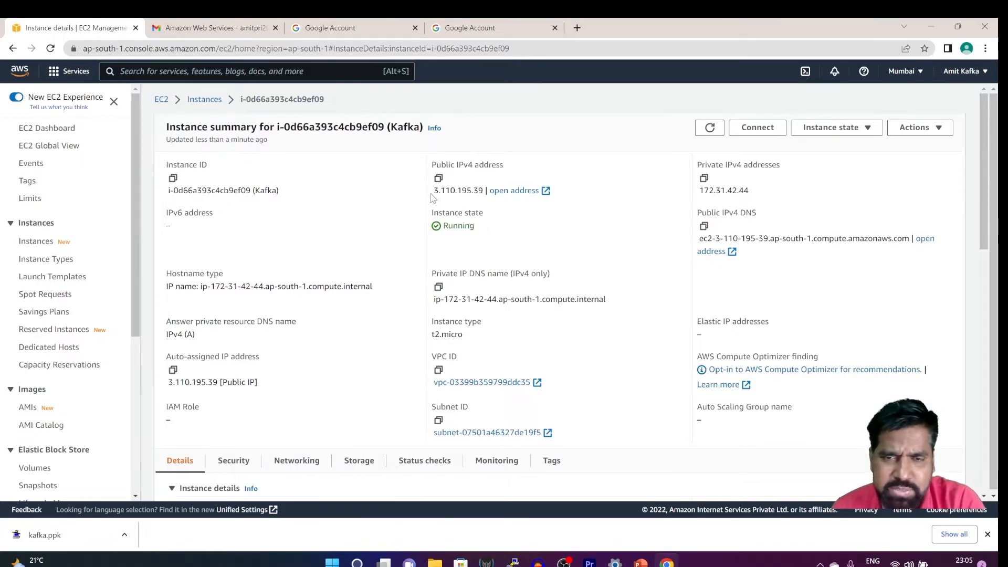
pyautogui.moveTo(483, 191); pyautogui.dragTo(431, 195)
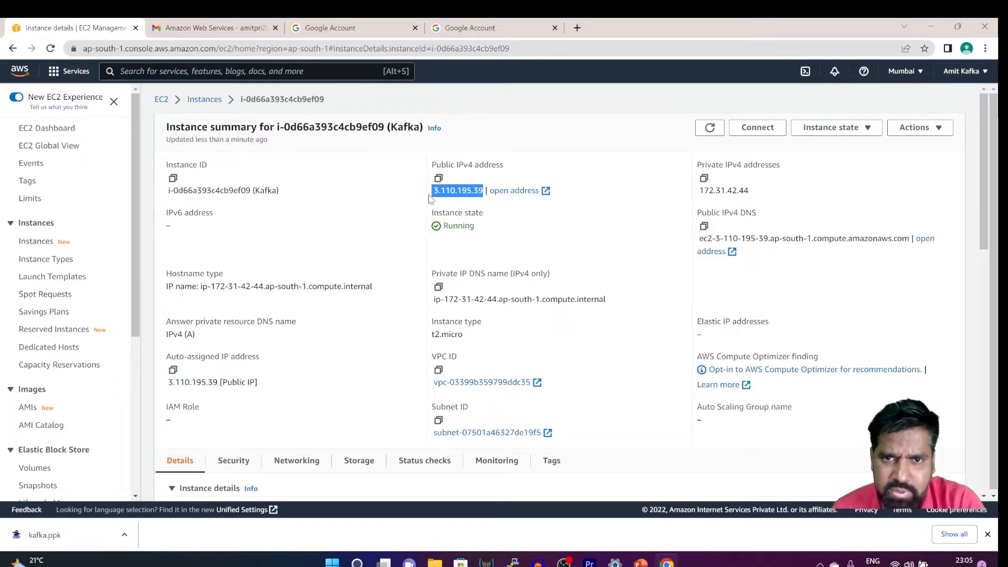
pyautogui.click(476, 188)
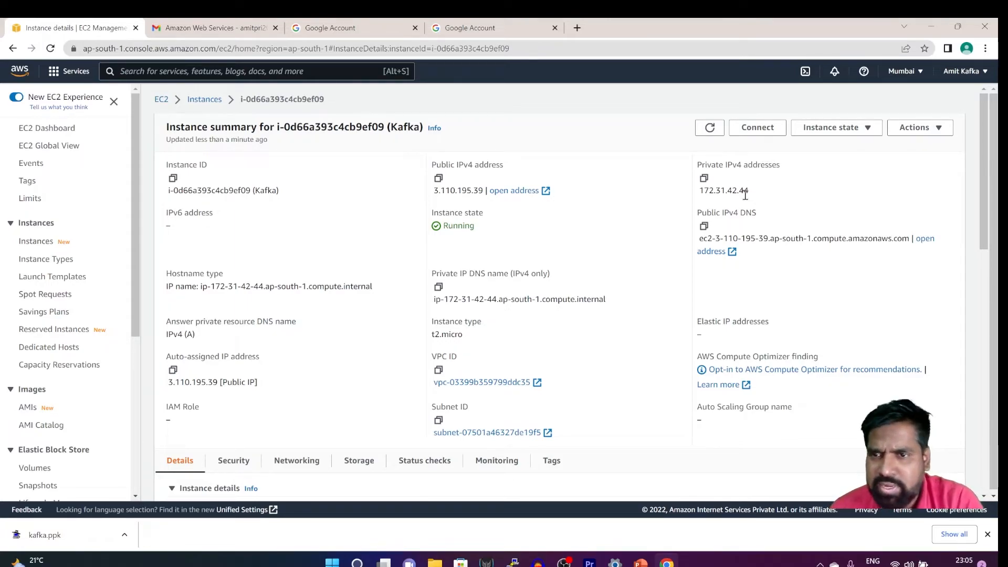
pyautogui.moveTo(755, 197); pyautogui.dragTo(698, 193)
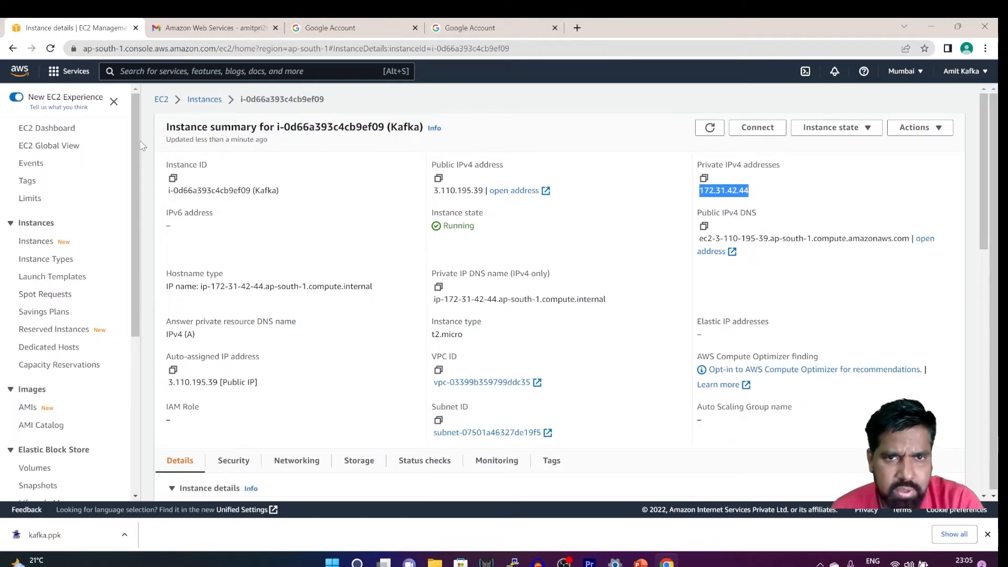
# Switch to the PowerPoint presentation and review the Setup slide's items on the Linux EC2 VM and Docker
pyautogui.click(640, 562)
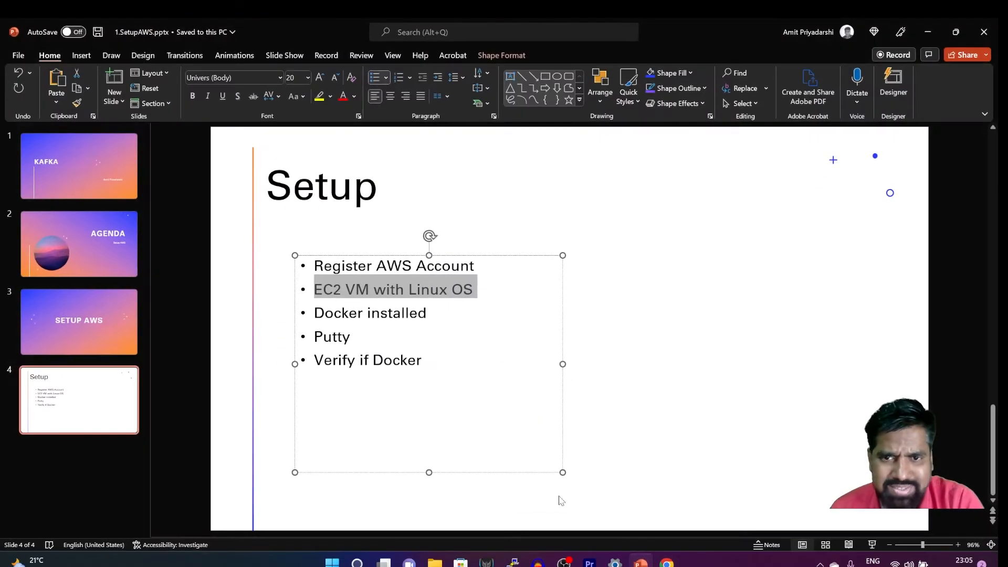
pyautogui.click(397, 292)
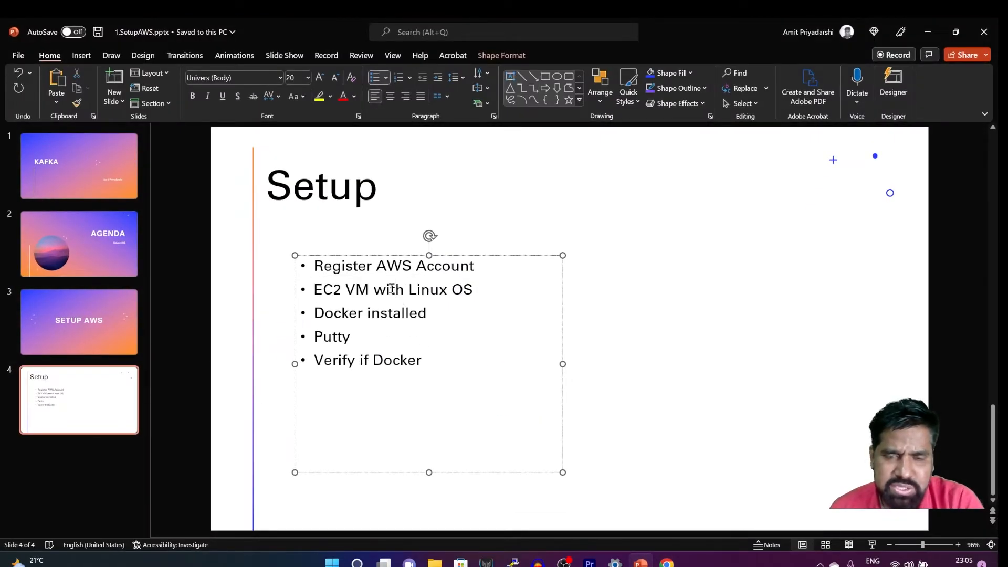
pyautogui.moveTo(476, 292); pyautogui.dragTo(314, 293)
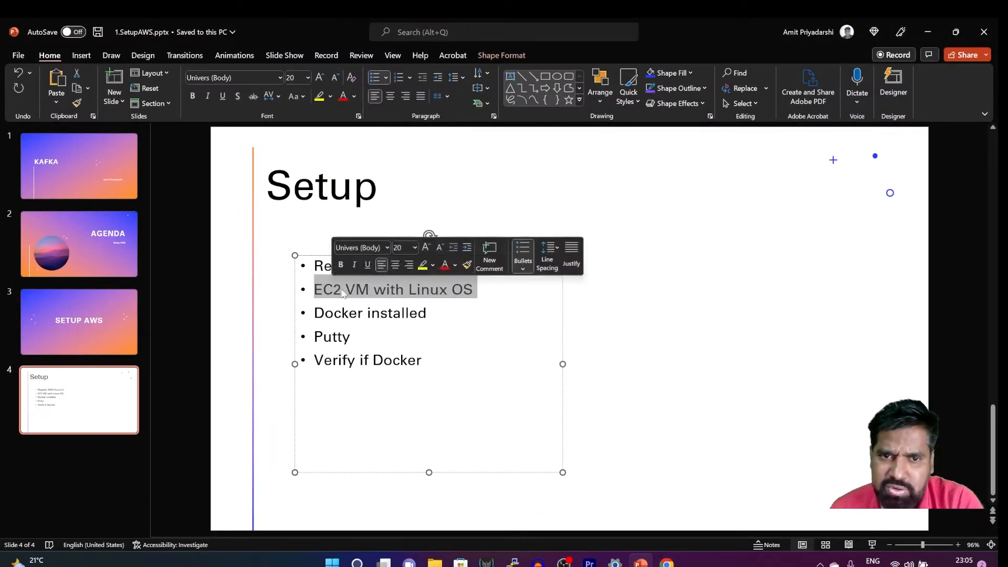
pyautogui.click(434, 313)
pyautogui.moveTo(436, 315); pyautogui.dragTo(314, 266)
pyautogui.click(442, 309)
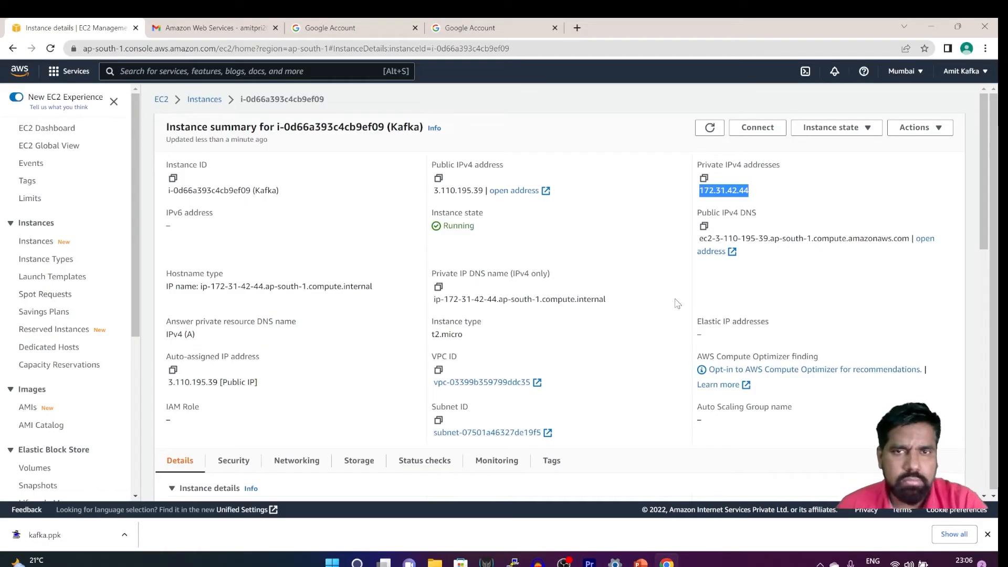
# Search the web for "putty download" in a new browser tab and download putty-64bit-0.77-installer.msi from the PuTTY site
pyautogui.click(577, 28)
pyautogui.write('putty')
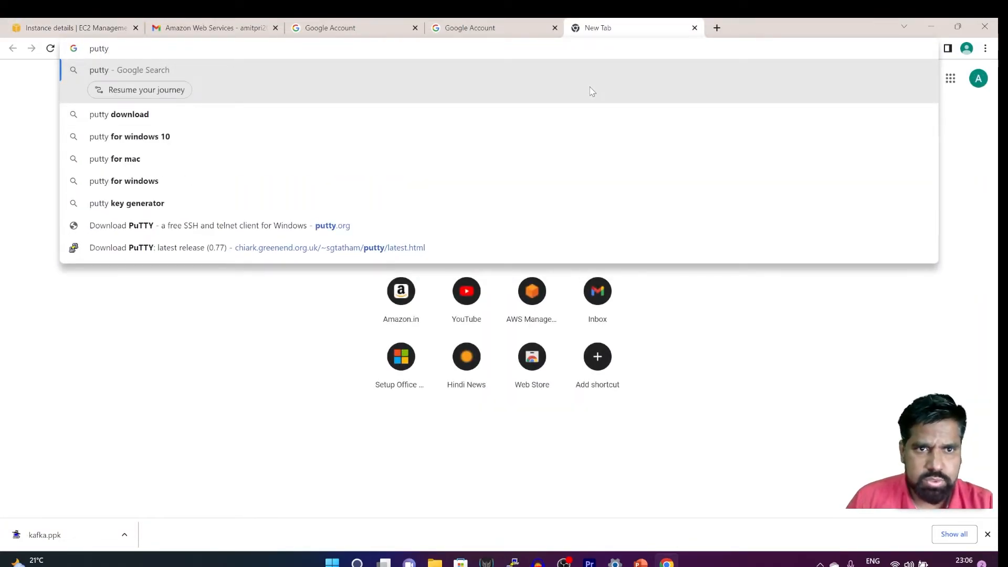
pyautogui.press('Down')
pyautogui.press('Return')
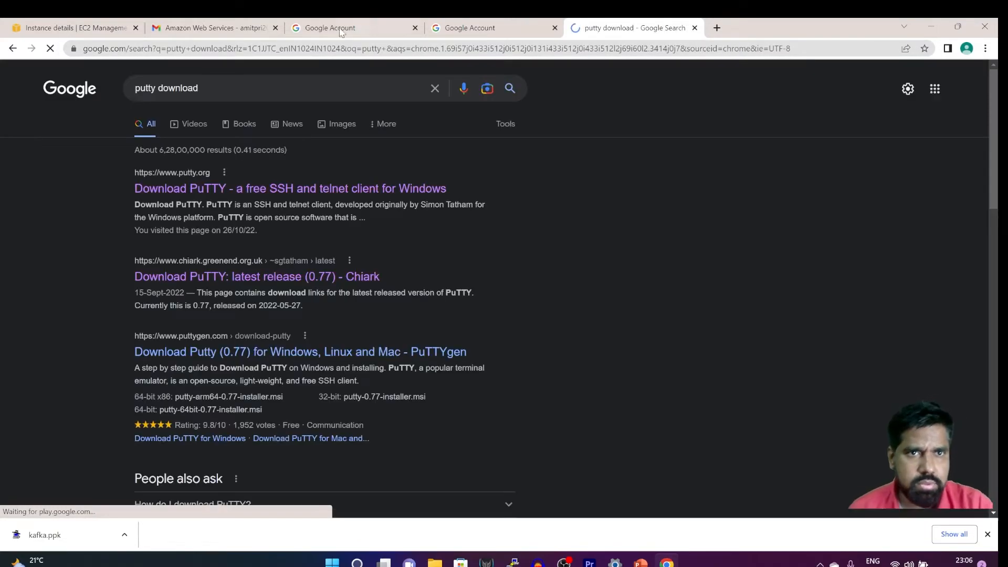
pyautogui.click(302, 191)
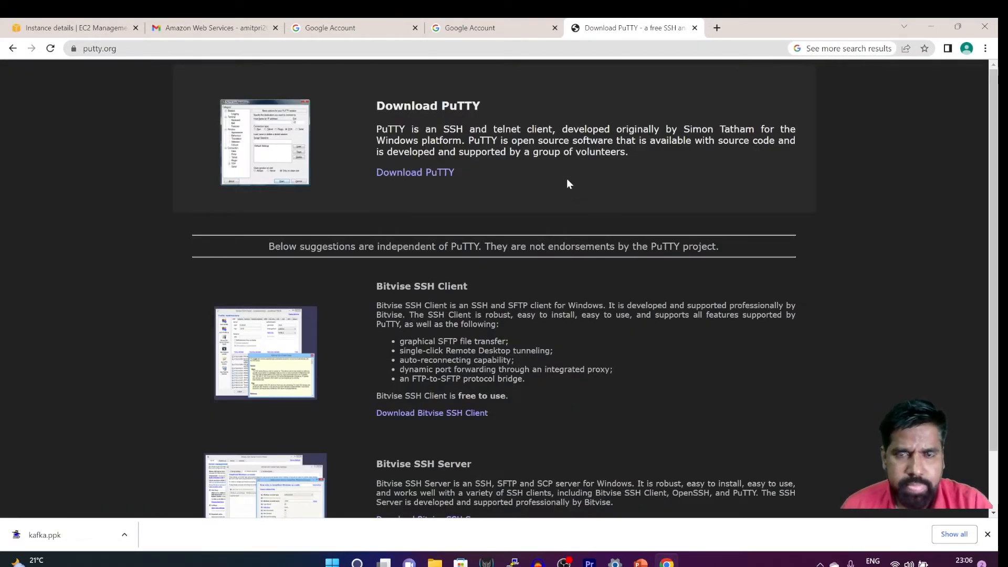
pyautogui.click(408, 174)
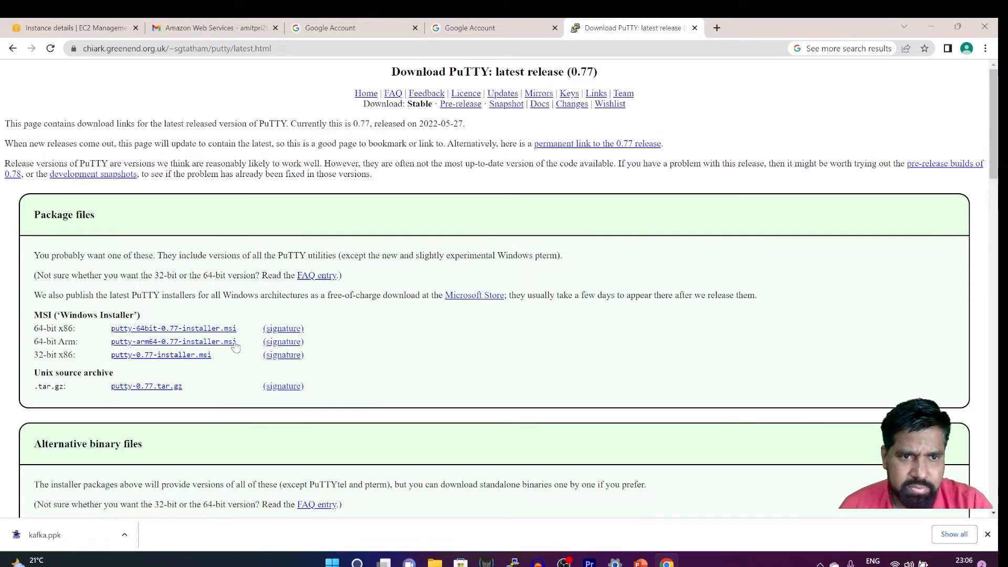
pyautogui.click(185, 330)
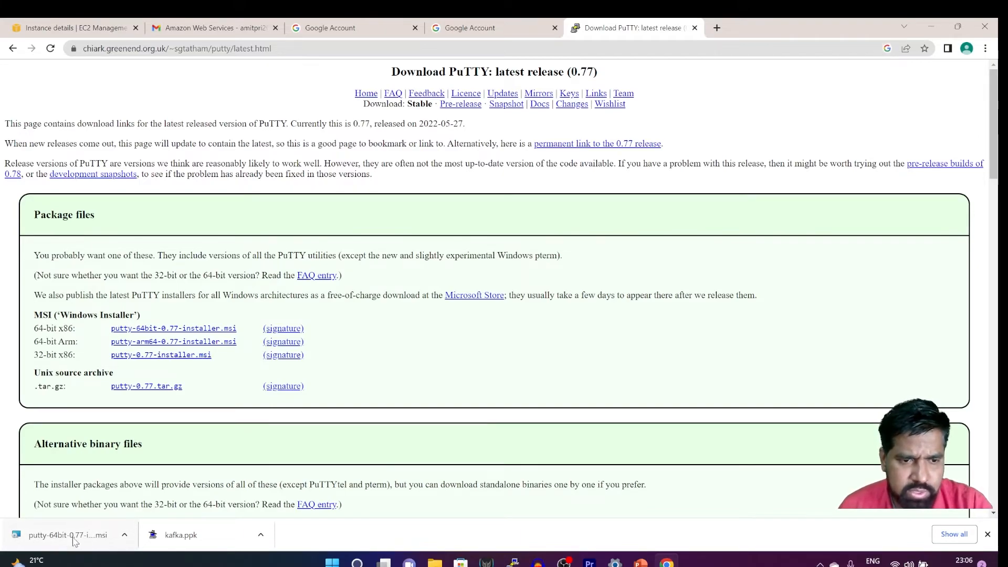
# Run the downloaded PuTTY 0.77 installer, repair the existing installation and finish the wizard
pyautogui.click(77, 543)
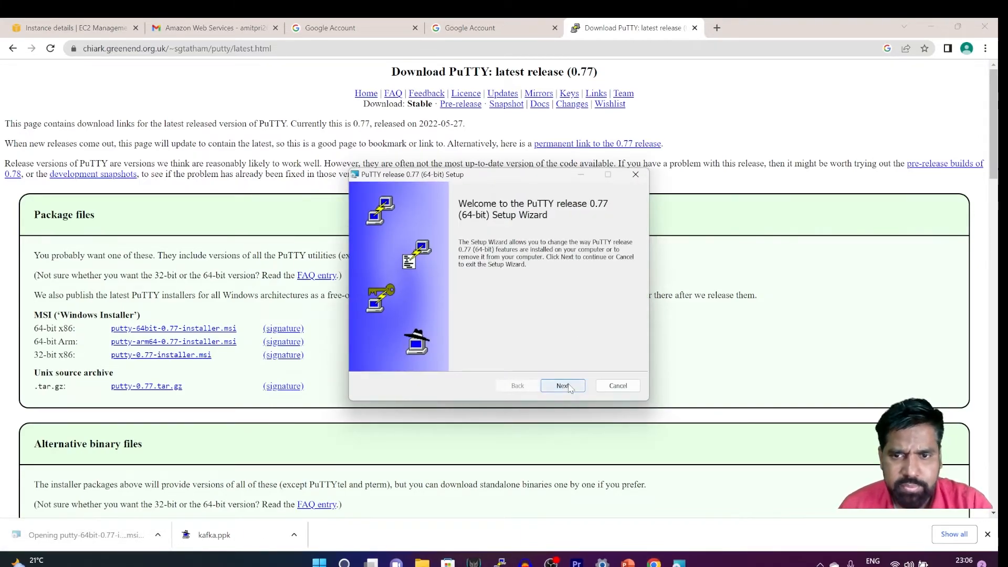
pyautogui.click(563, 386)
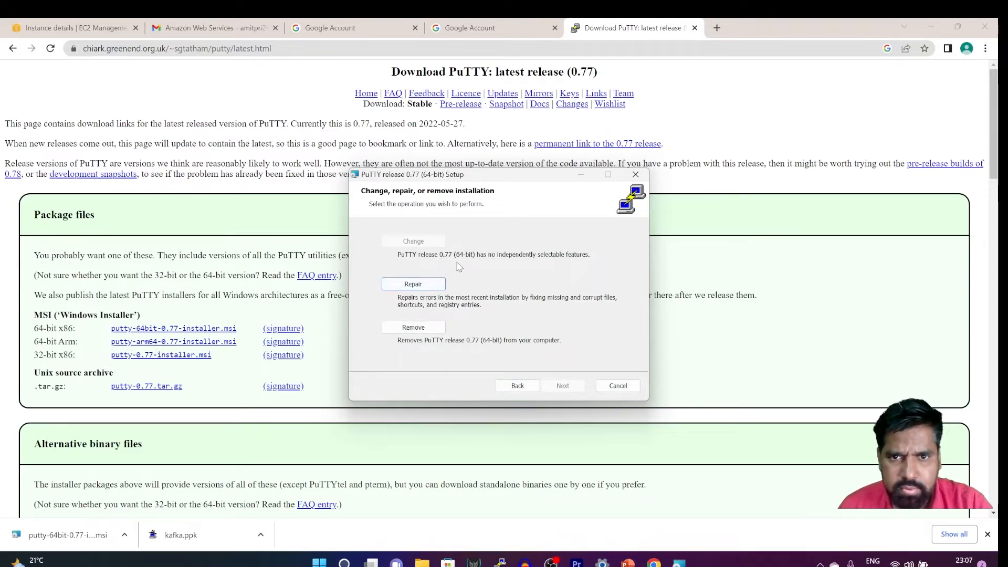
pyautogui.click(432, 287)
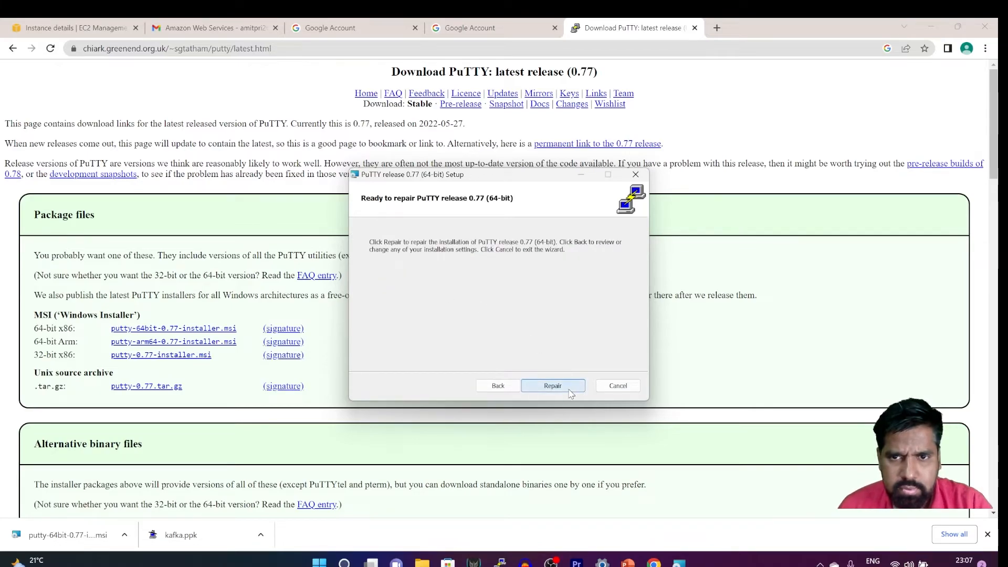
pyautogui.click(570, 389)
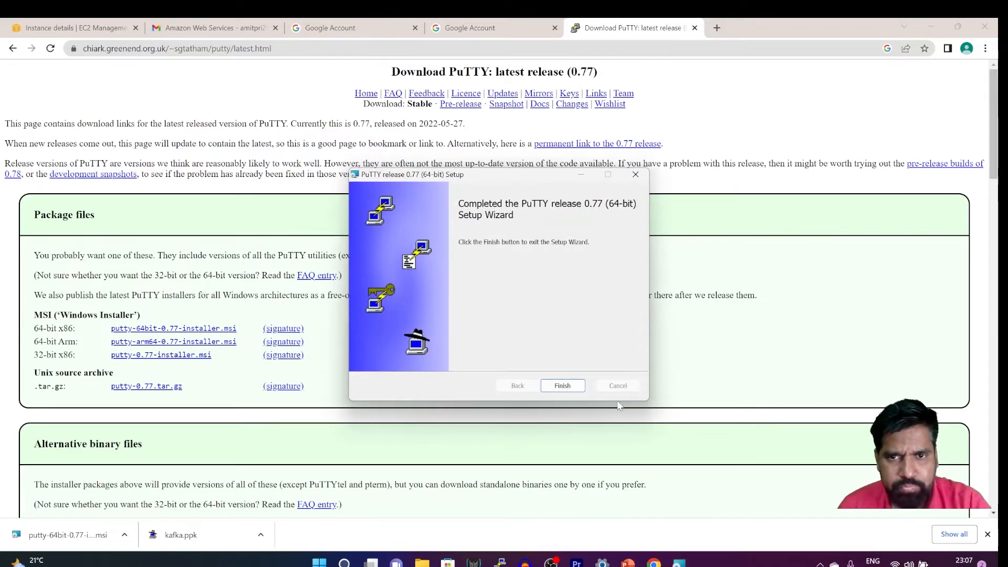
pyautogui.click(567, 388)
# Find the PuTTY app with the Windows search and start it
pyautogui.press('super+s')
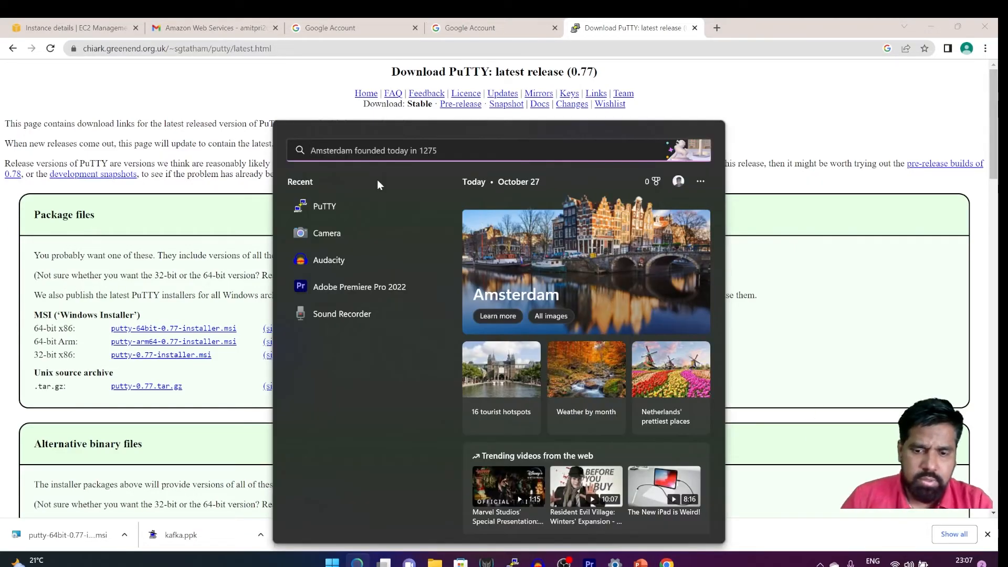
pyautogui.write('putty')
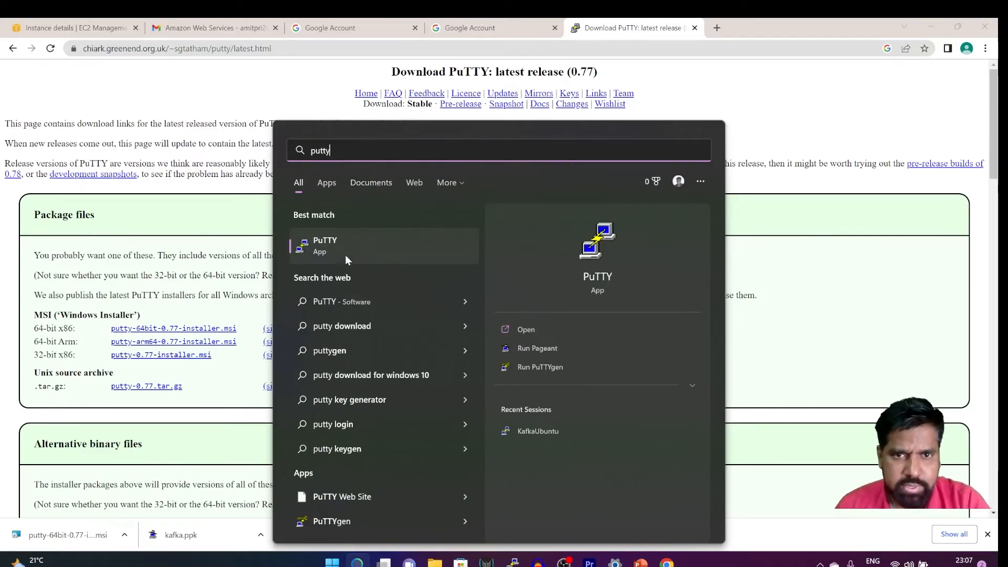
pyautogui.press('Return')
pyautogui.moveTo(462, 196); pyautogui.dragTo(414, 181)
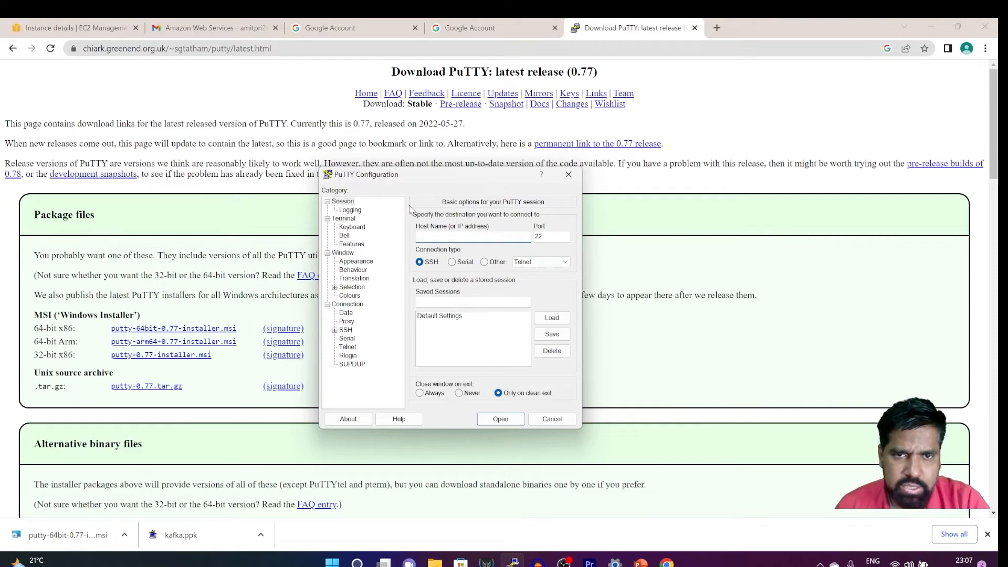
# Copy the Kafka instance's public IPv4 address 3.110.195.39 from the EC2 console into PuTTY as the host name
pyautogui.click(88, 25)
pyautogui.hotkey('alt', 'Tab')
pyautogui.hotkey('alt', 'Tab')
pyautogui.hotkey('alt', 'Tab')
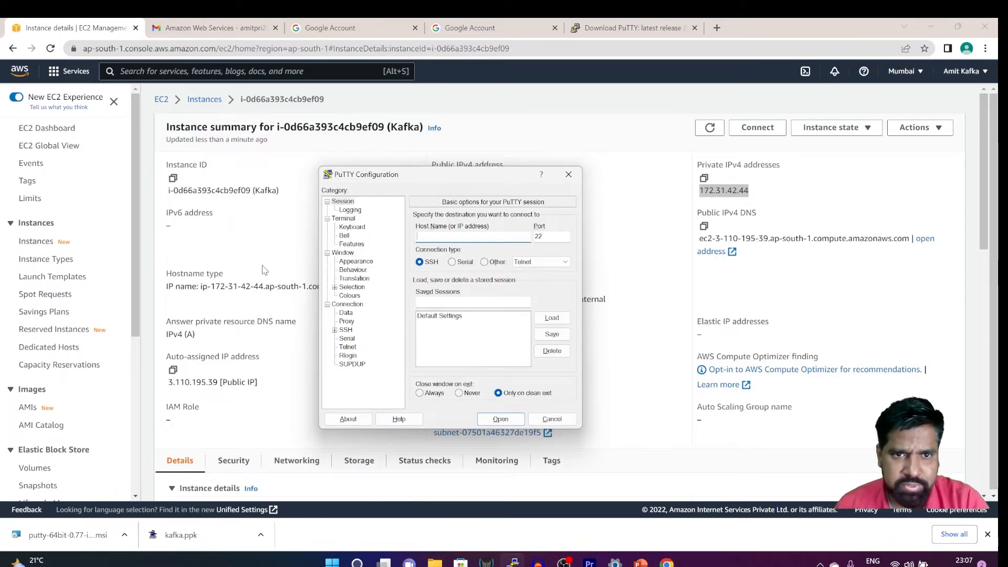
pyautogui.hotkey('alt', 'Tab')
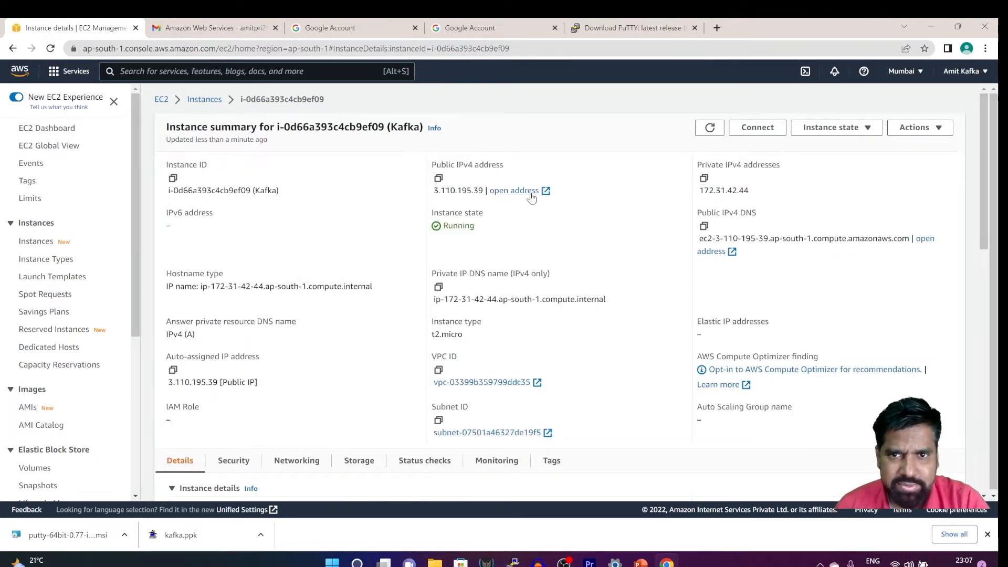
pyautogui.click(439, 178)
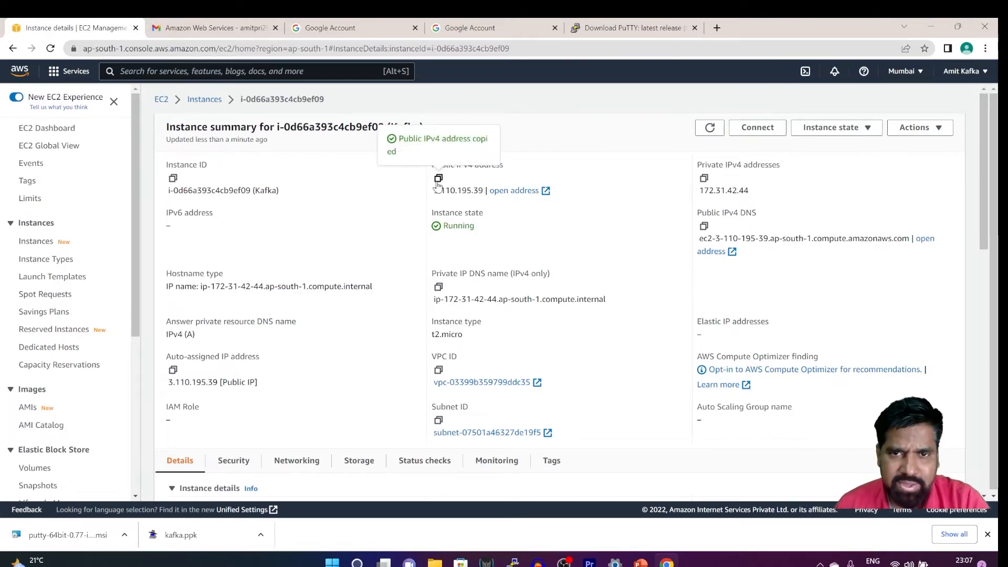
pyautogui.hotkey('alt', 'Tab')
pyautogui.hotkey('ctrl', 'v')
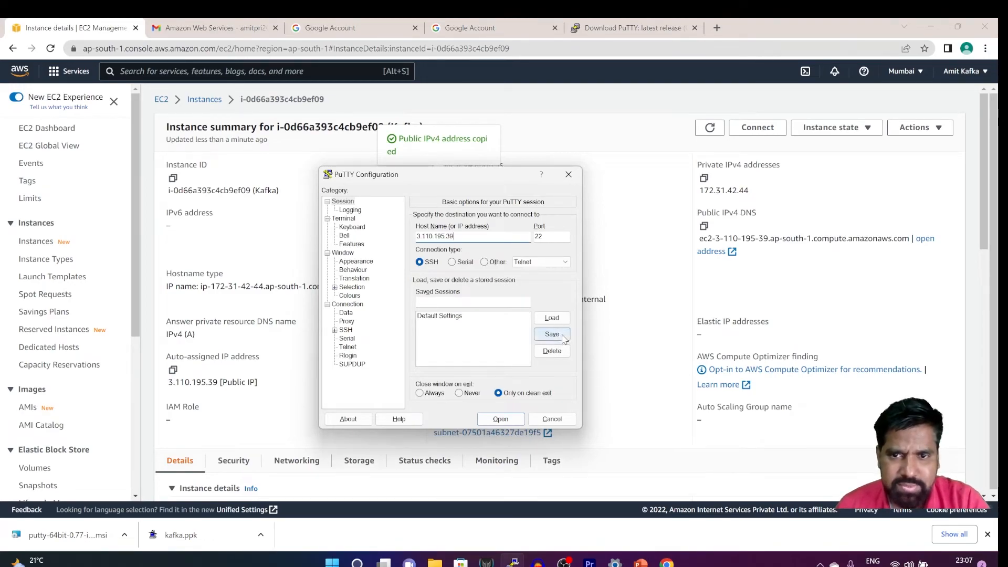
# Save the PuTTY connection settings as a session named Kafka
pyautogui.click(458, 317)
pyautogui.click(452, 302)
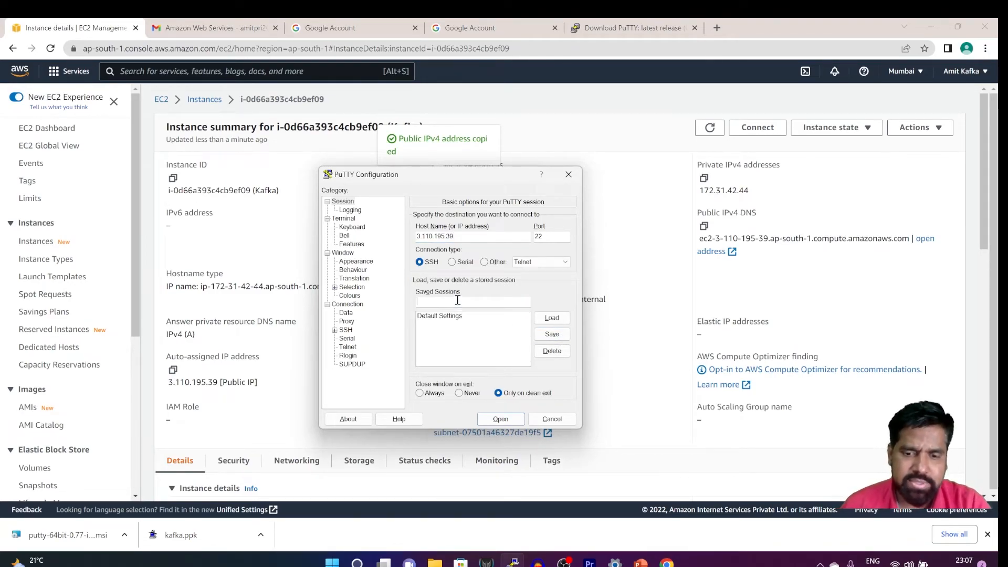
pyautogui.write('Kafka')
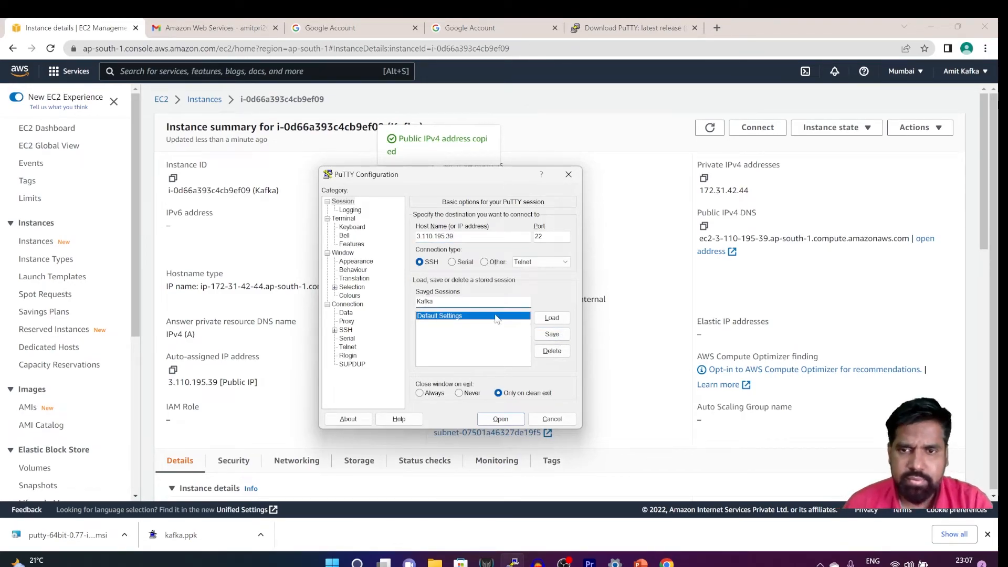
pyautogui.click(552, 334)
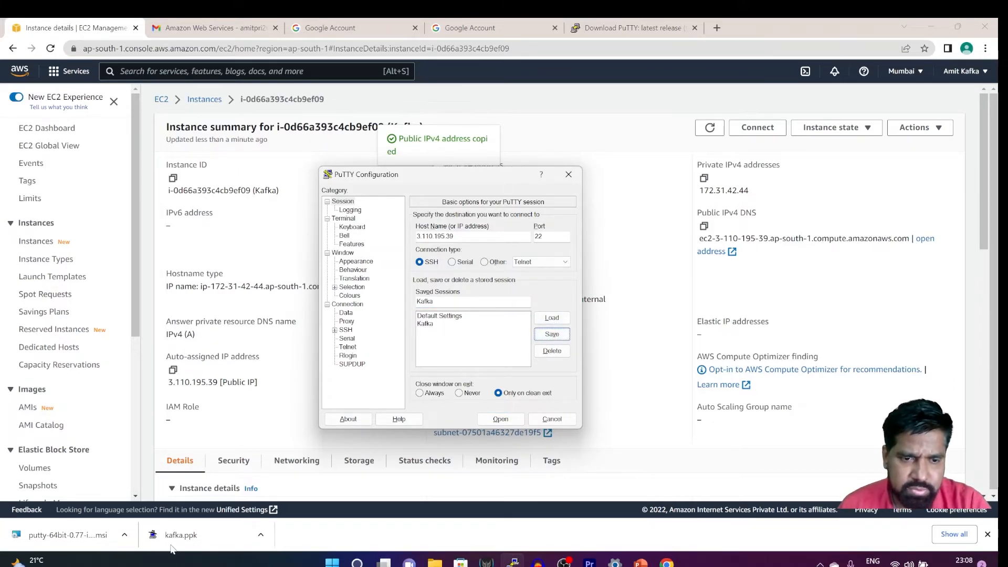
# Show the downloaded kafka.ppk in its folder, place it in the TRAINING\1.Kafka folder and return to the PuTTY configuration
pyautogui.click(261, 535)
pyautogui.click(293, 492)
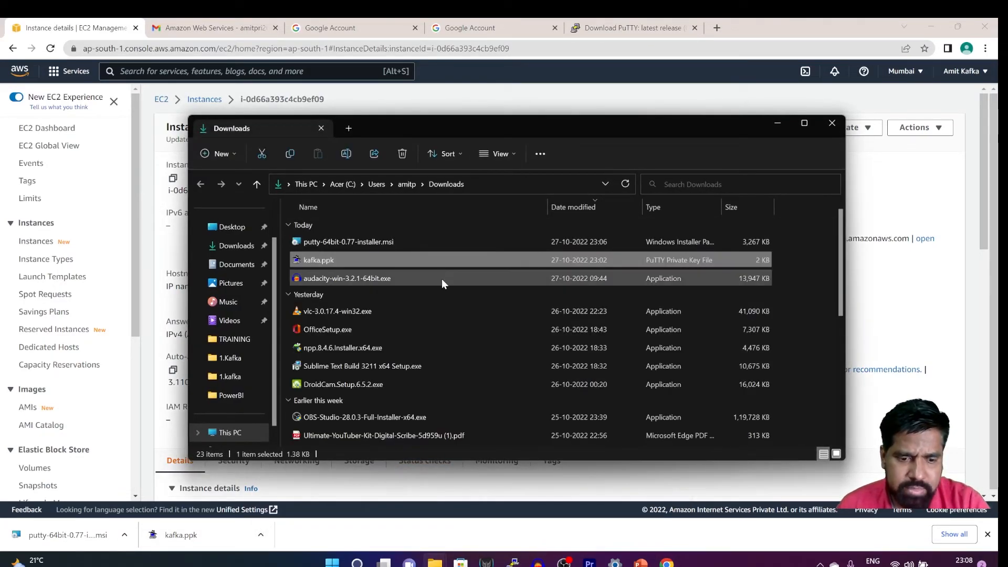
pyautogui.click(240, 346)
pyautogui.doubleClick(315, 228)
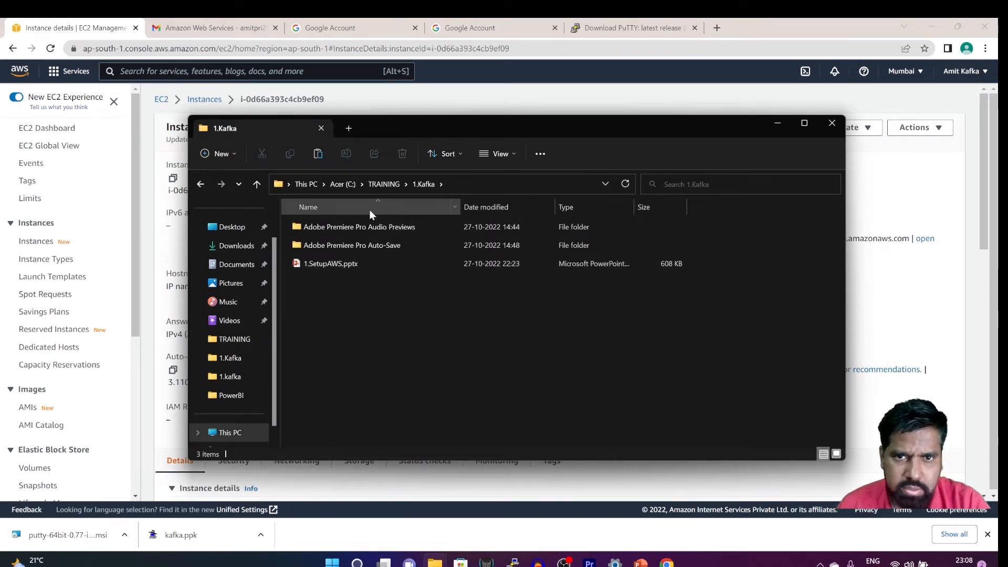
pyautogui.hotkey('ctrl', 'v')
pyautogui.hotkey('alt', 'Tab')
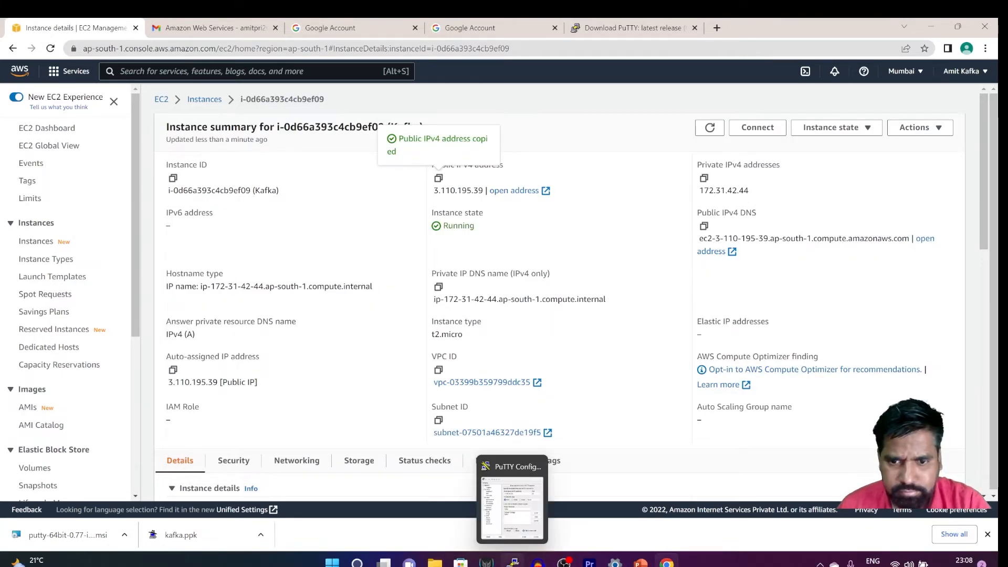
pyautogui.click(512, 561)
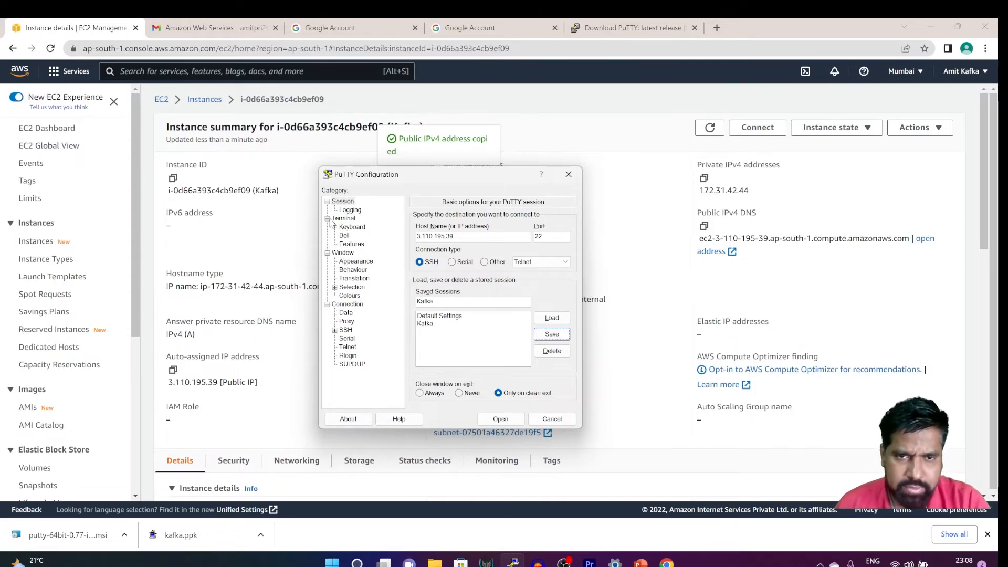
# Set kafka.ppk from the TRAINING\1.Kafka folder as the private key file for the SSH authentication
pyautogui.click(334, 330)
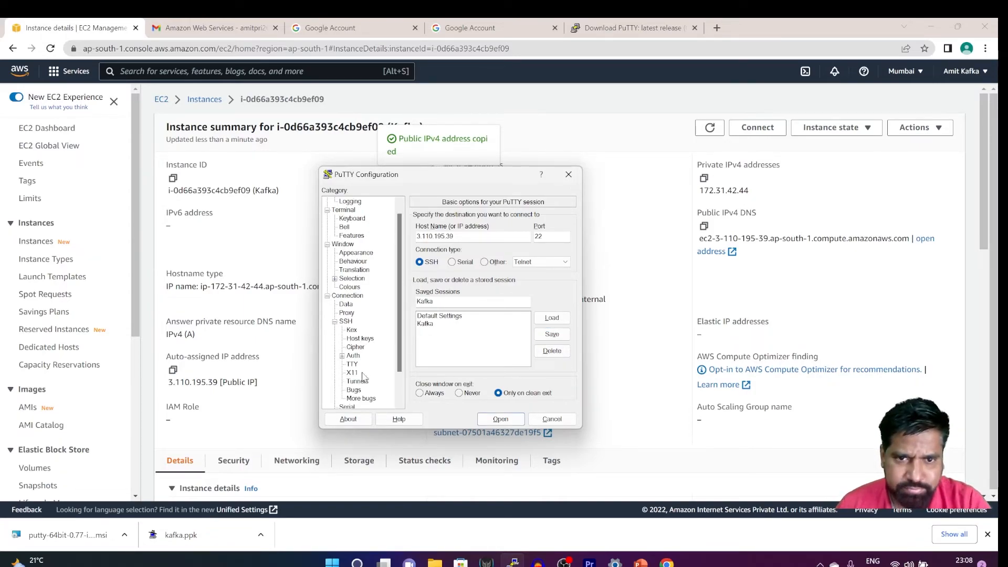
pyautogui.click(354, 357)
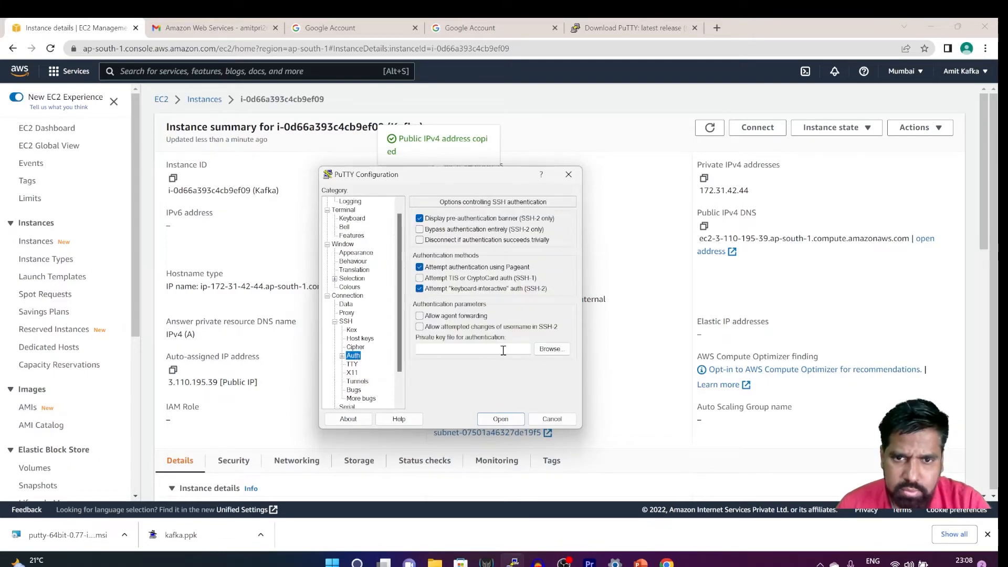
pyautogui.click(551, 348)
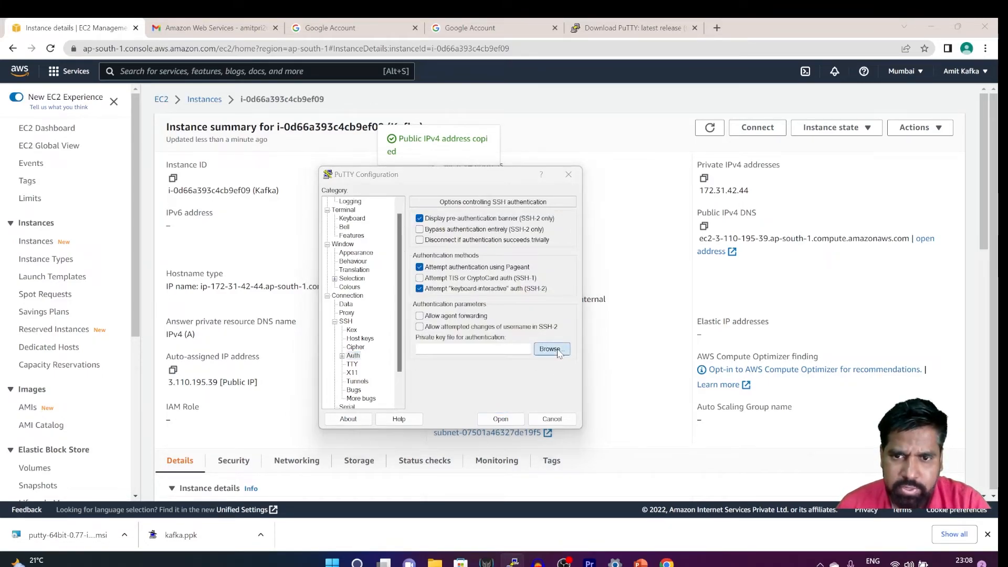
pyautogui.scroll(-3, 405, 349)
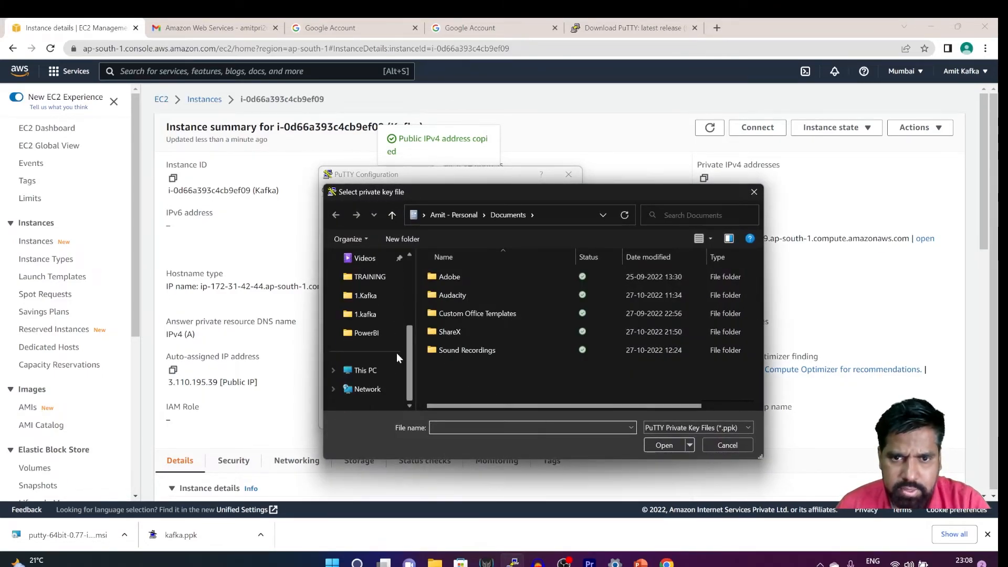
pyautogui.click(362, 277)
pyautogui.doubleClick(452, 279)
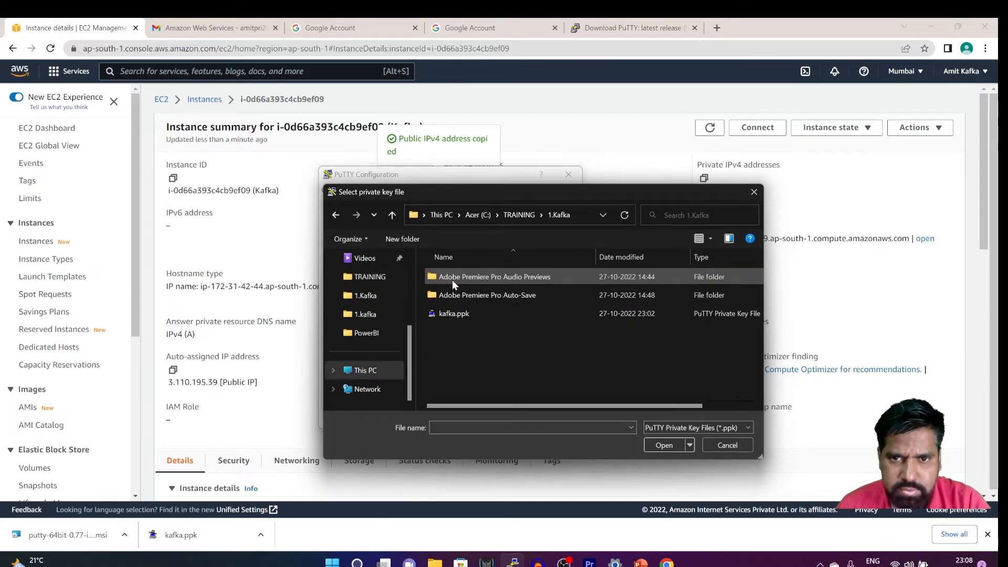
pyautogui.doubleClick(456, 313)
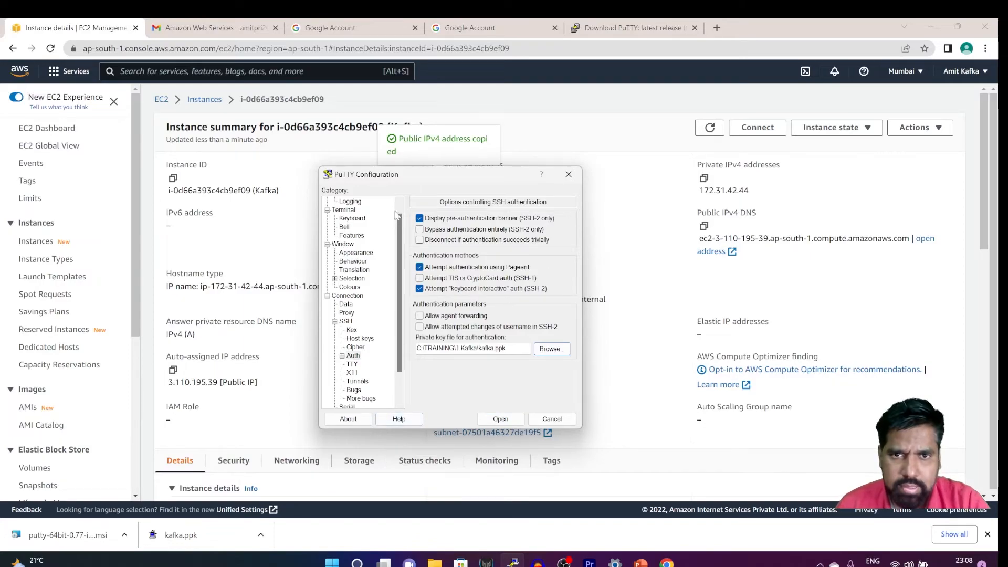
# Return to the basic session settings, open the SSH connection for the Kafka session and accept the server's host key
pyautogui.scroll(1, 395, 217)
pyautogui.click(343, 201)
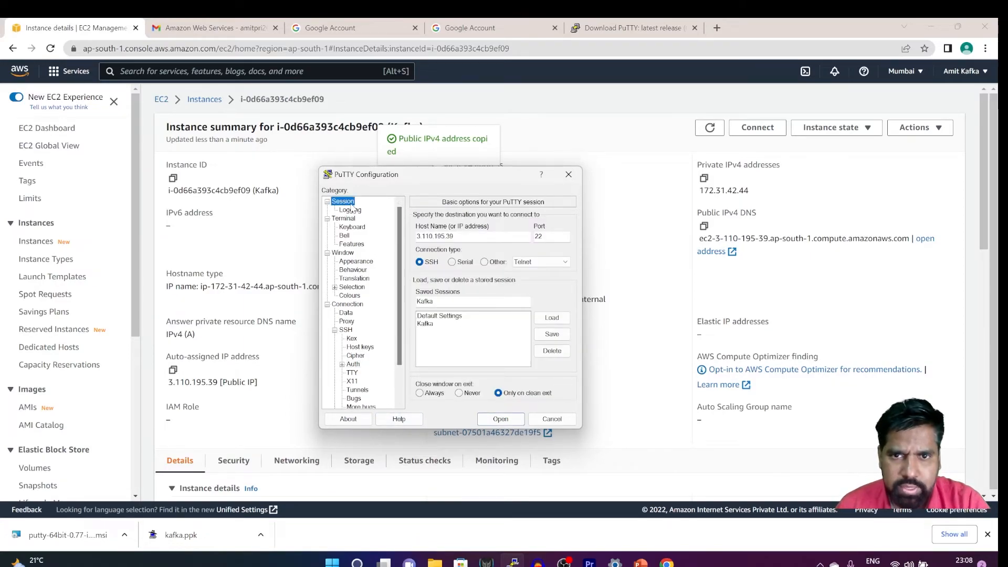
pyautogui.click(552, 318)
pyautogui.click(429, 325)
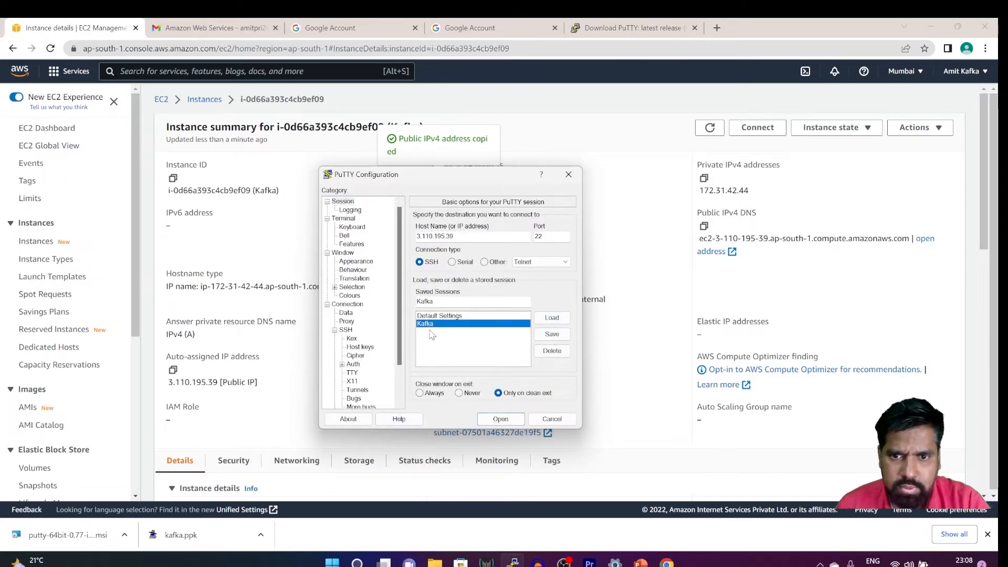
pyautogui.click(500, 419)
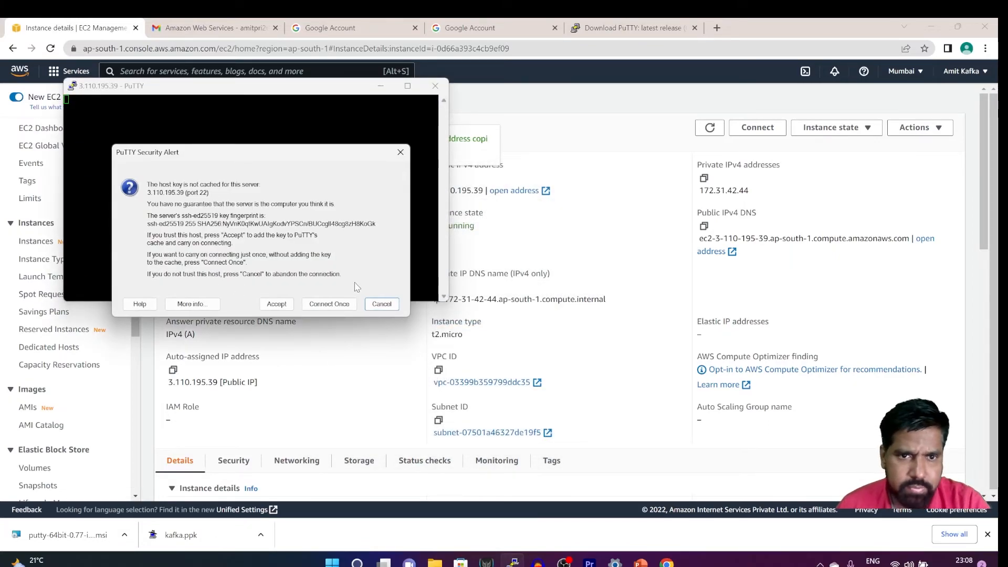
pyautogui.click(277, 303)
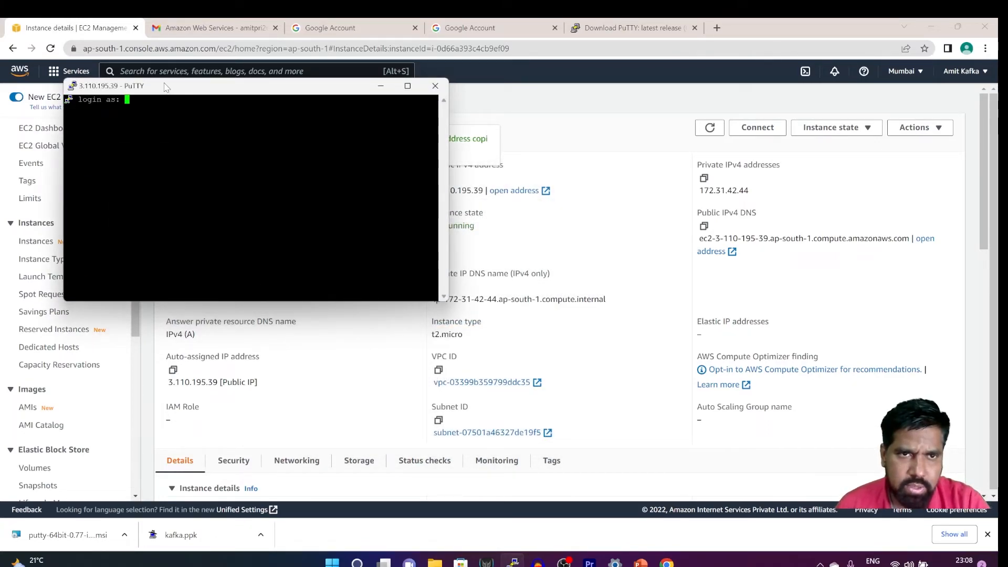
# Log in to the instance as ubuntu and maximize the terminal window
pyautogui.moveTo(166, 87); pyautogui.dragTo(398, 165)
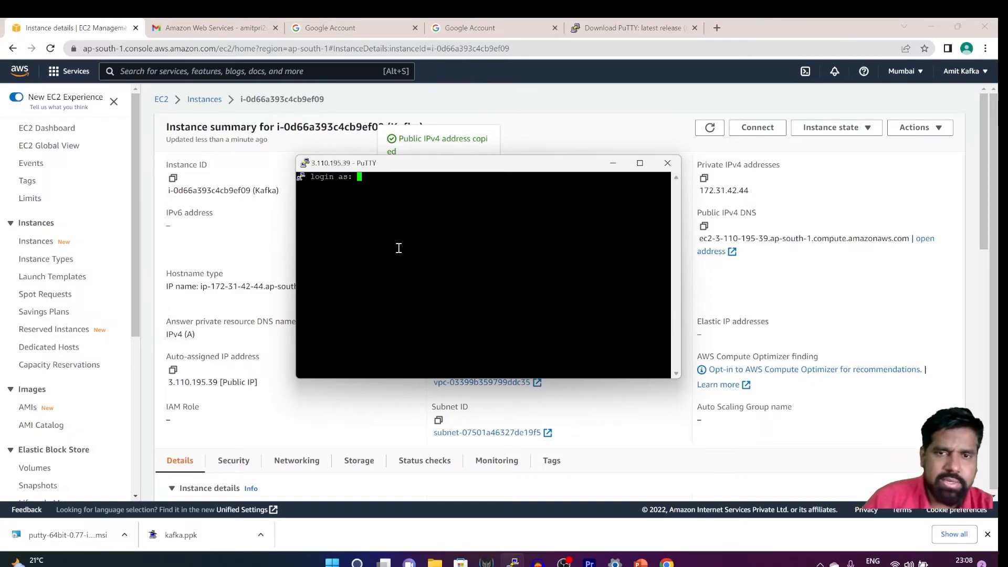
pyautogui.write('ubuntu')
pyautogui.press('Return')
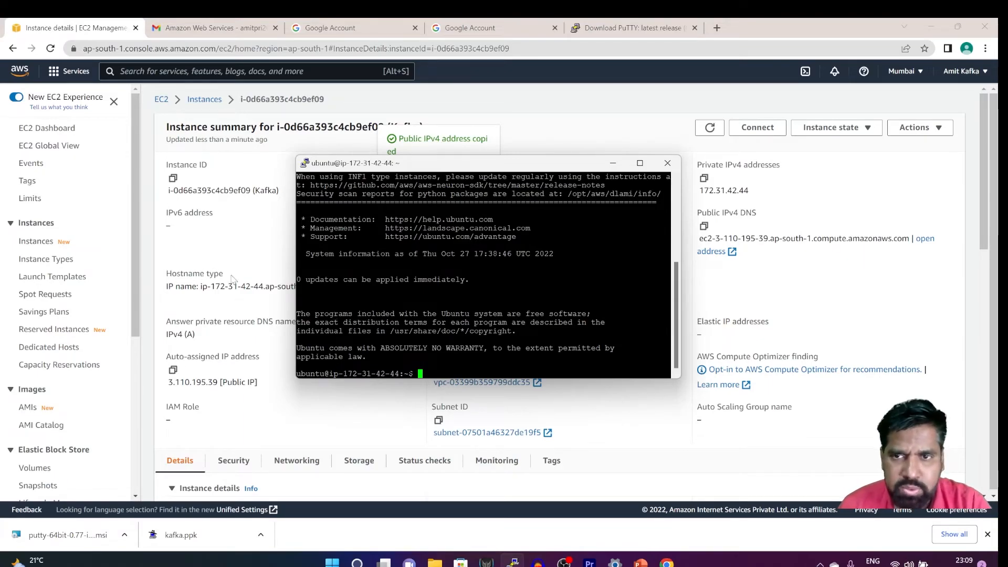
pyautogui.click(640, 163)
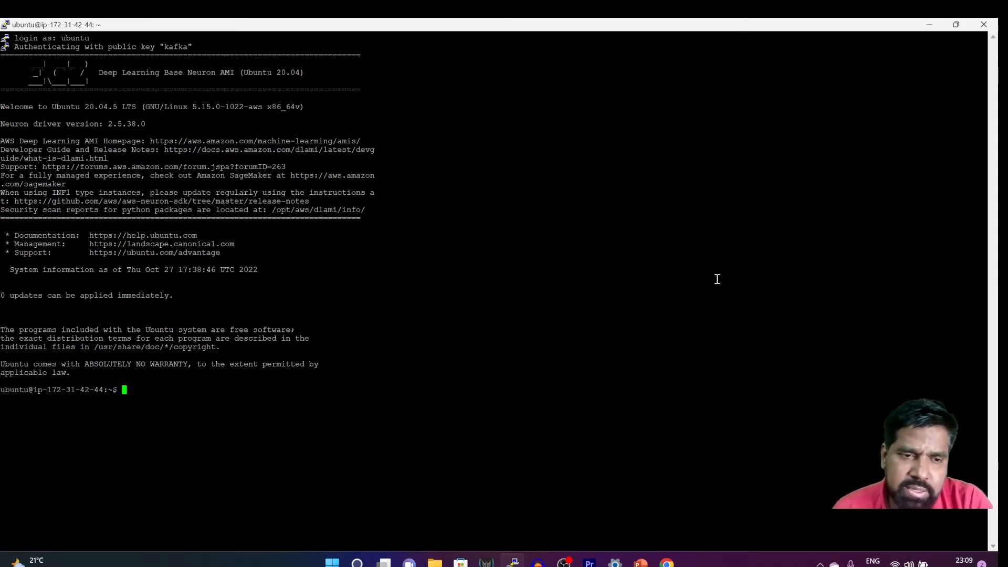
# Print the current working directory with pwd and list its contents with ls
pyautogui.write('pwd')
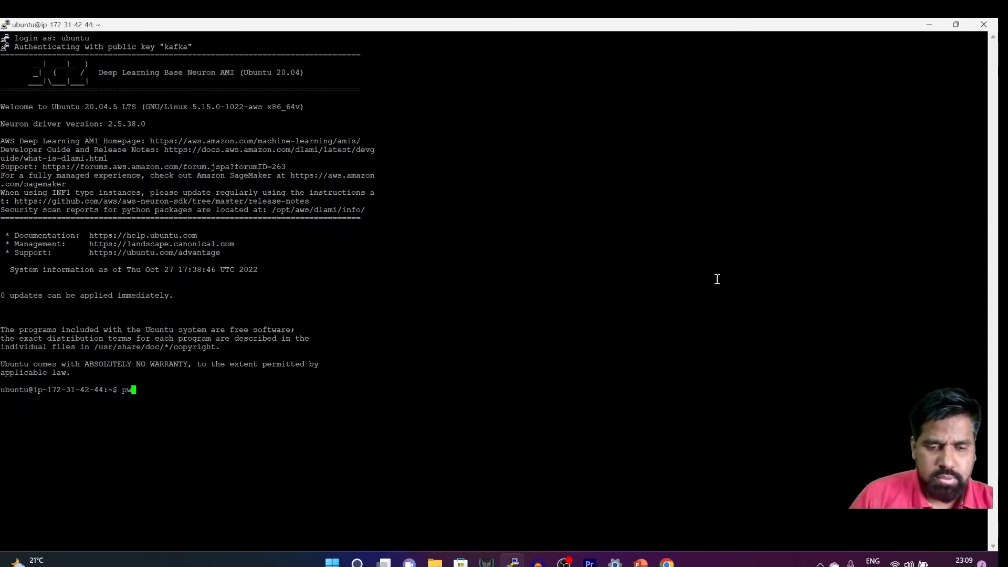
pyautogui.press('Return')
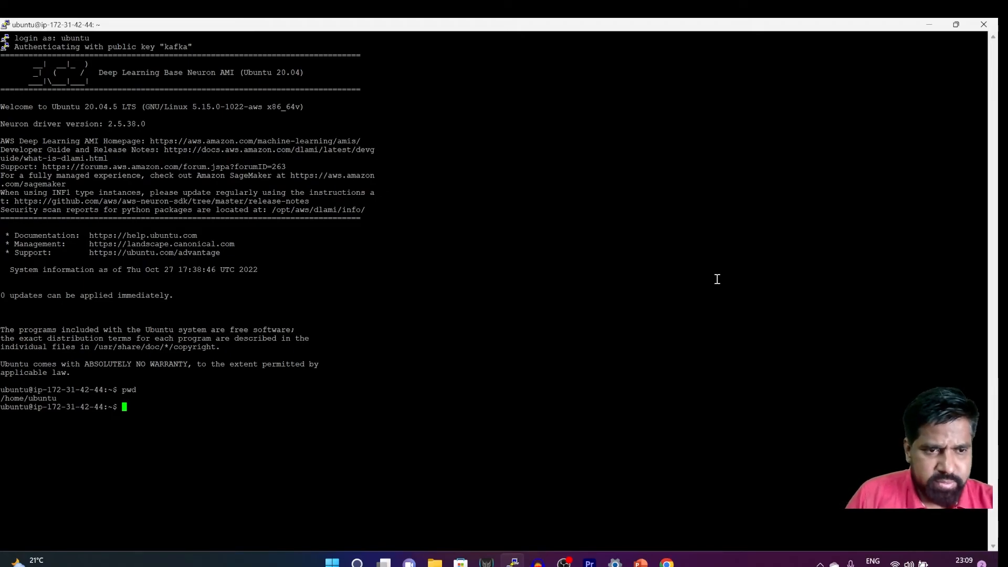
pyautogui.write('ls')
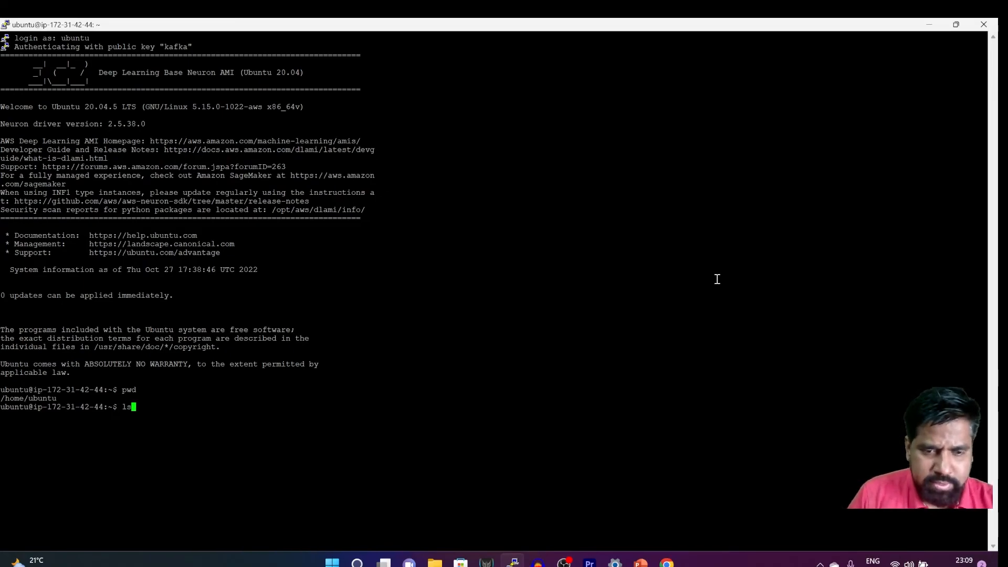
pyautogui.press('Return')
# Change to the root directory with cd / and list its contents with ls and ls -latr
pyautogui.write('cd')
pyautogui.press('BackSpace')
pyautogui.press('Return')
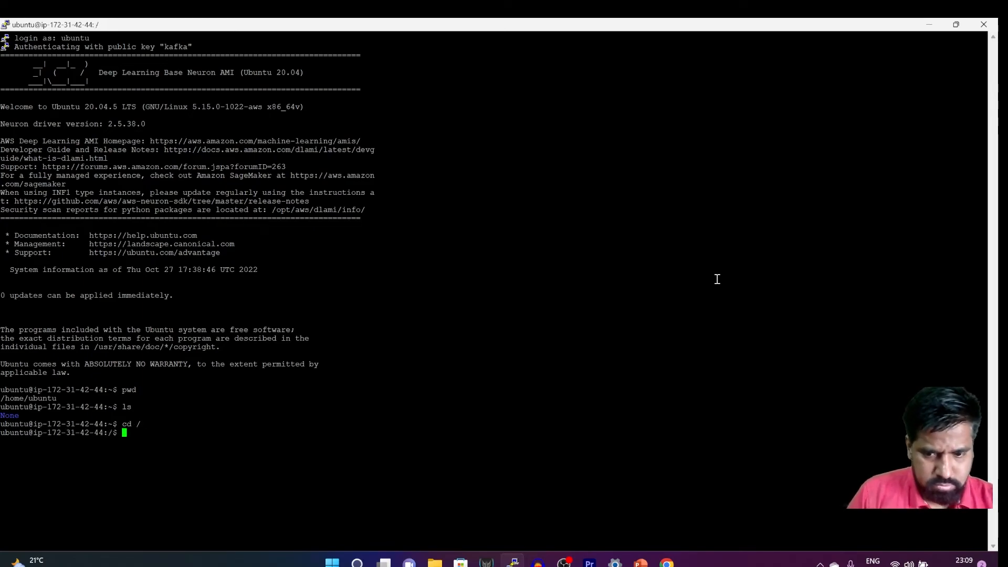
pyautogui.write('ls')
pyautogui.press('Return')
pyautogui.write('ls -latr')
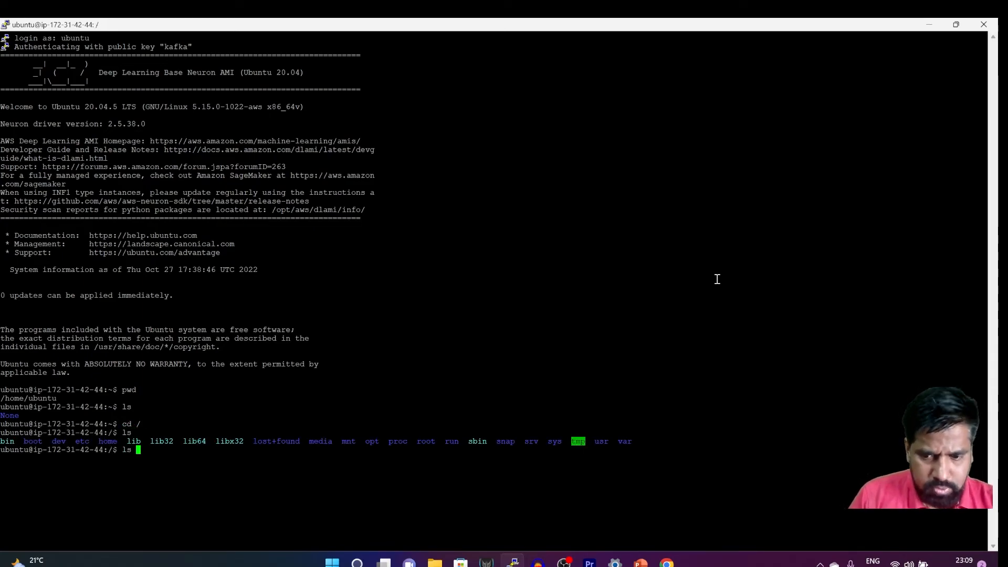
pyautogui.press('Return')
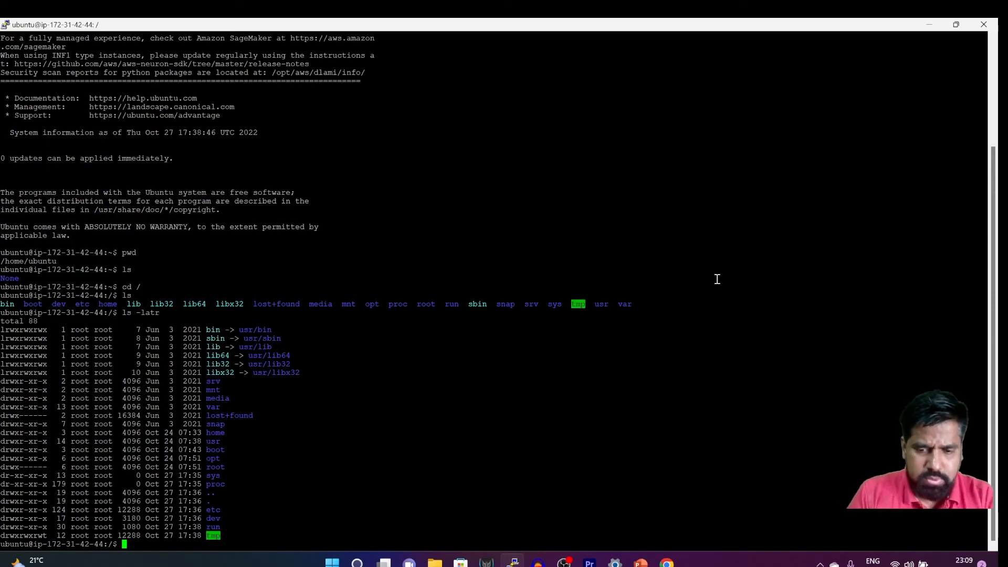
pyautogui.write('docker')
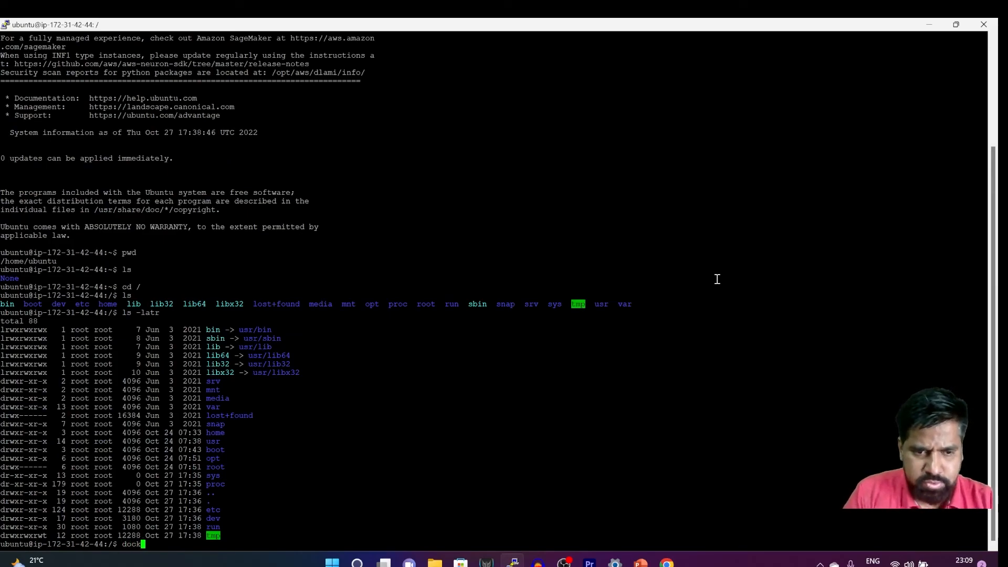
pyautogui.press('Return')
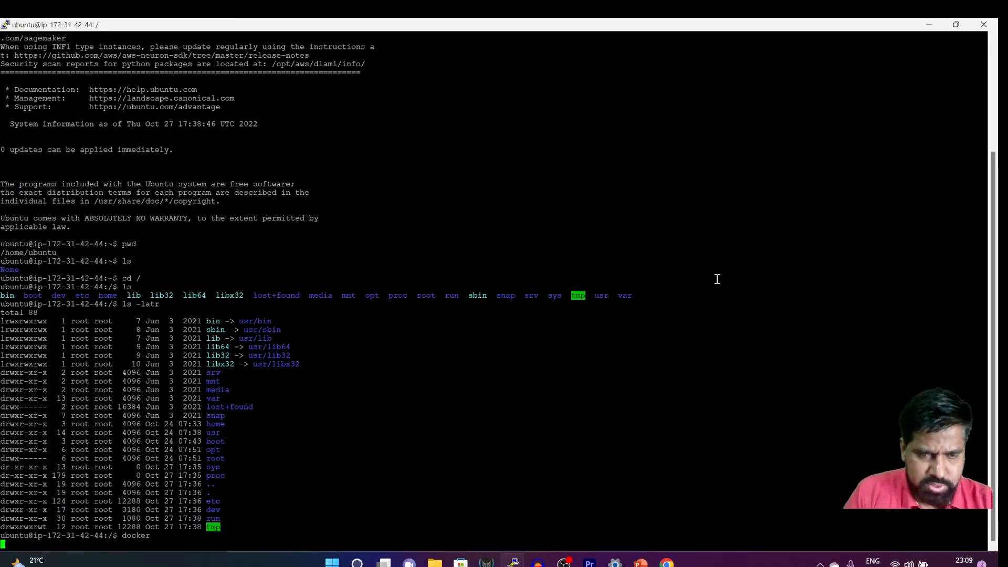
pyautogui.hotkey('ctrl', 'c')
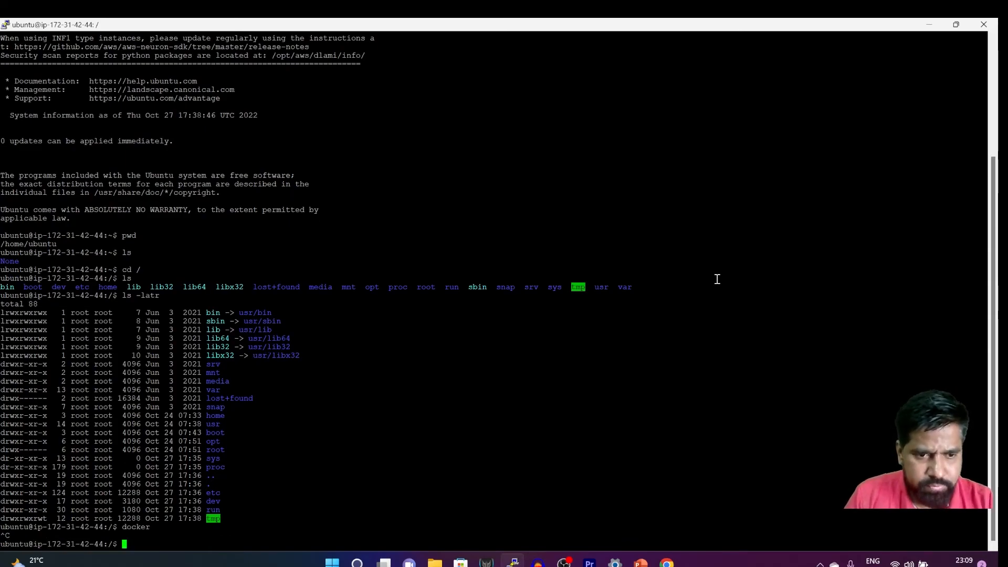
# List the running Docker containers with docker ps and all containers with docker ps -a
pyautogui.write('docker ')
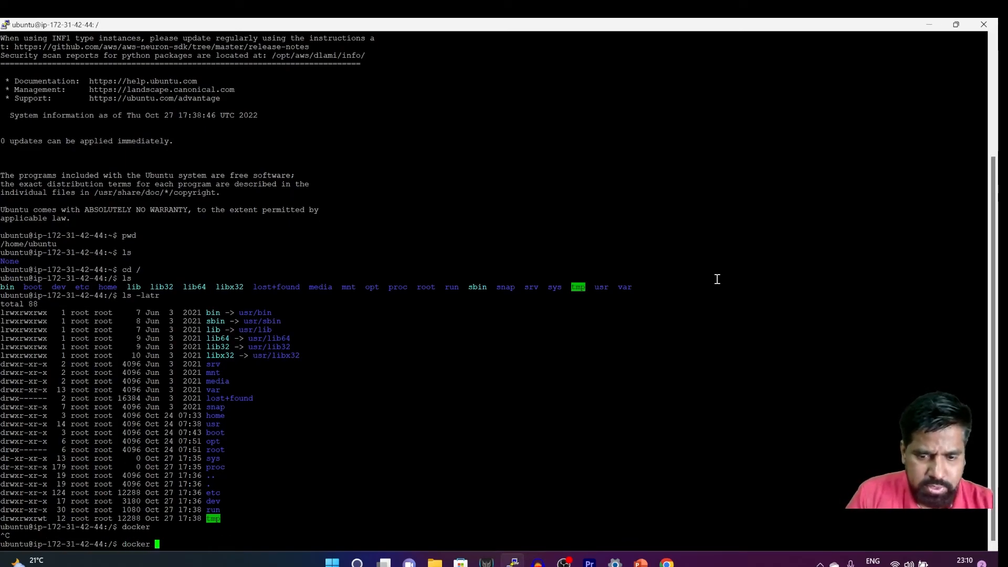
pyautogui.write('ps')
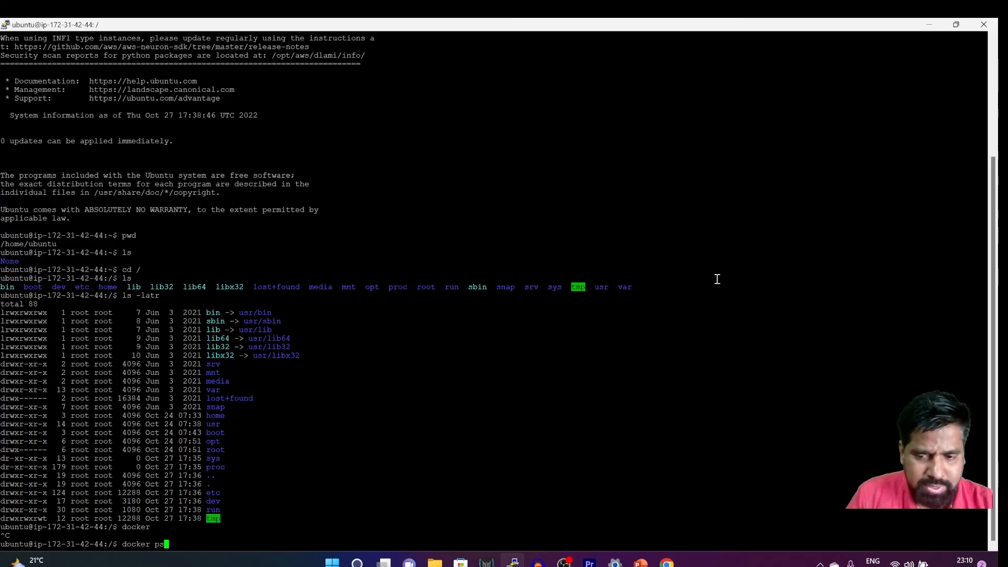
pyautogui.press('Return')
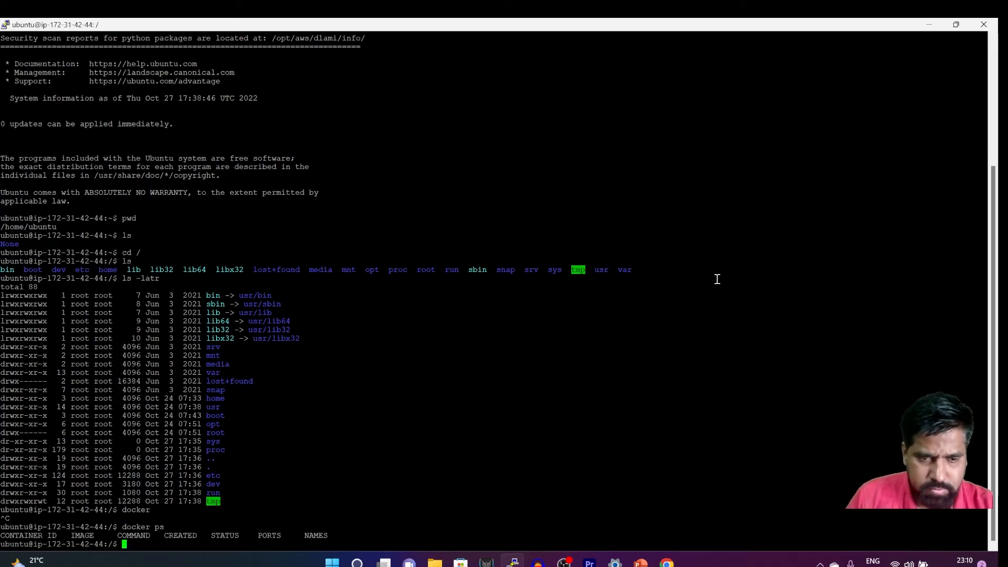
pyautogui.write('docker ps -a')
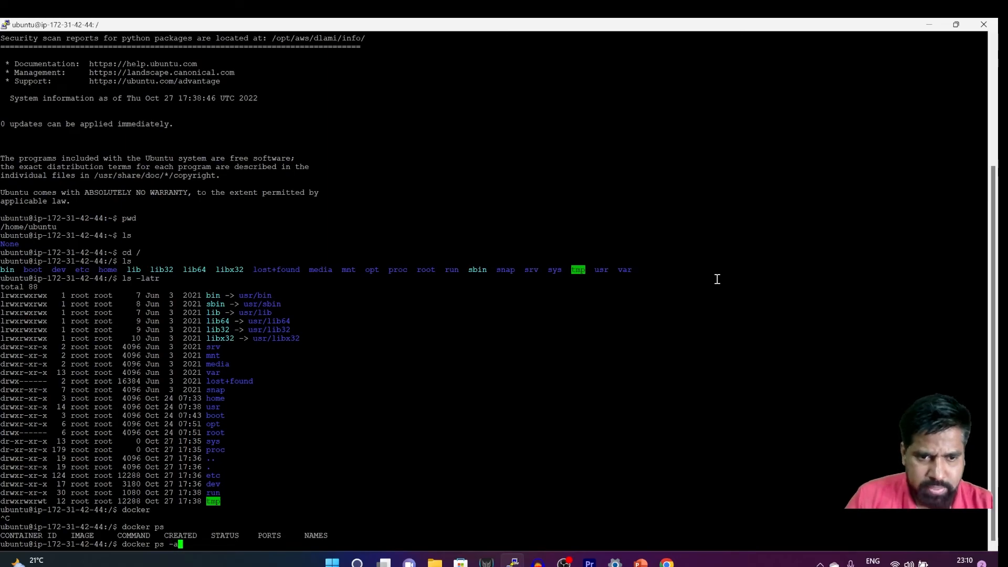
pyautogui.press('Return')
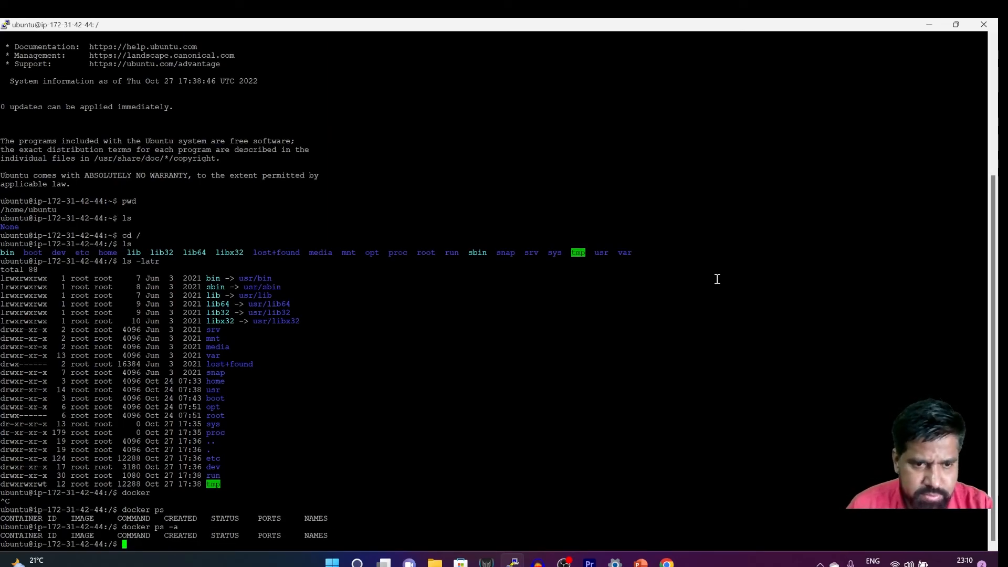
# List the Docker images with docker images and check the installed release with docker --version
pyautogui.write('docker')
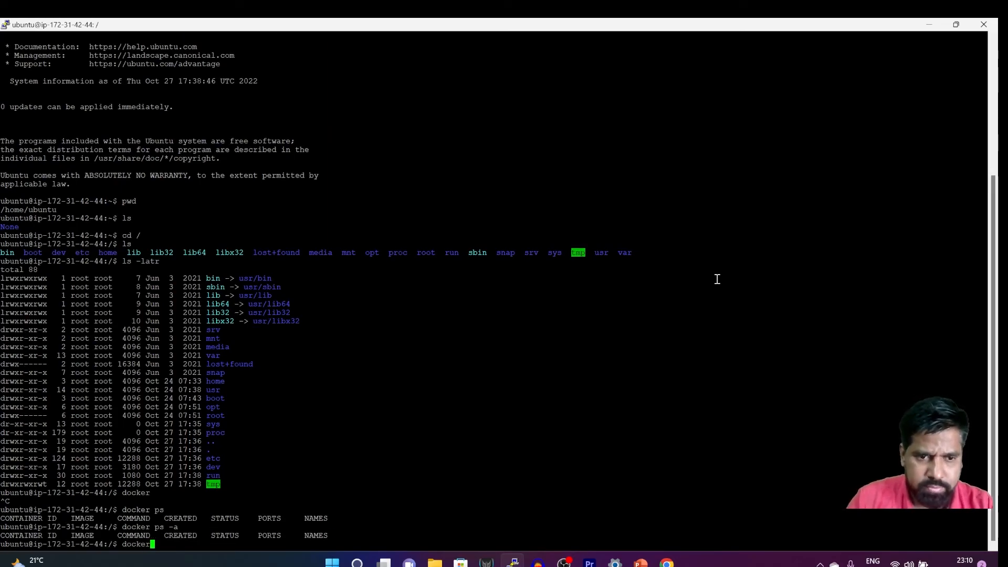
pyautogui.write(' images')
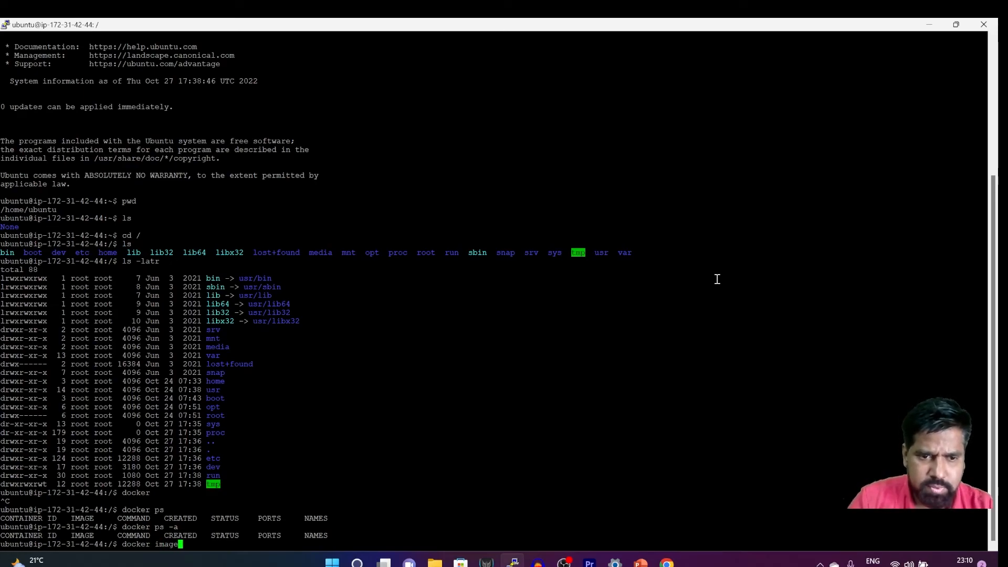
pyautogui.press('Return')
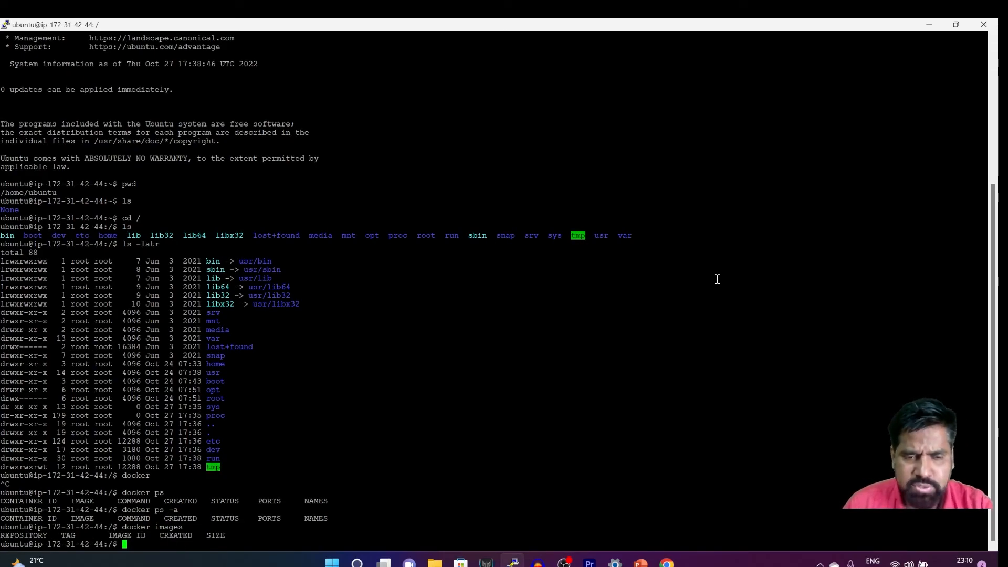
pyautogui.write('docker ')
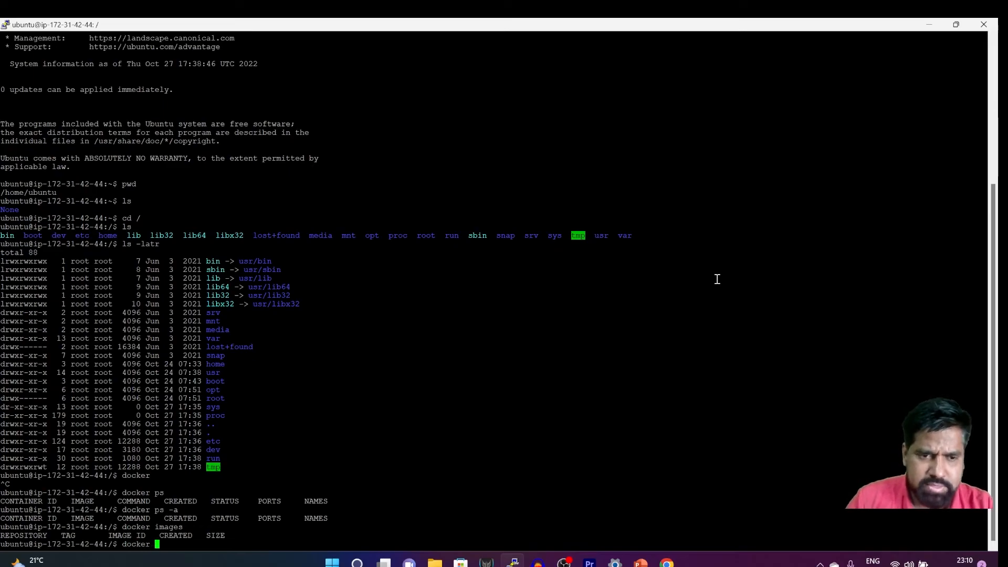
pyautogui.write('--version')
pyautogui.press('Return')
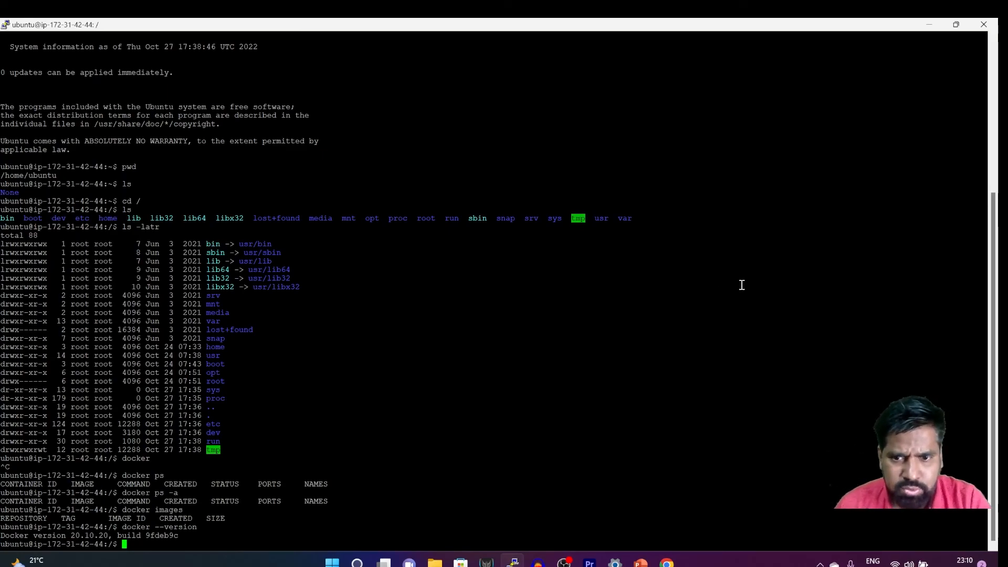
# Switch to the PowerPoint presentation 1.SetupAWS.pptx and review the bullet points on the Setup slide
pyautogui.click(640, 562)
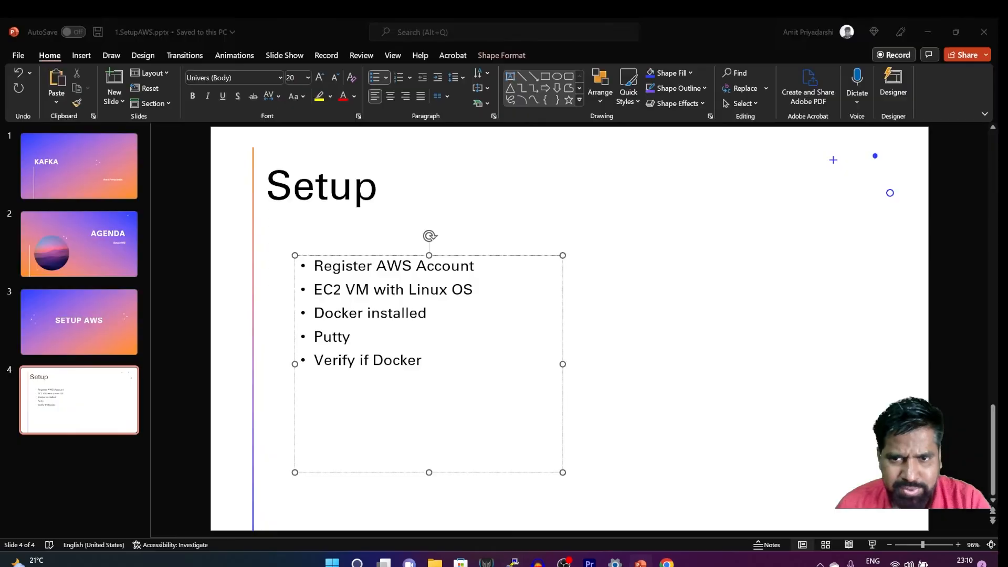
pyautogui.click(438, 362)
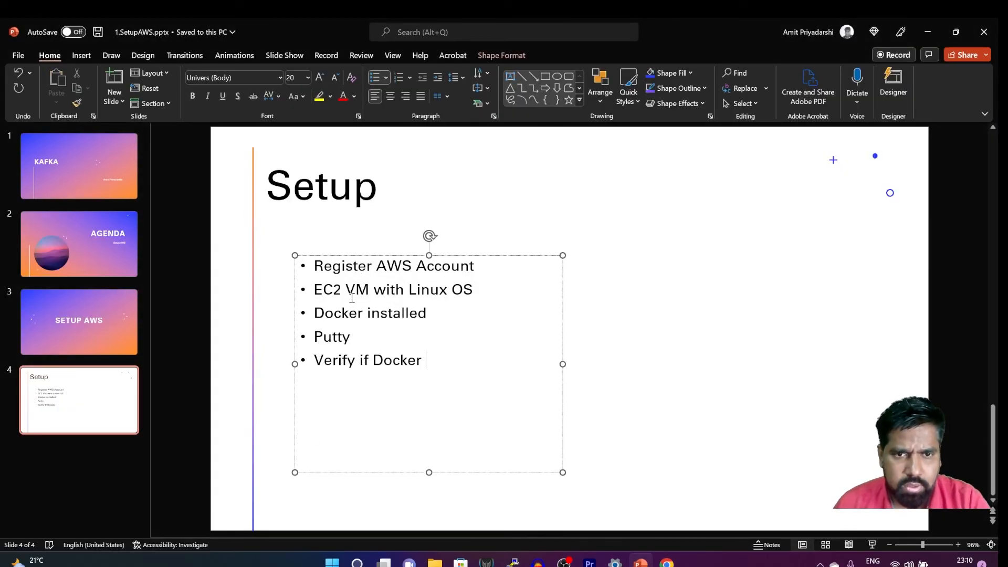
pyautogui.moveTo(474, 266); pyautogui.dragTo(322, 270)
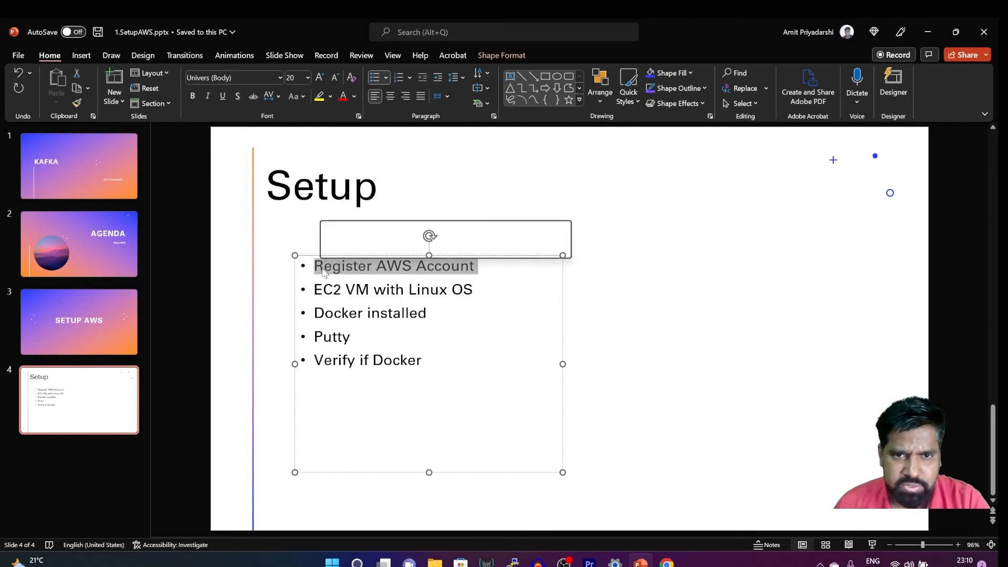
pyautogui.click(475, 289)
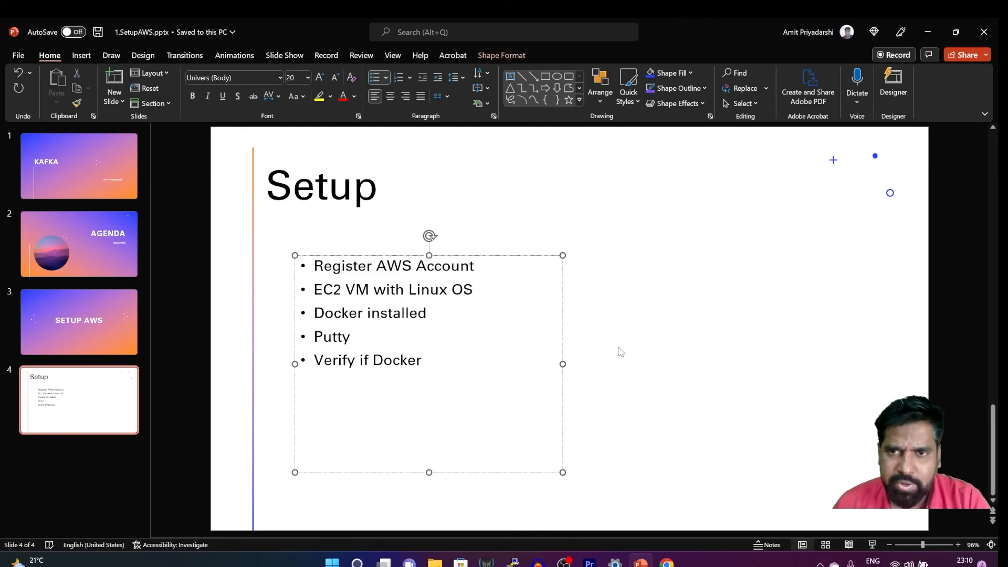